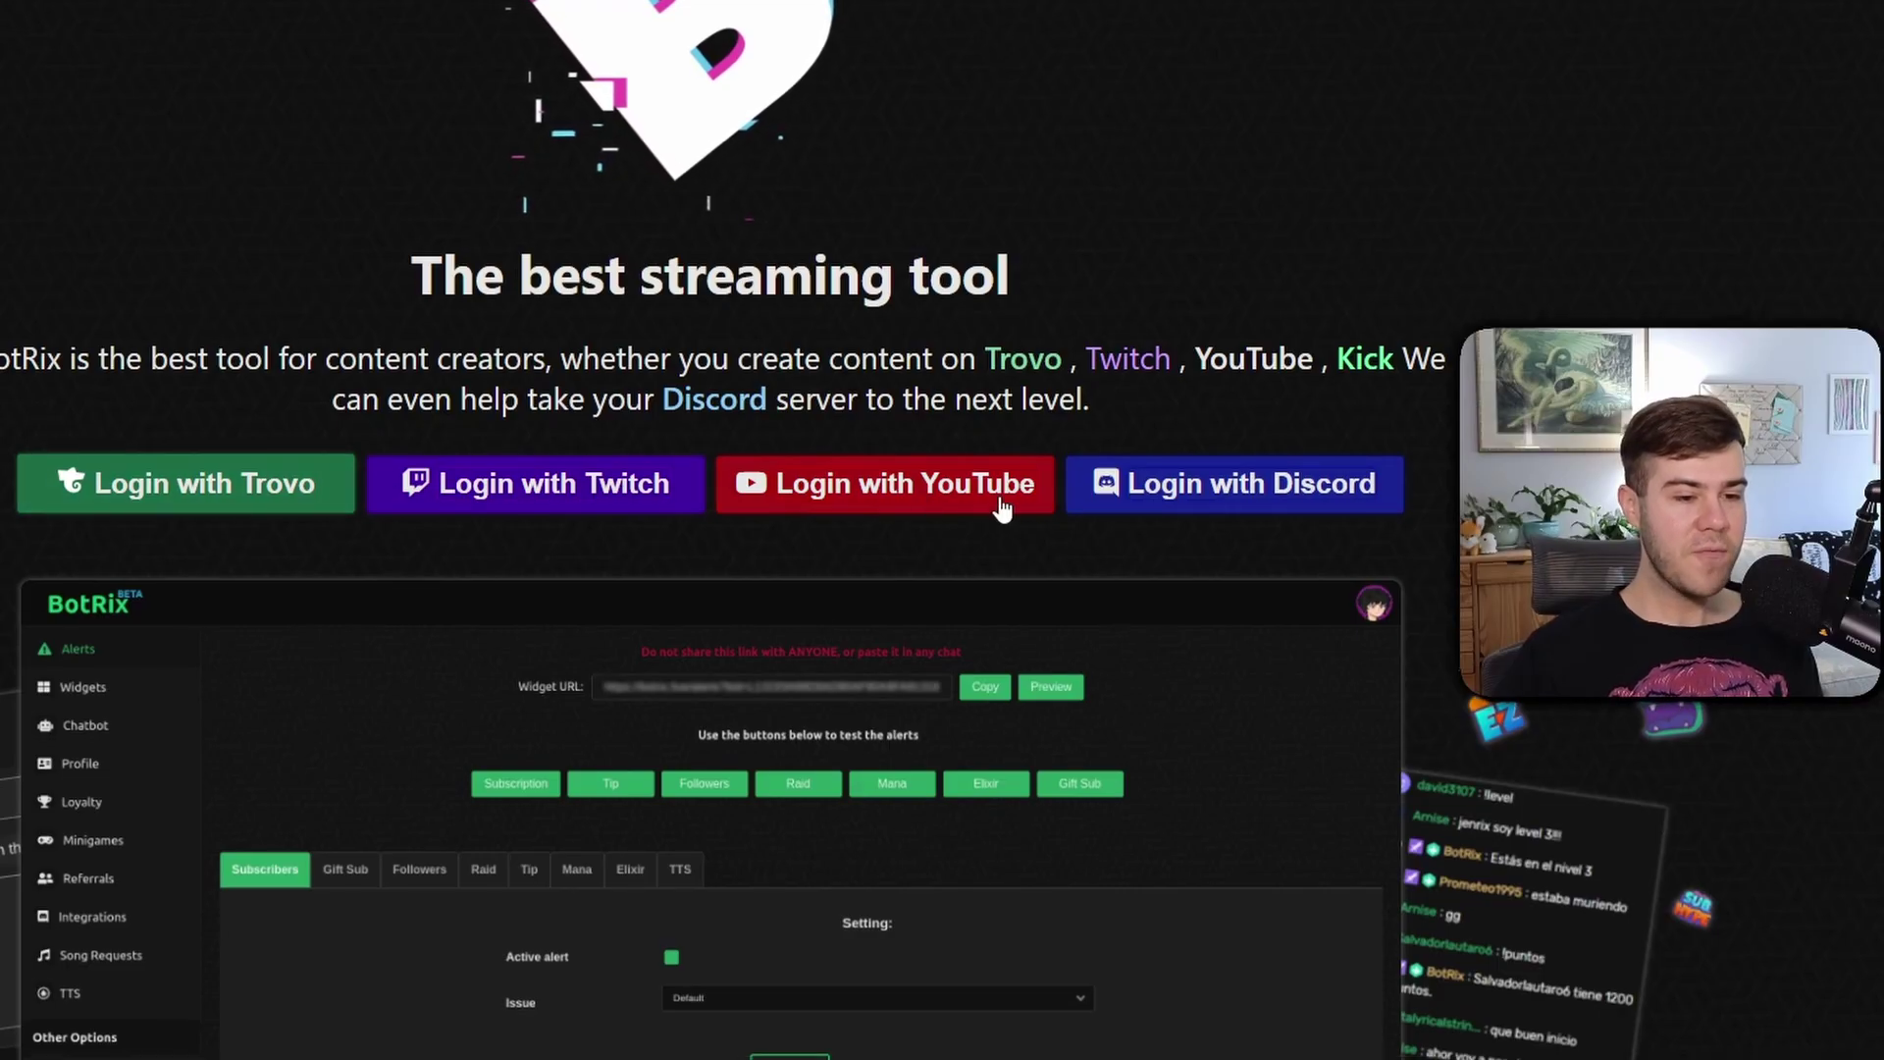
Log in to BotRix with Twitch and submit the Kick username to start account linking
{"action": "scroll", "coordinate": [960, 715], "scroll_direction": "up", "scroll_amount": 1}
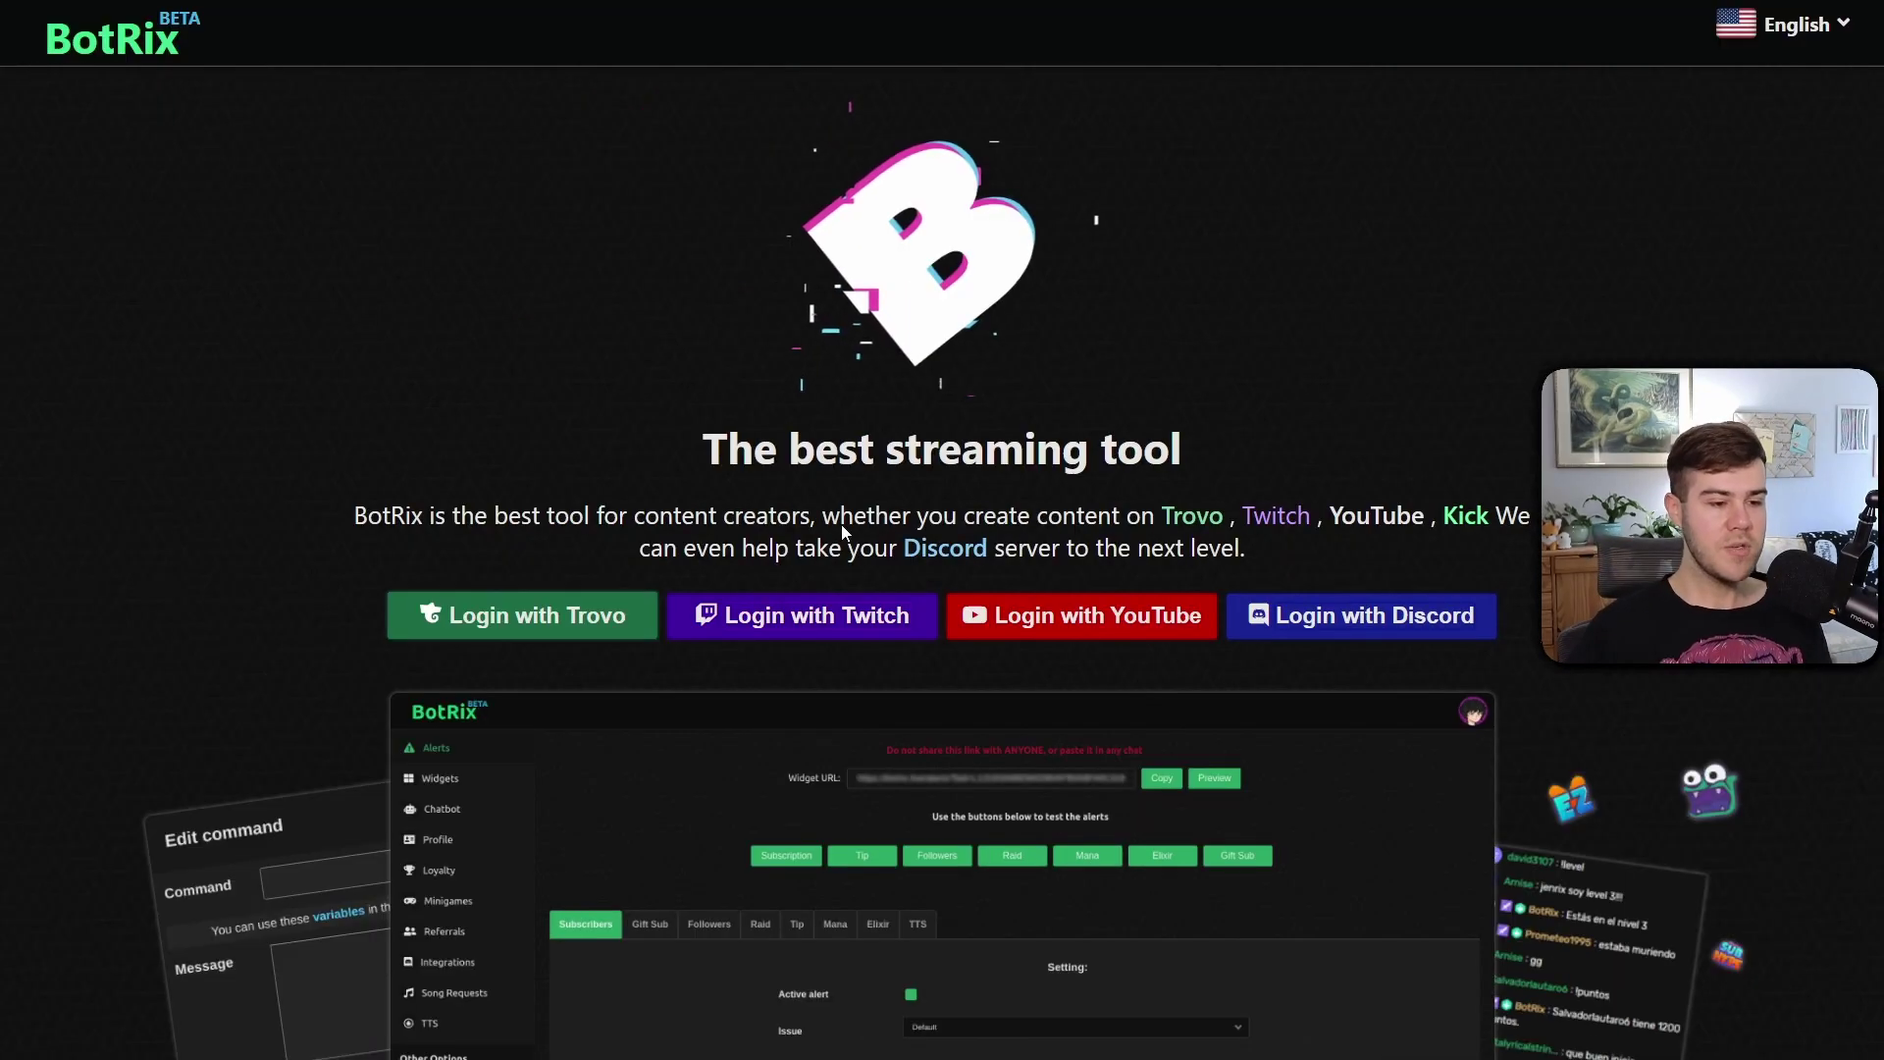
{"action": "left_click", "coordinate": [821, 616]}
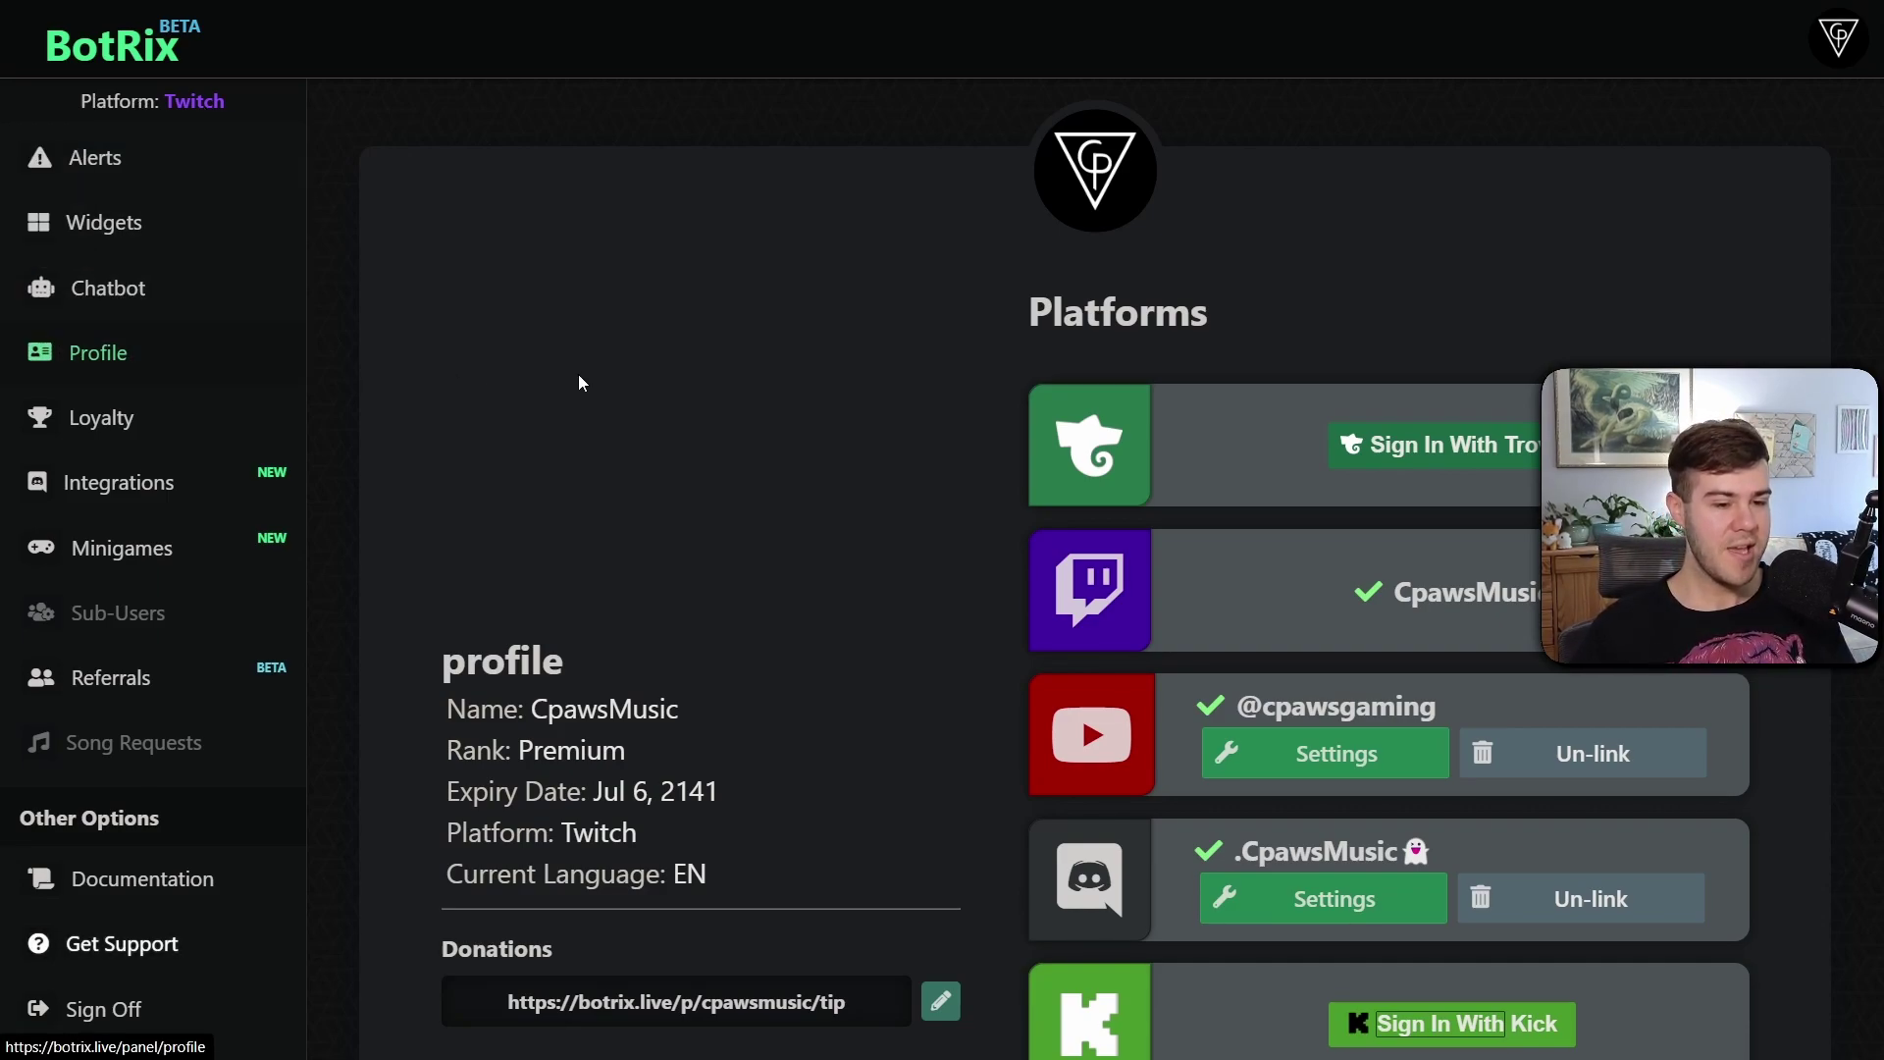
{"action": "scroll", "coordinate": [761, 369], "scroll_direction": "down", "scroll_amount": 3}
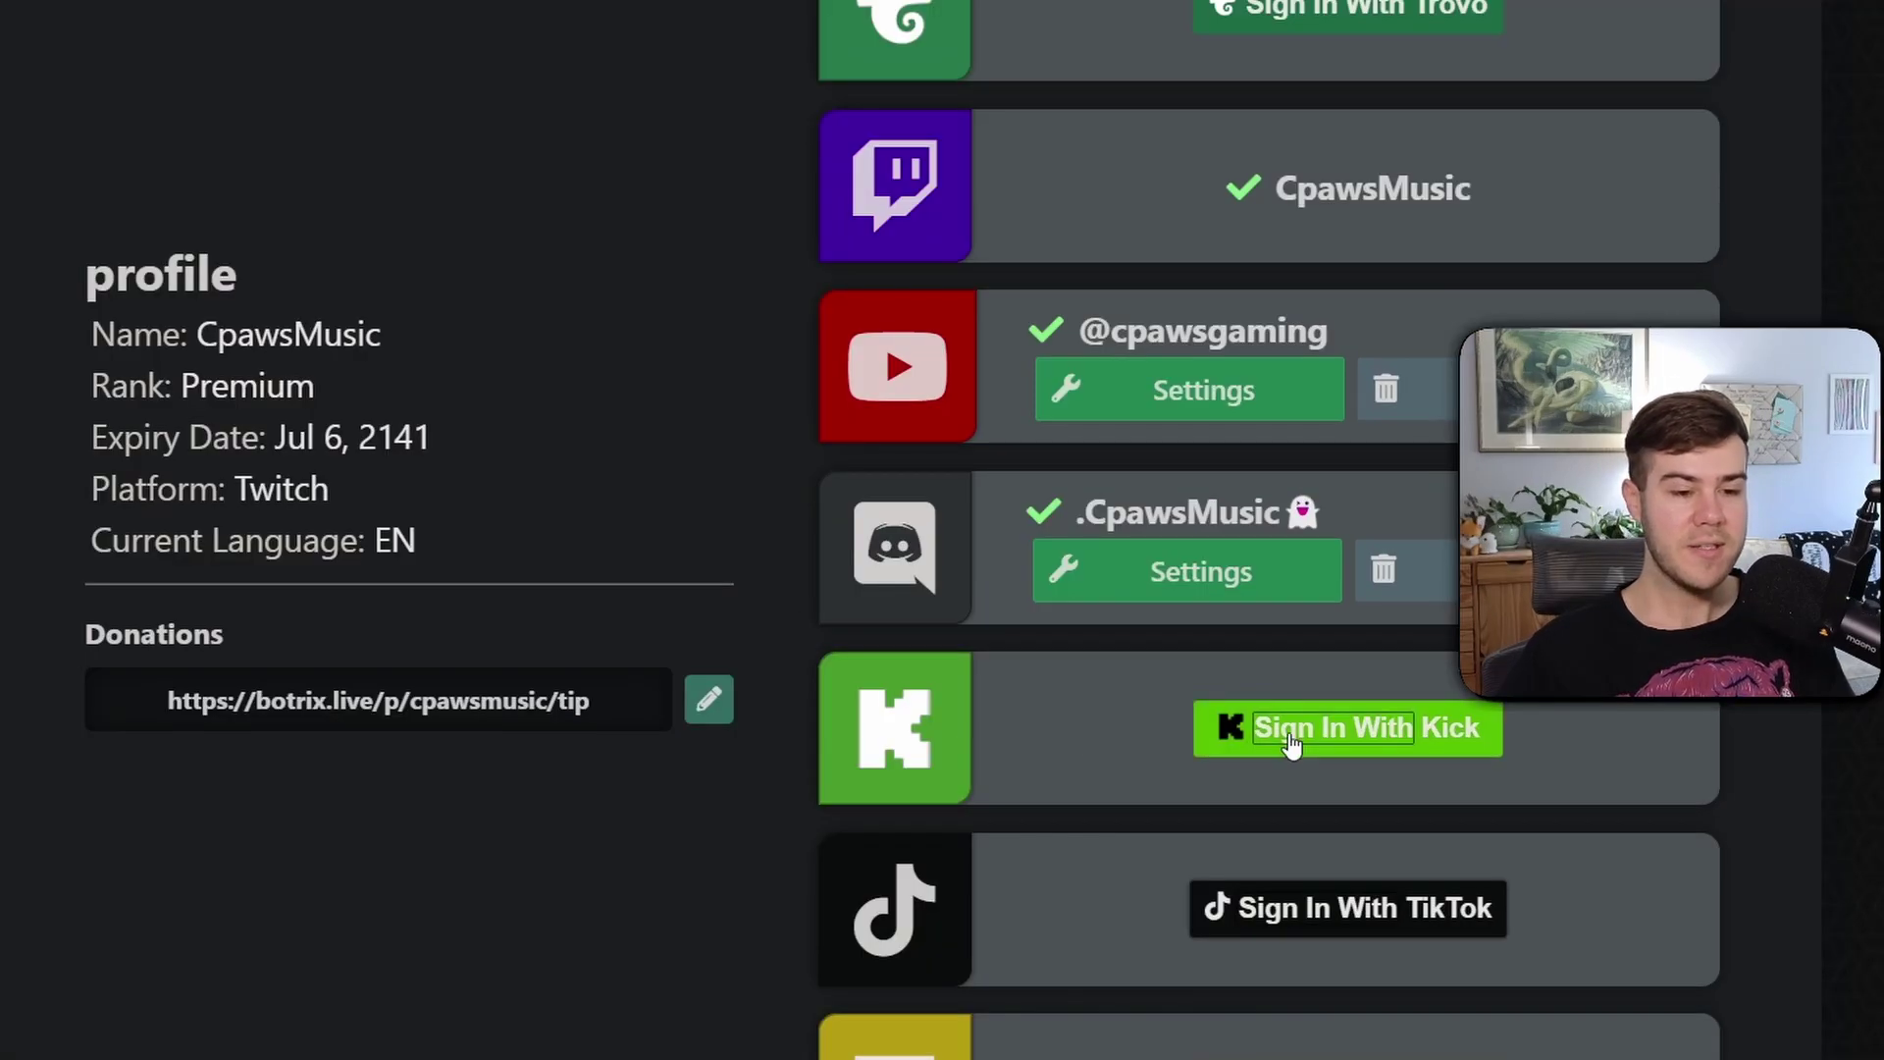
{"action": "left_click", "coordinate": [1406, 697]}
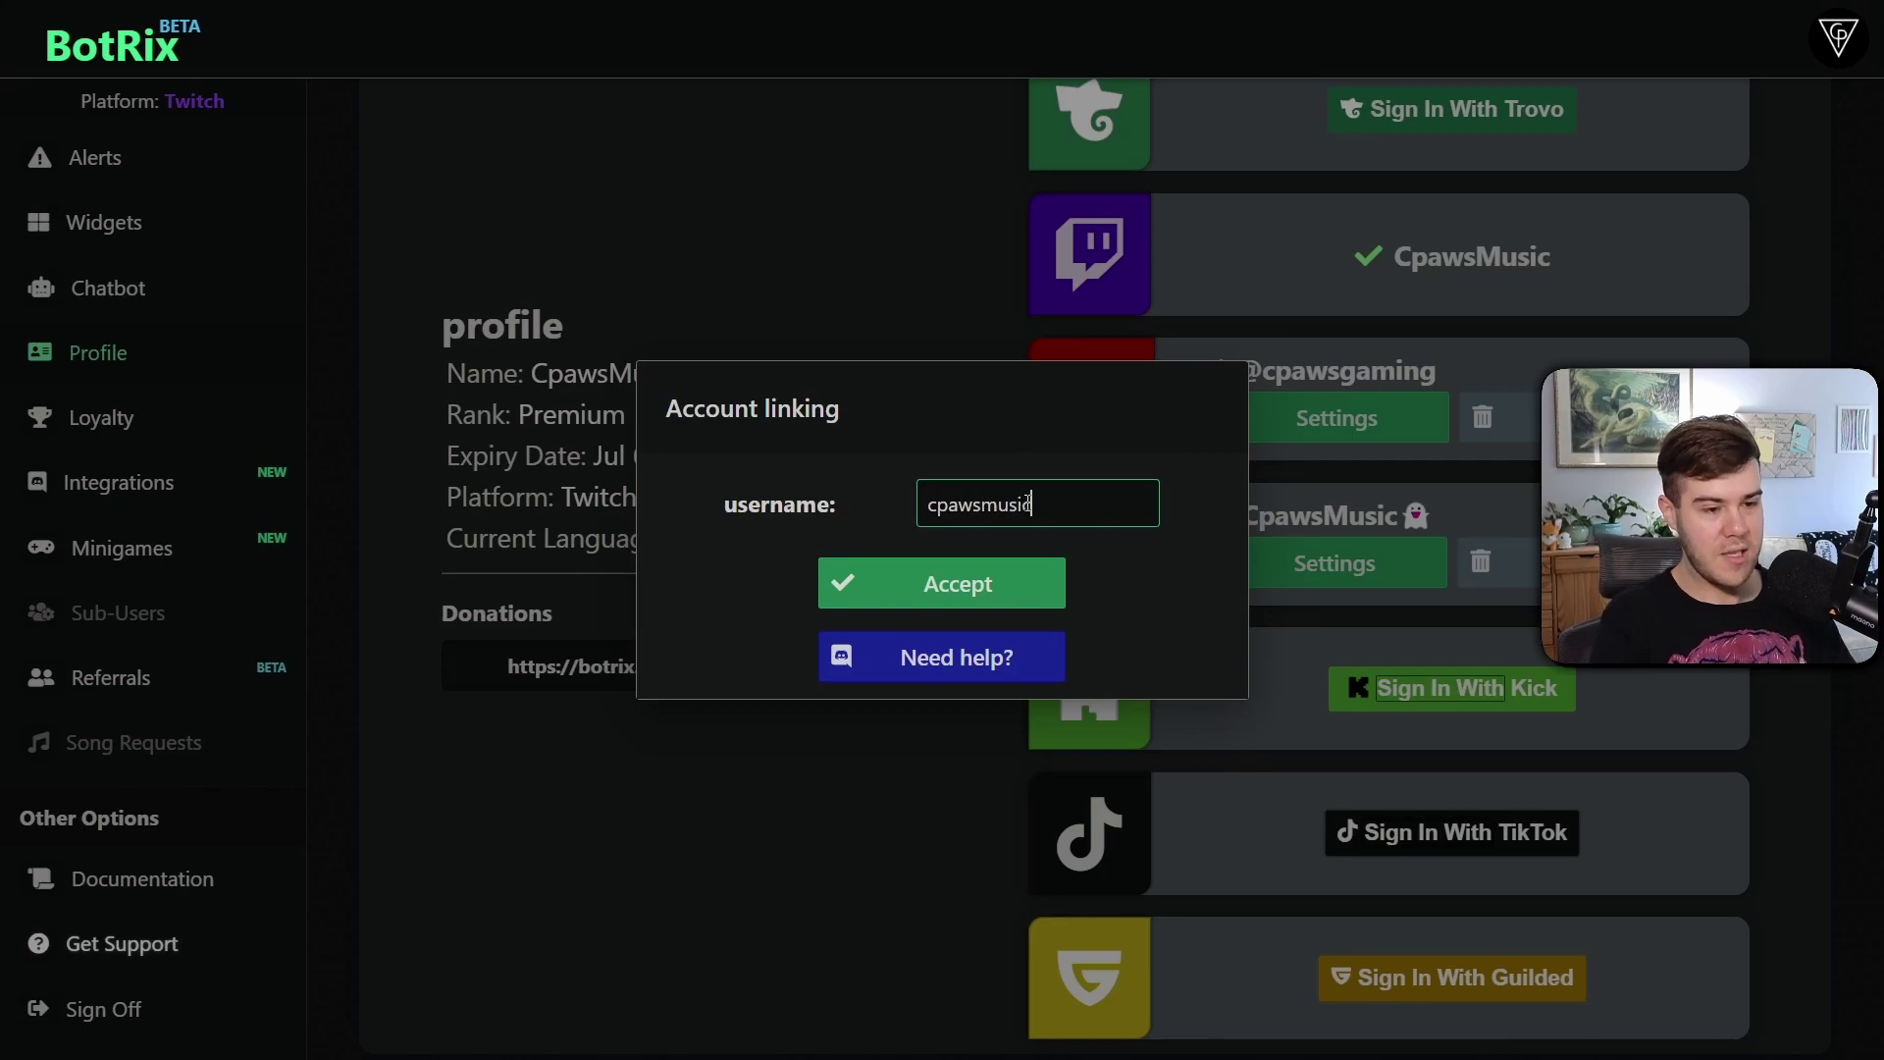
{"action": "left_click", "coordinate": [990, 574]}
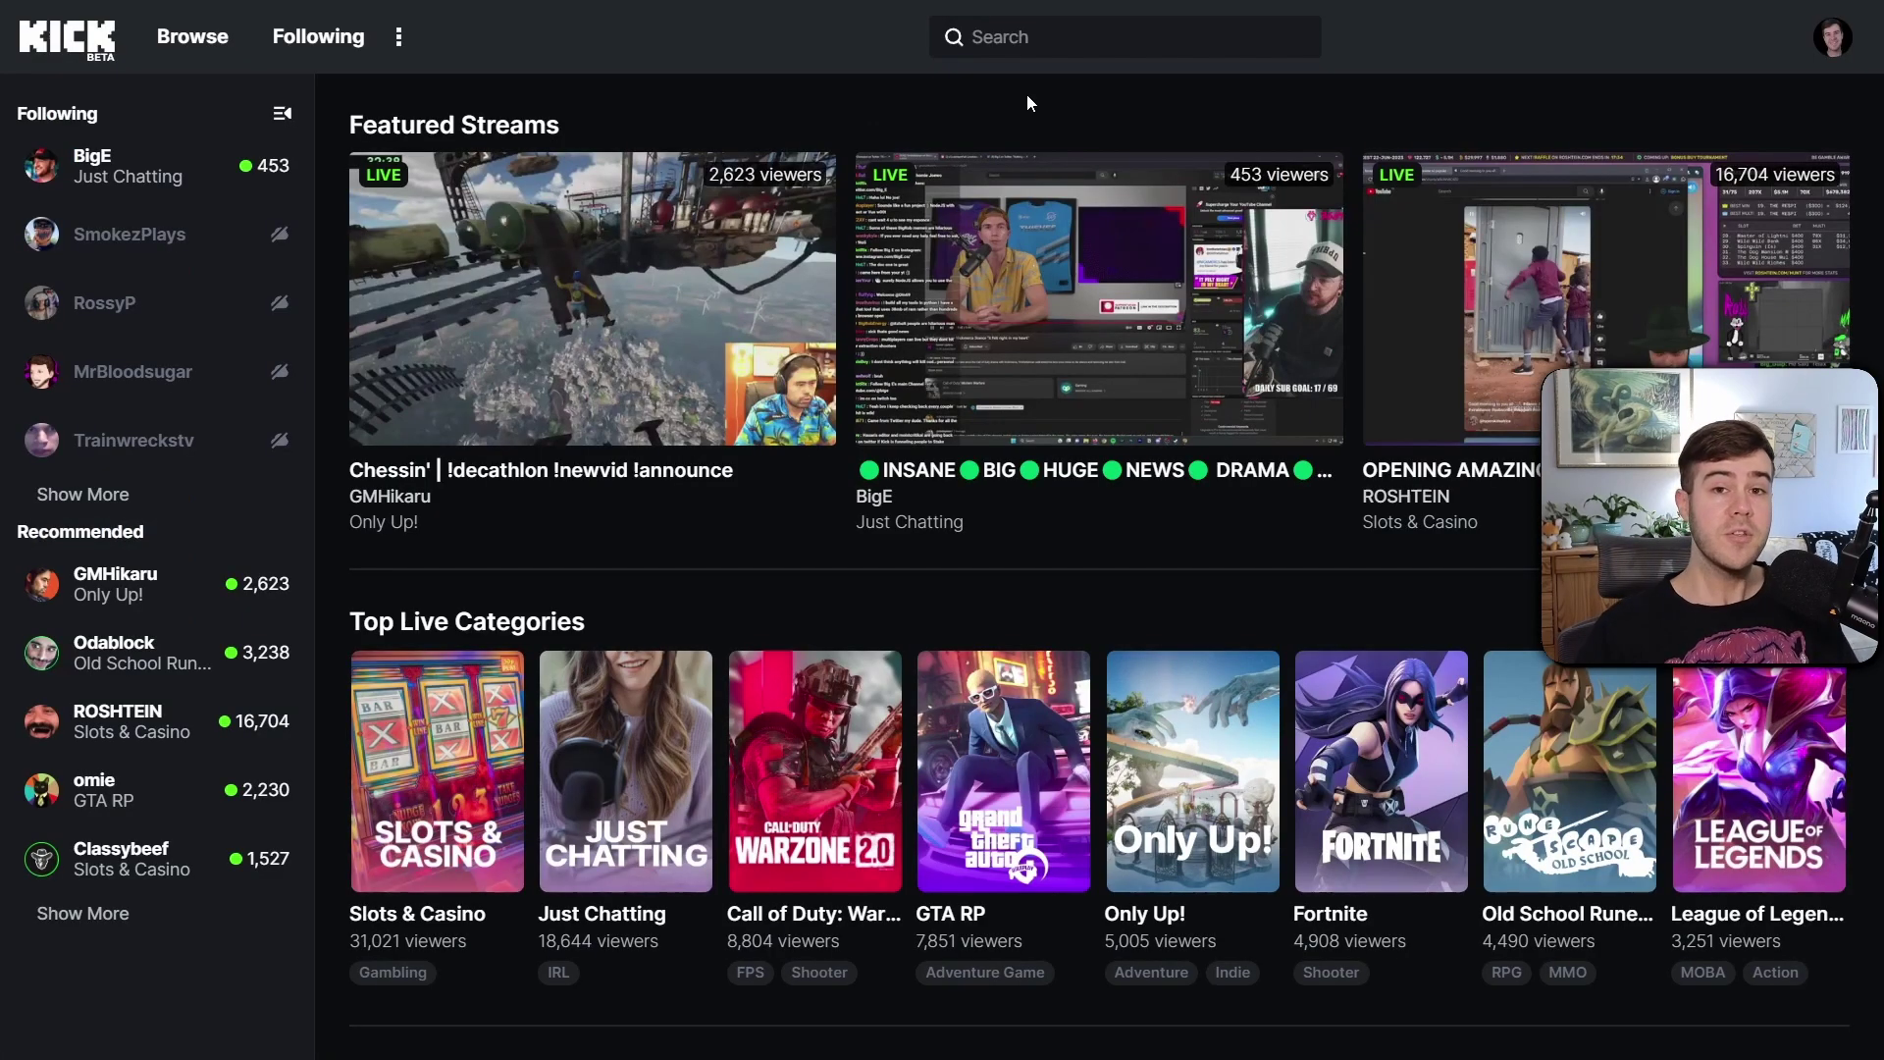
Add the verified BotRix account as a moderator under Creator Dashboard > Community > Moderators
{"action": "left_click", "coordinate": [1842, 60]}
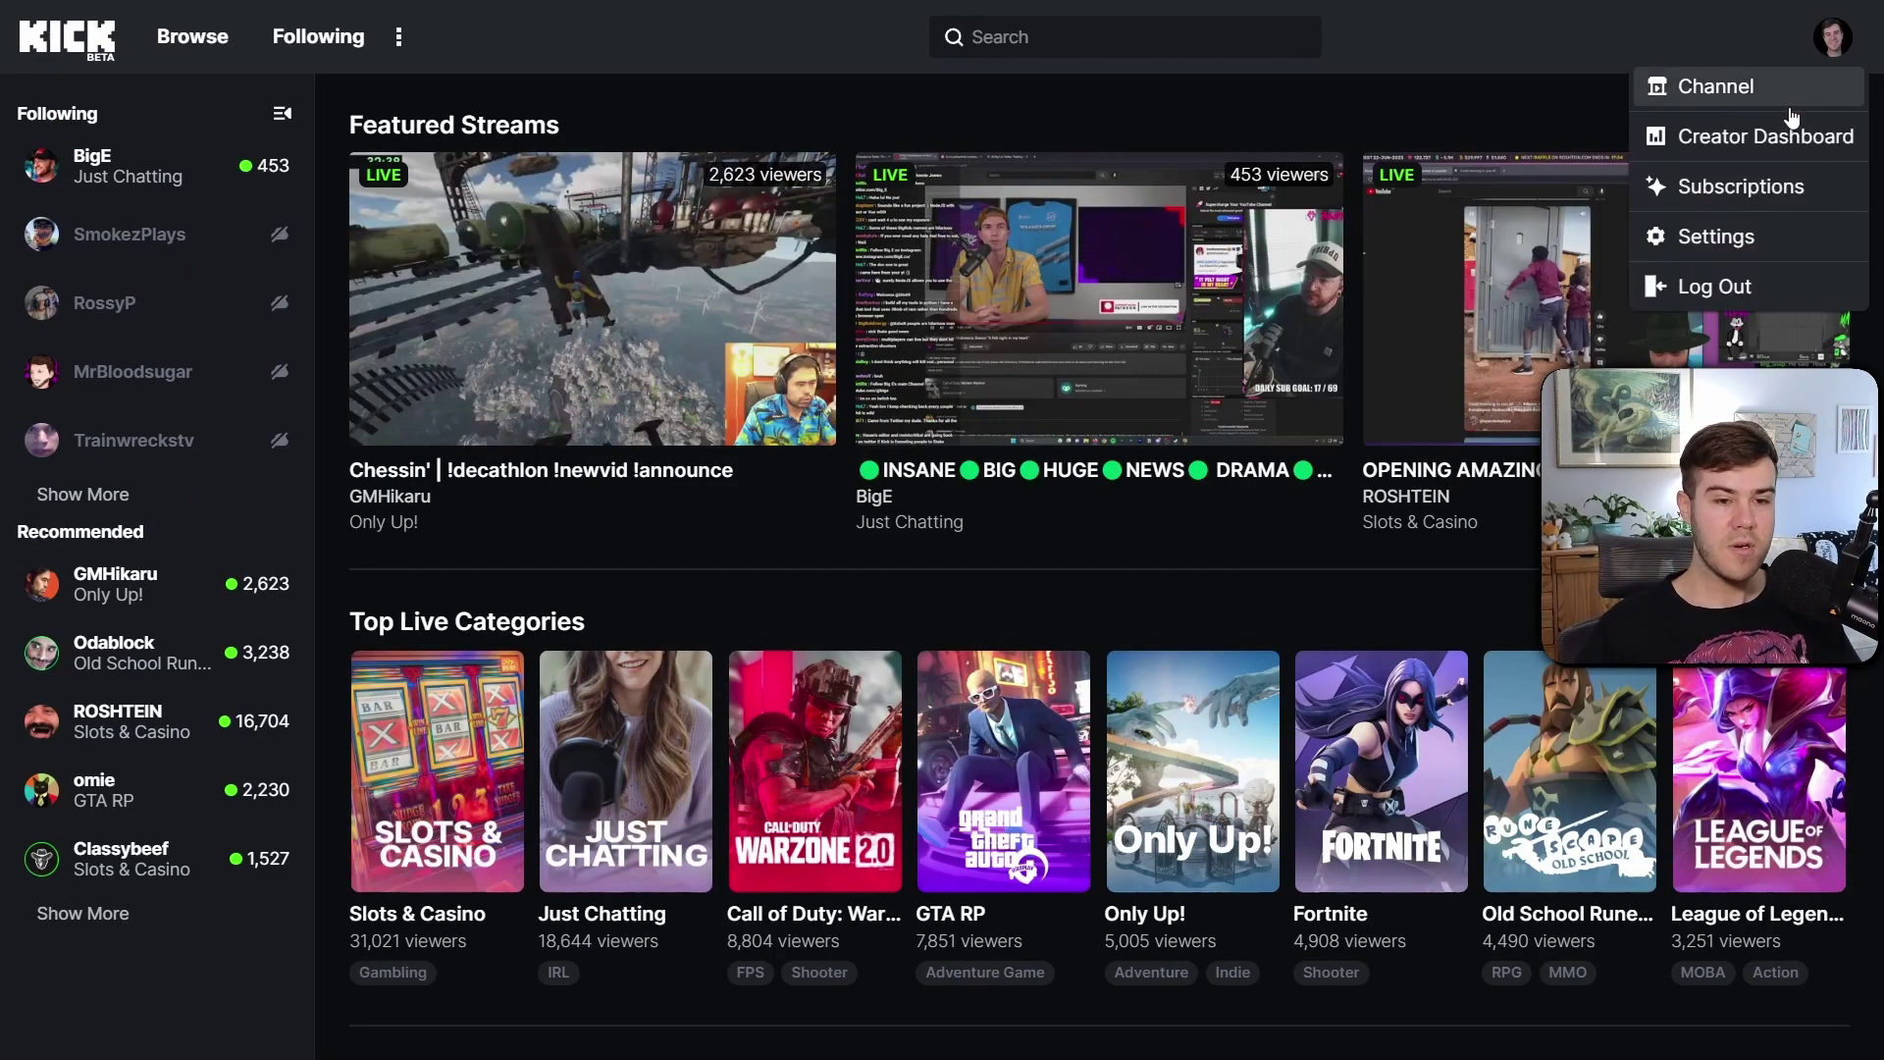
{"action": "left_click", "coordinate": [1768, 137]}
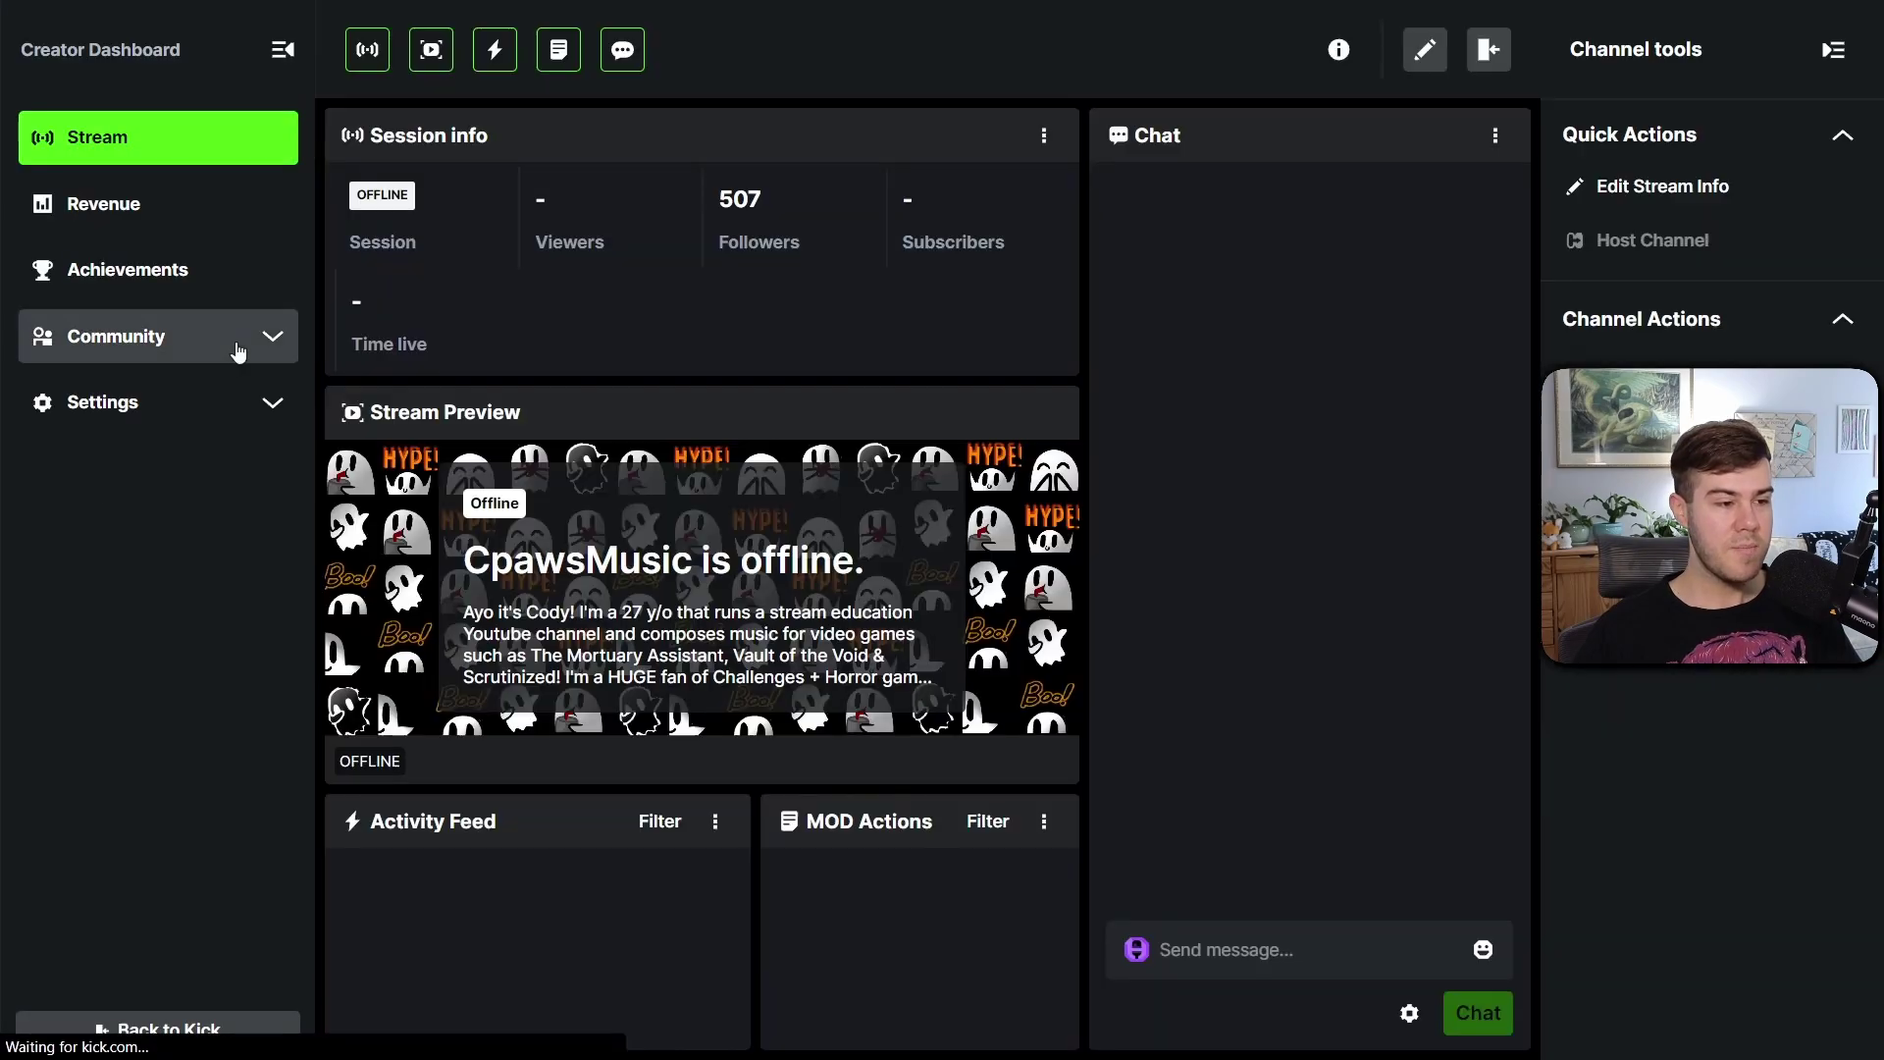
{"action": "left_click", "coordinate": [239, 351]}
{"action": "left_click", "coordinate": [116, 467]}
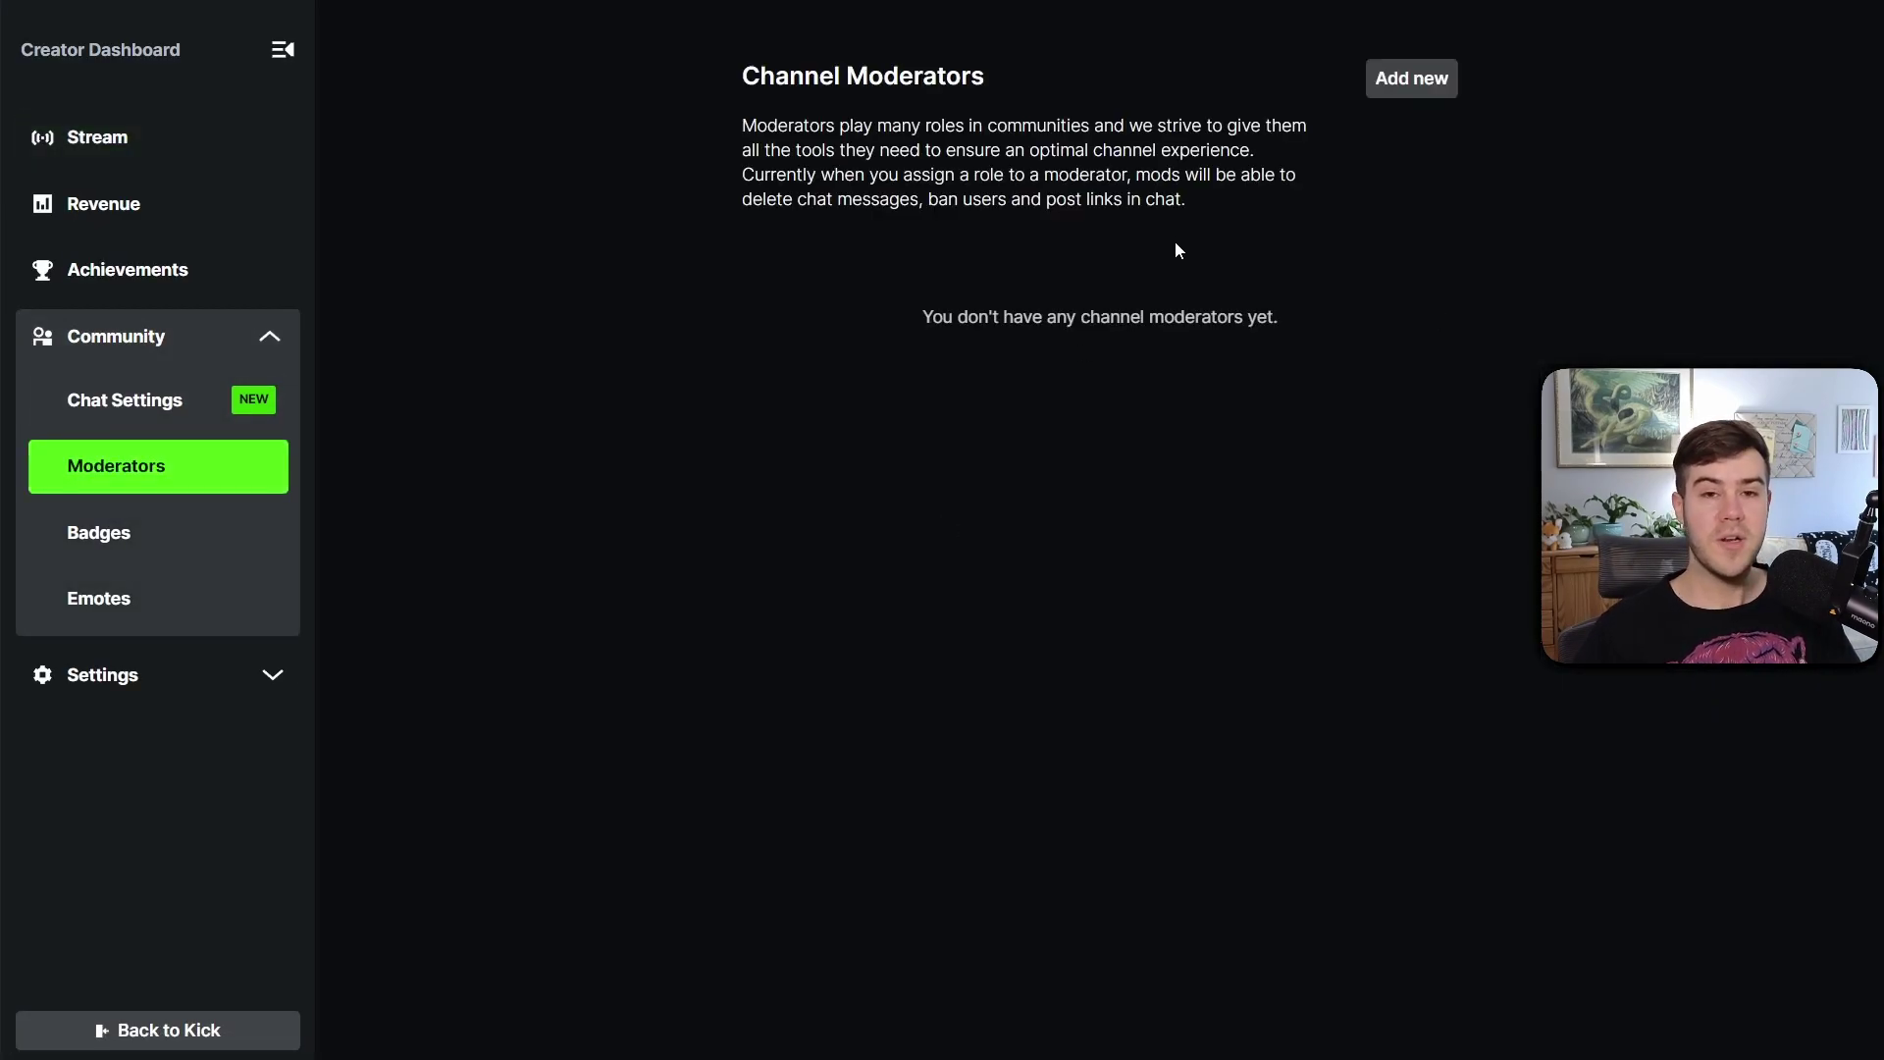
{"action": "left_click", "coordinate": [1415, 84]}
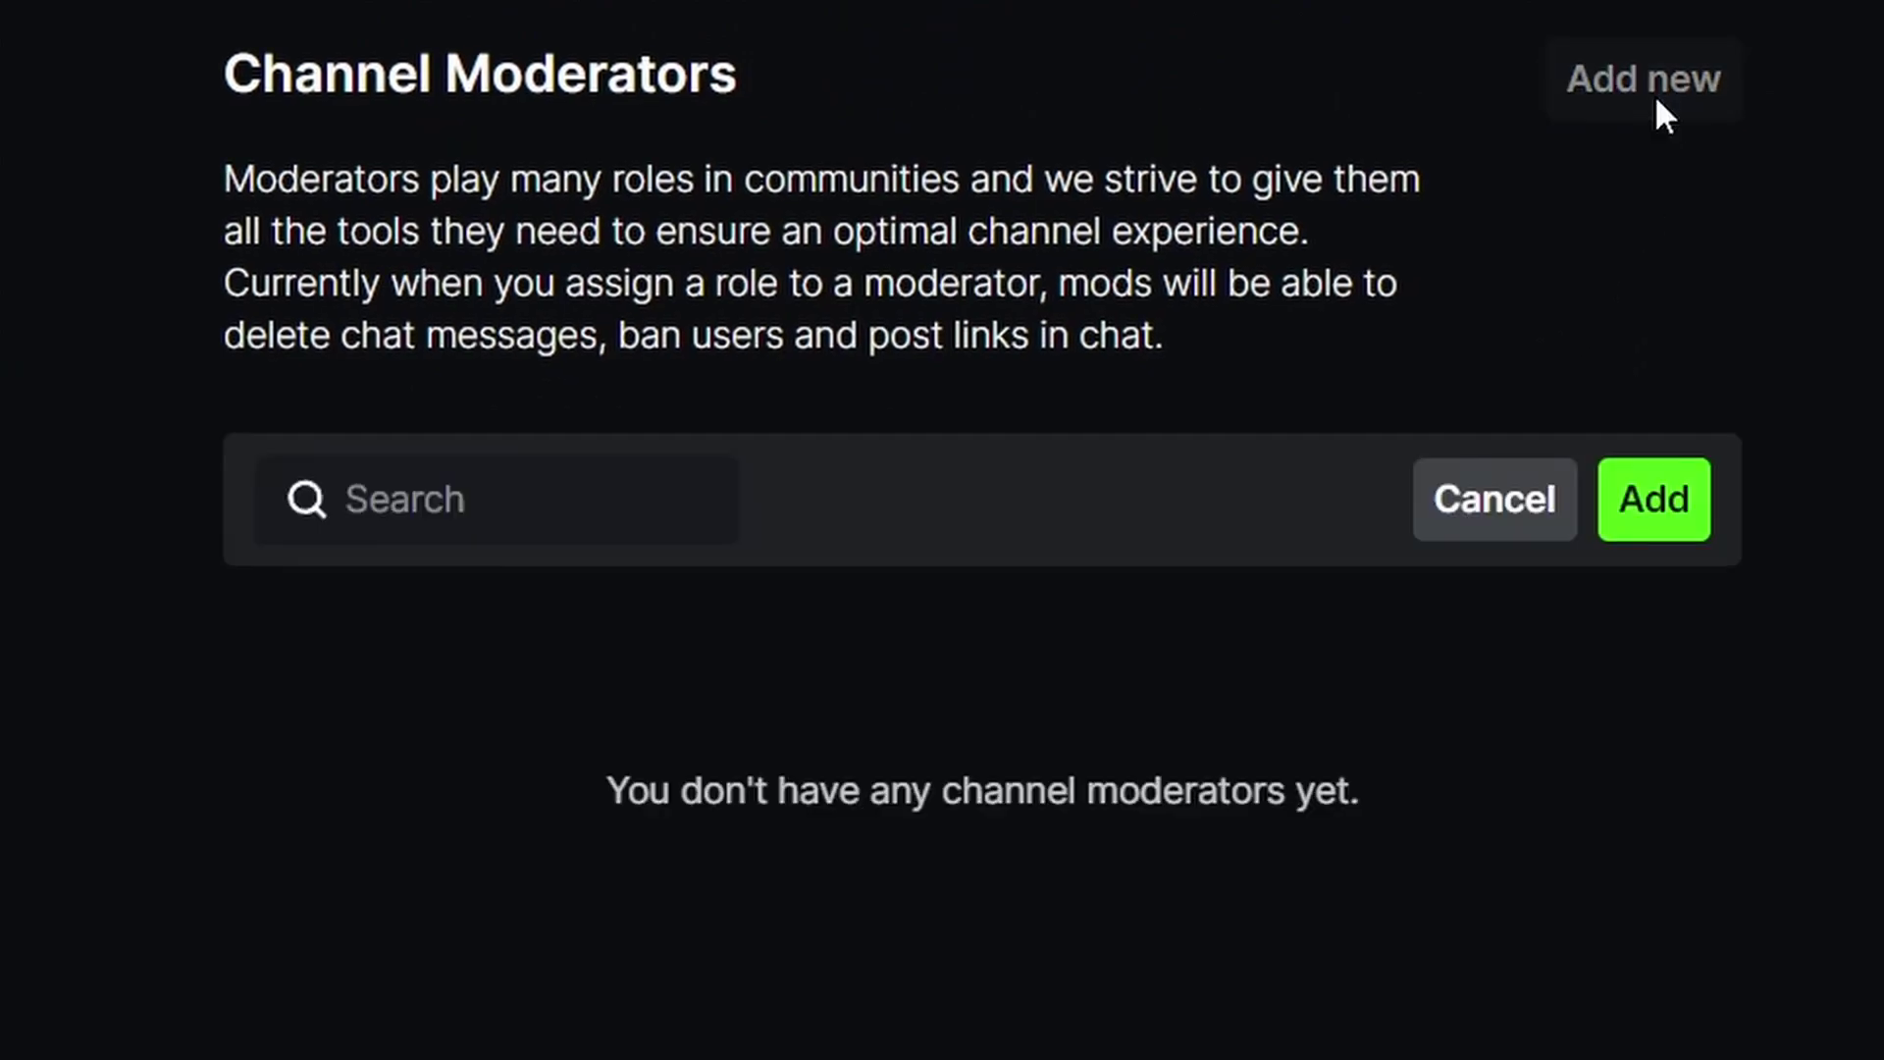
{"action": "left_click", "coordinate": [461, 505]}
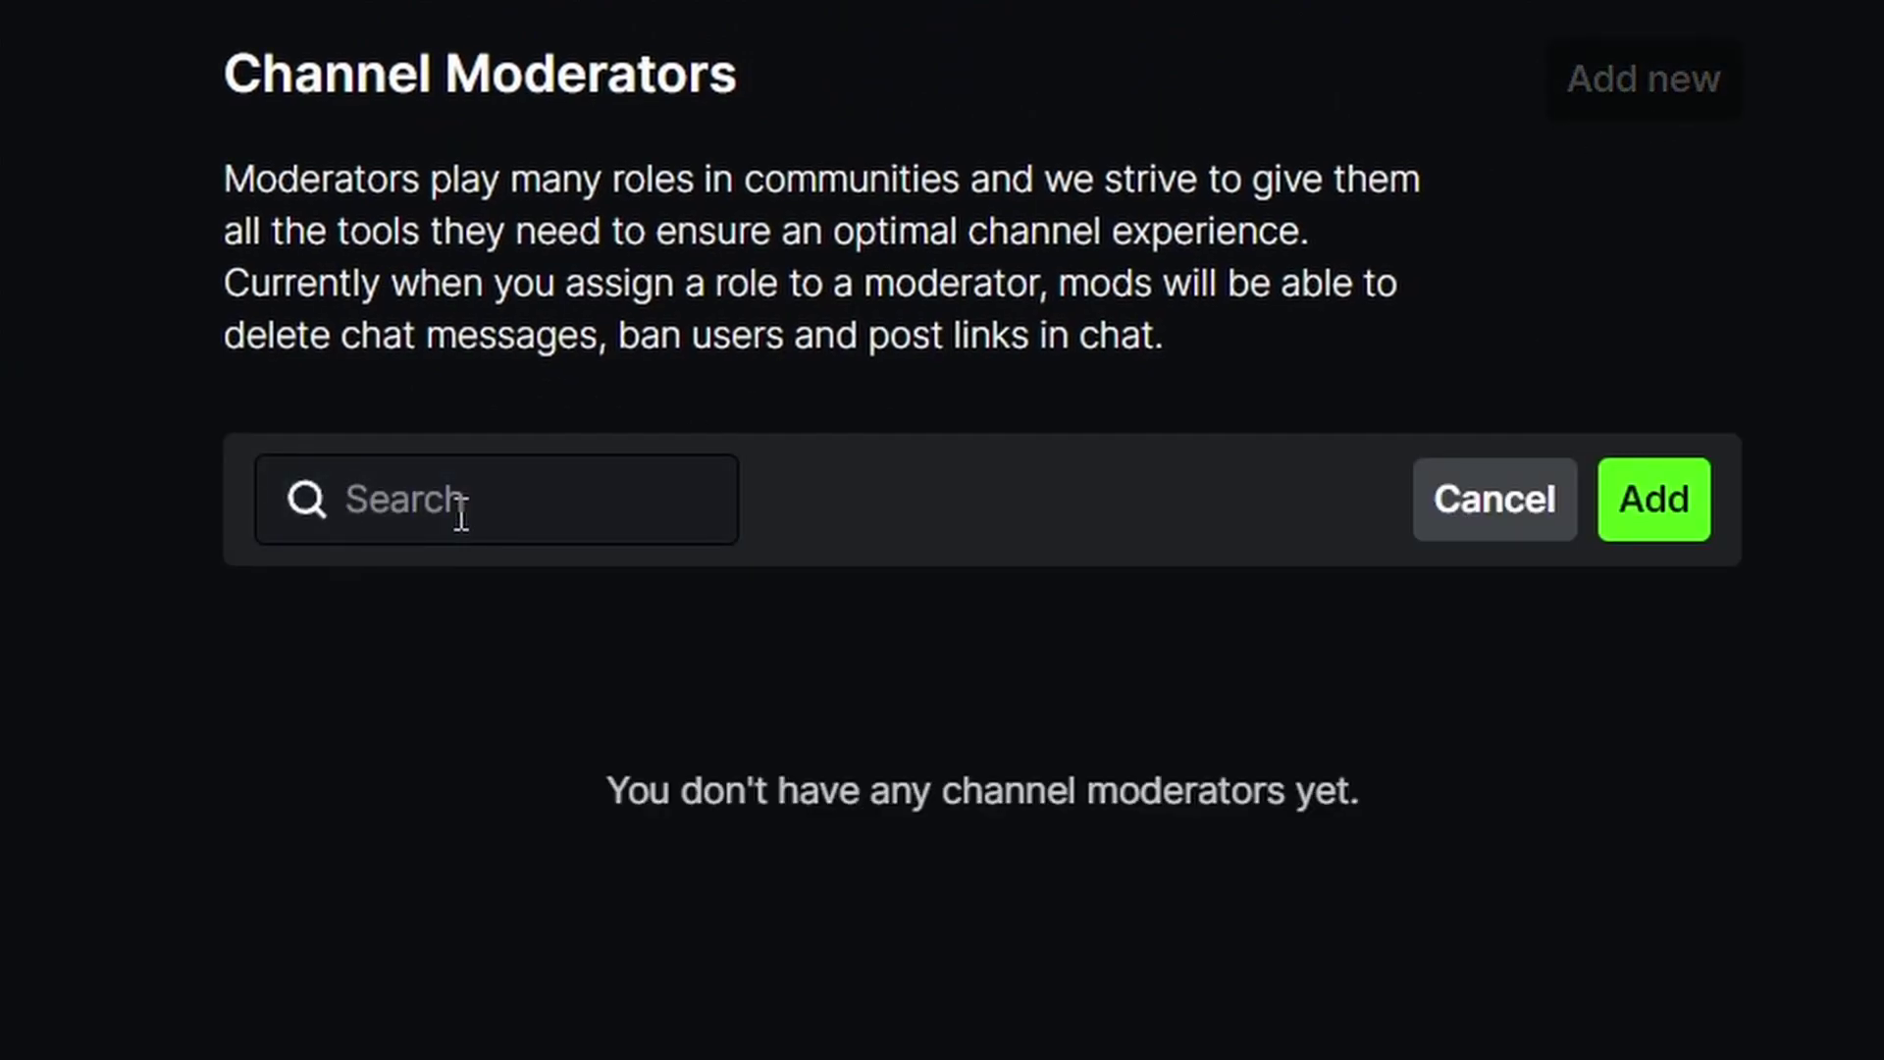
{"action": "type", "text": "botrix"}
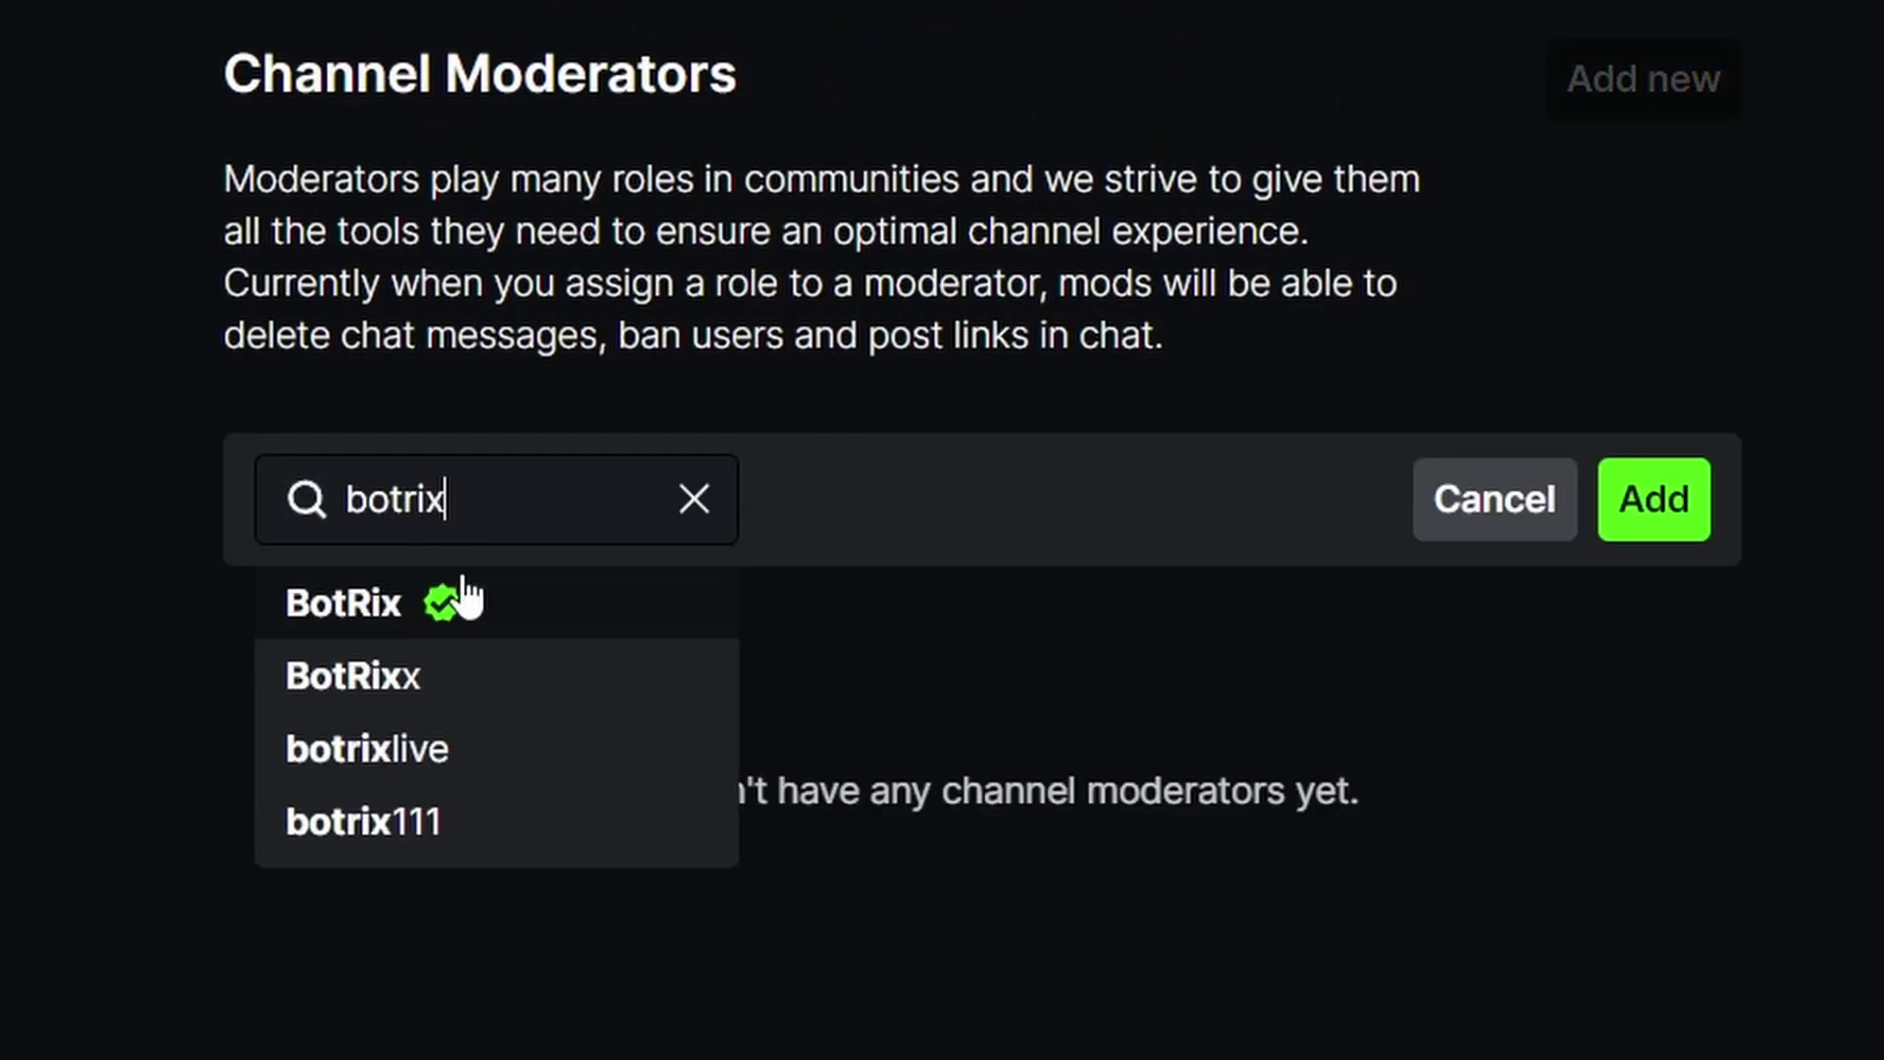
{"action": "left_click", "coordinate": [520, 618]}
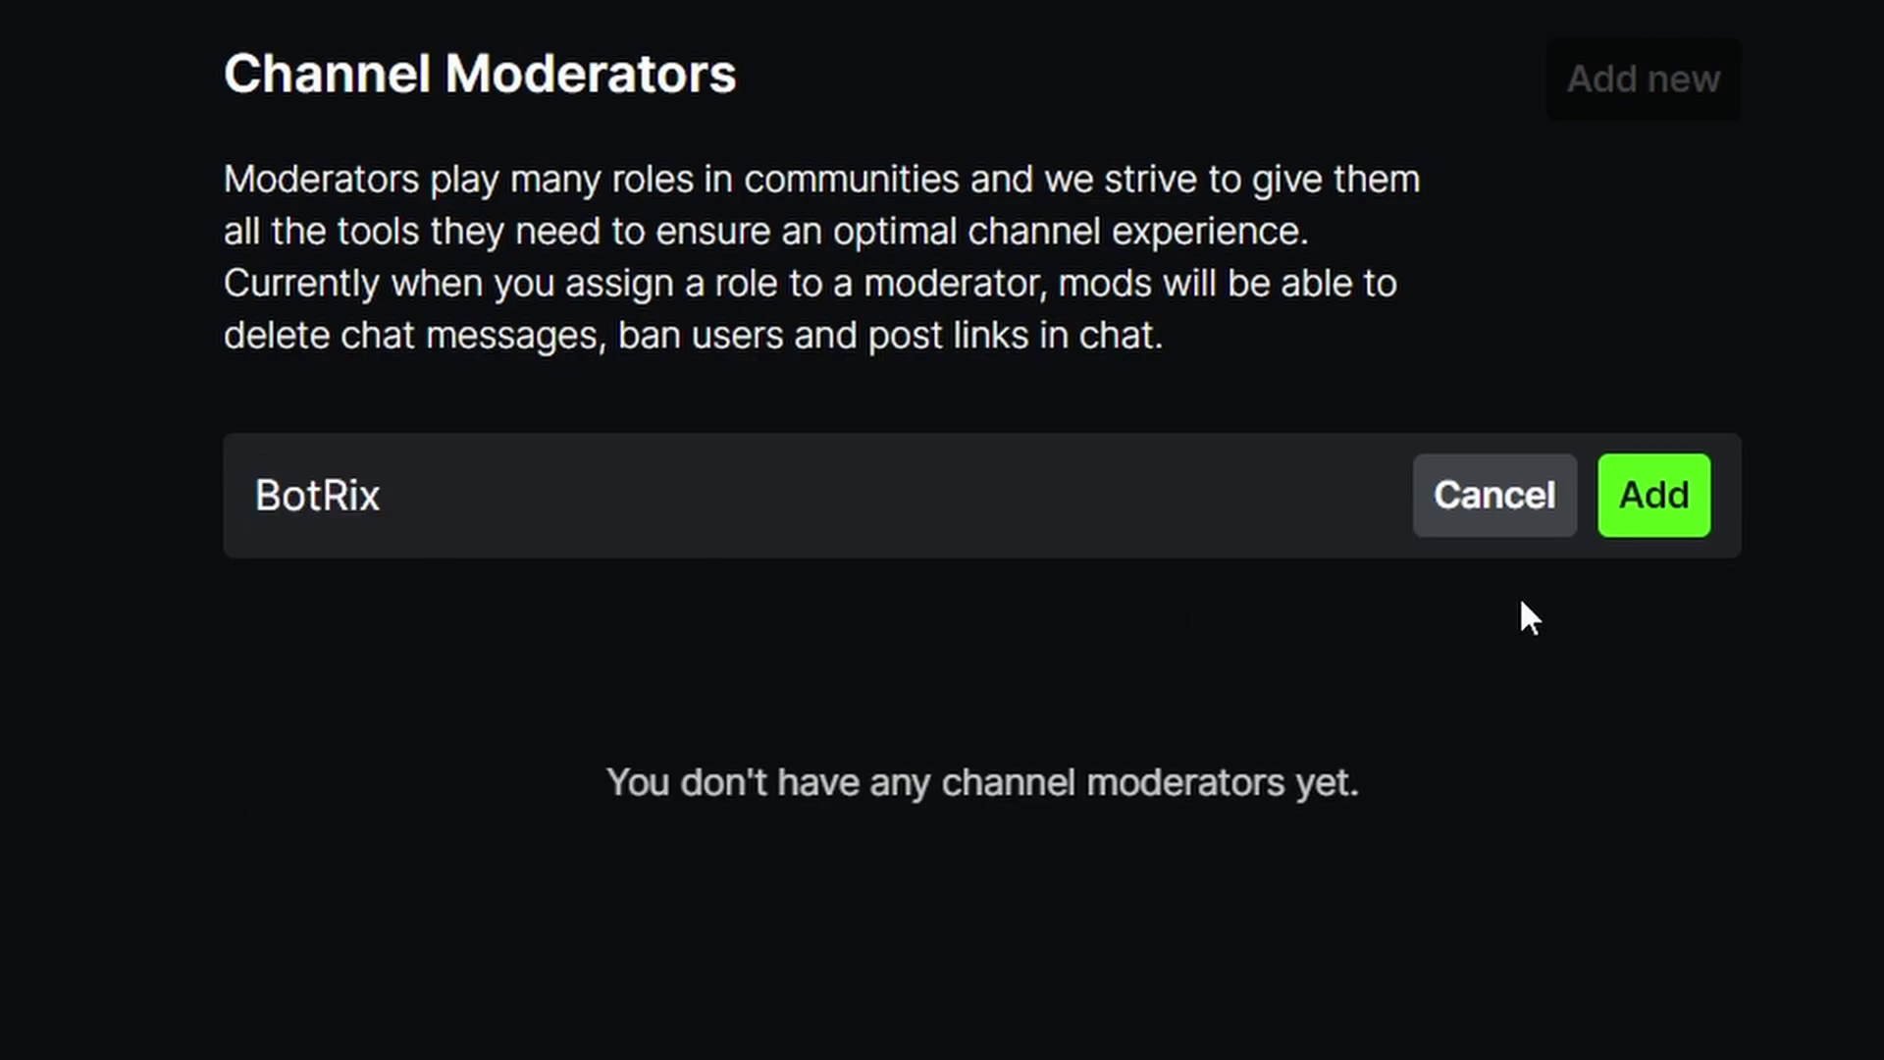
{"action": "left_click", "coordinate": [1665, 520]}
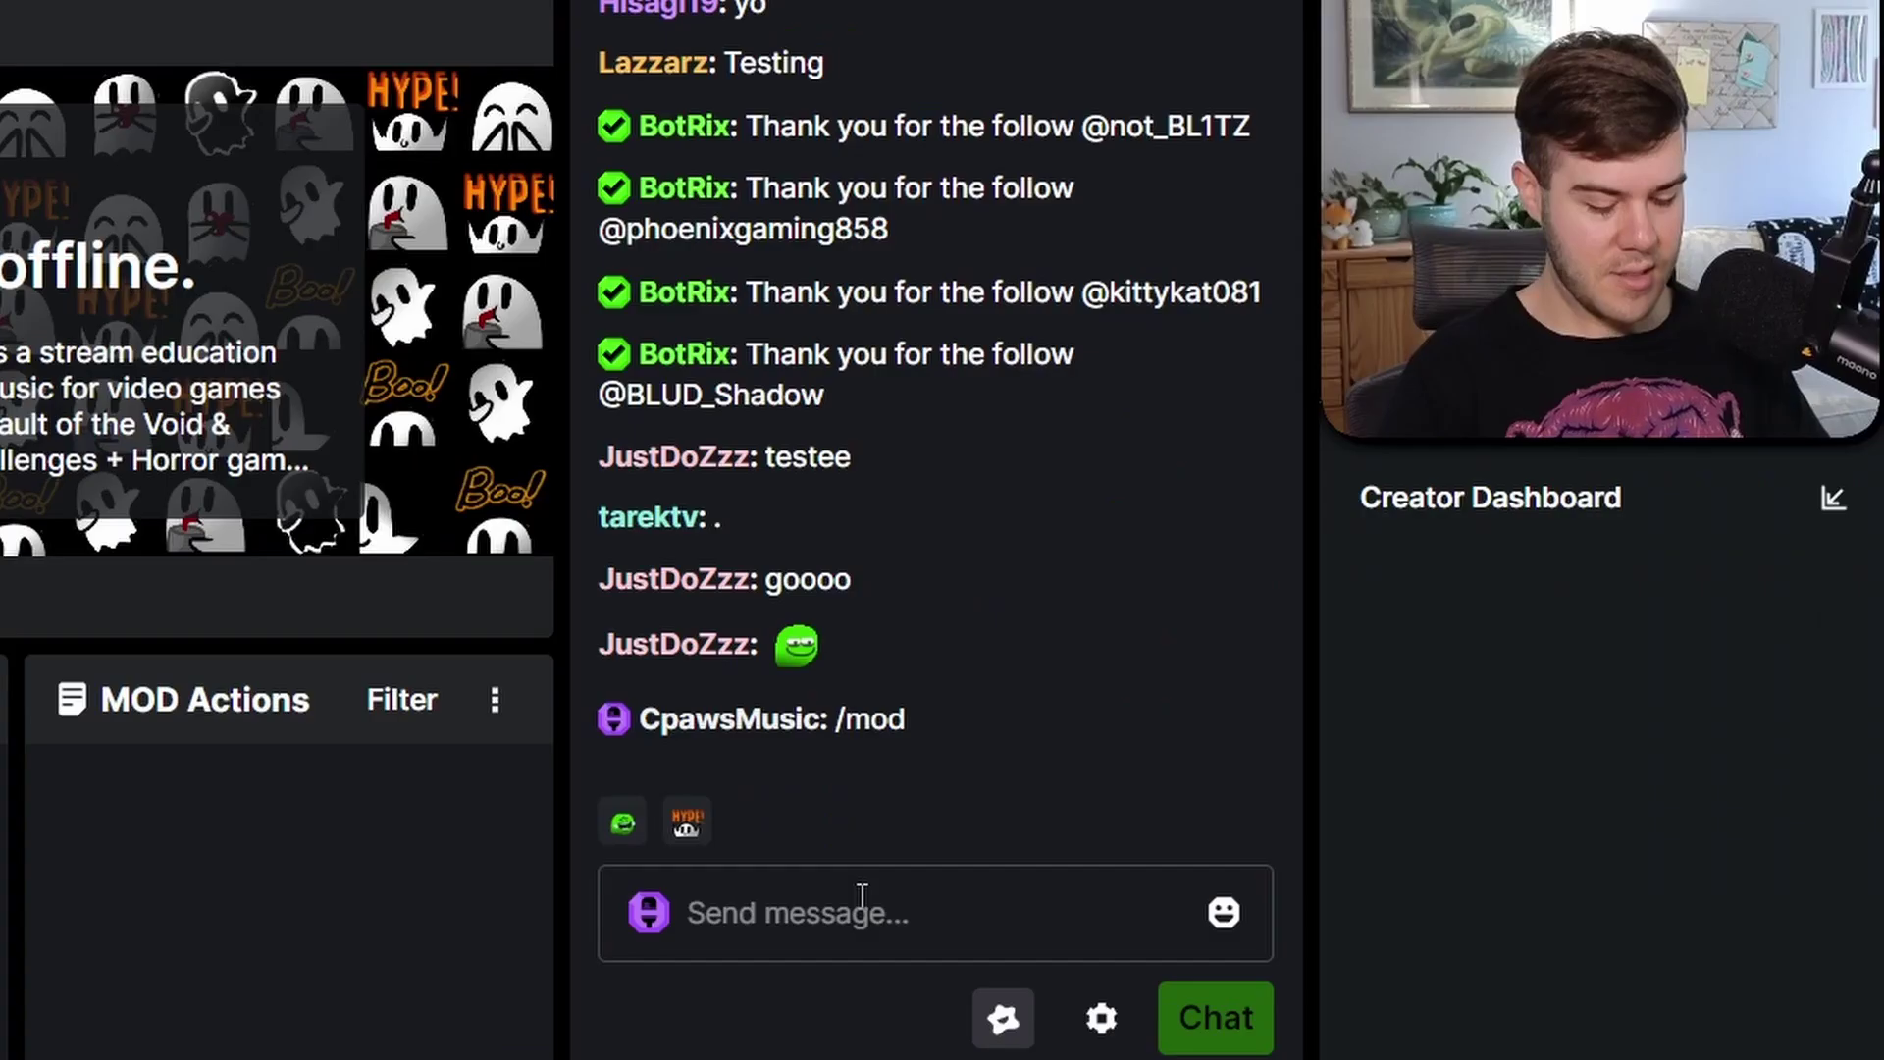
Send '/mod BotRix' in the dashboard chat and highlight the moderator-list confirmation
{"action": "left_click", "coordinate": [1265, 940]}
{"action": "type", "text": "/mod "}
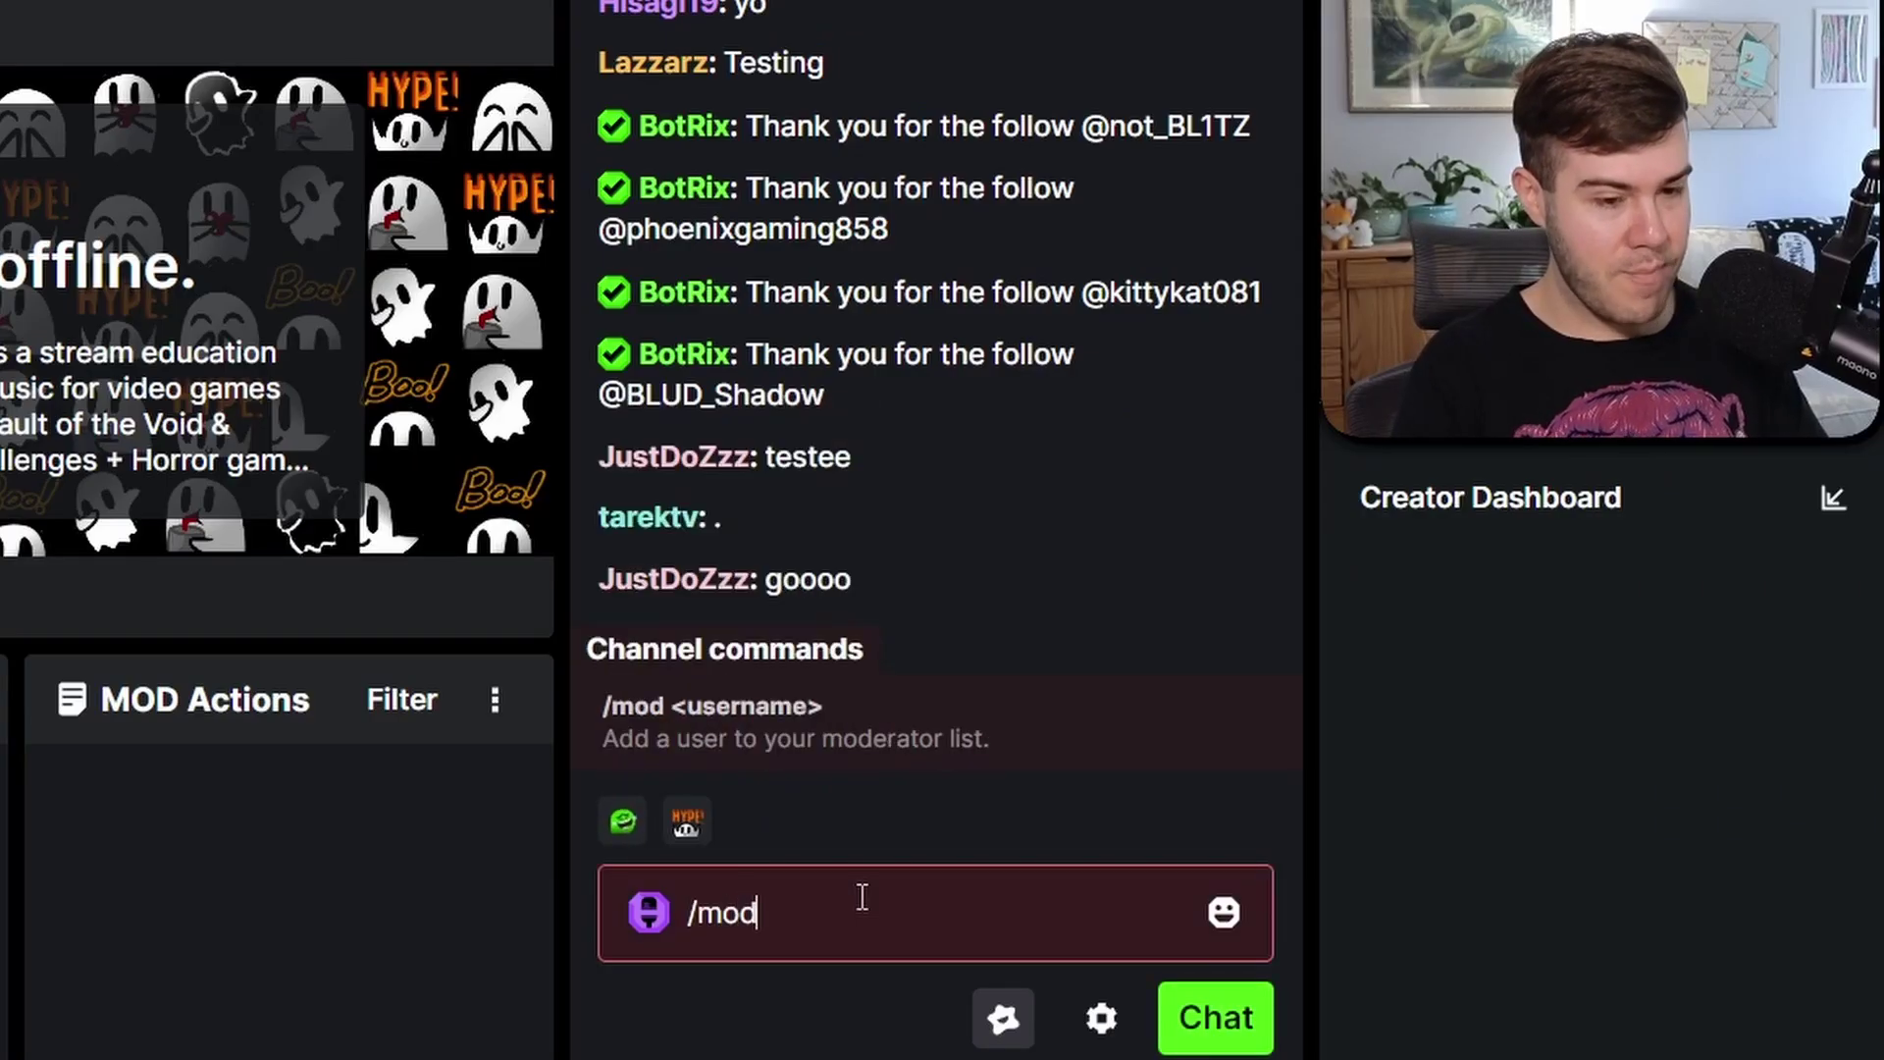
{"action": "type", "text": "Bot"}
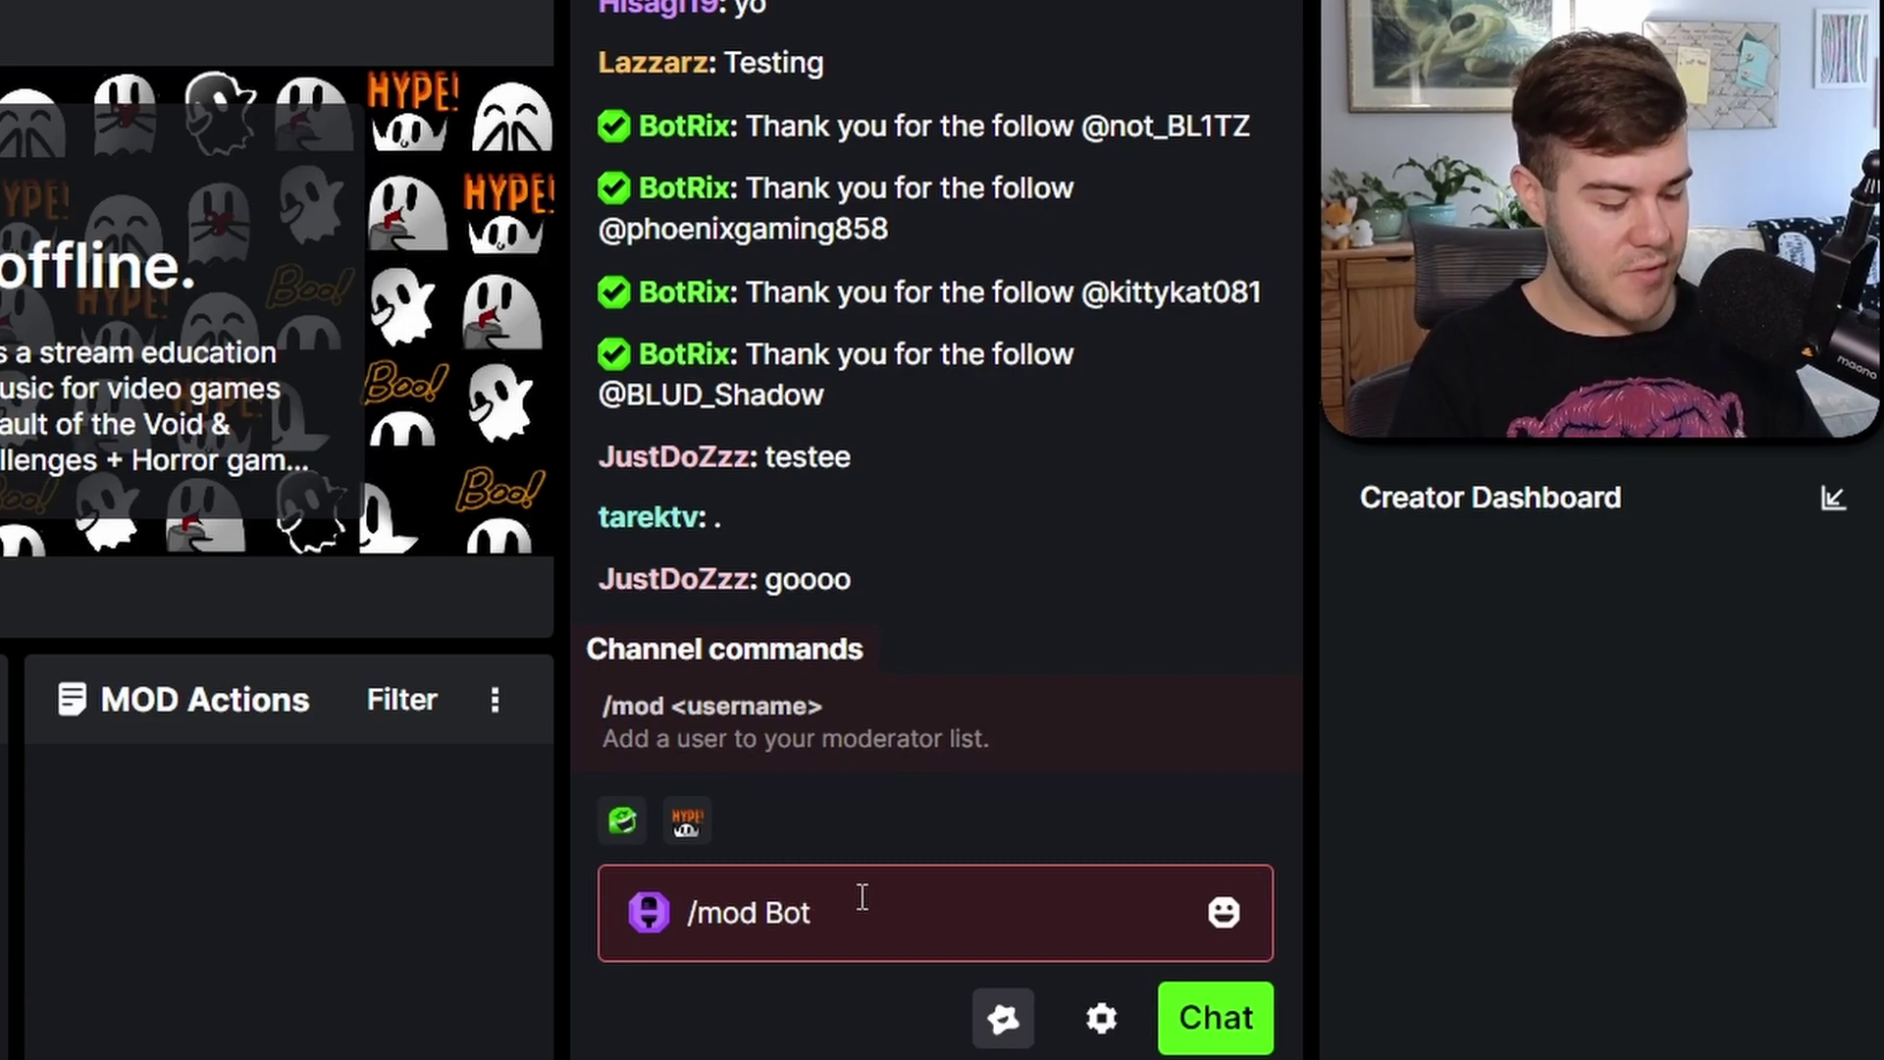
{"action": "type", "text": "Rix"}
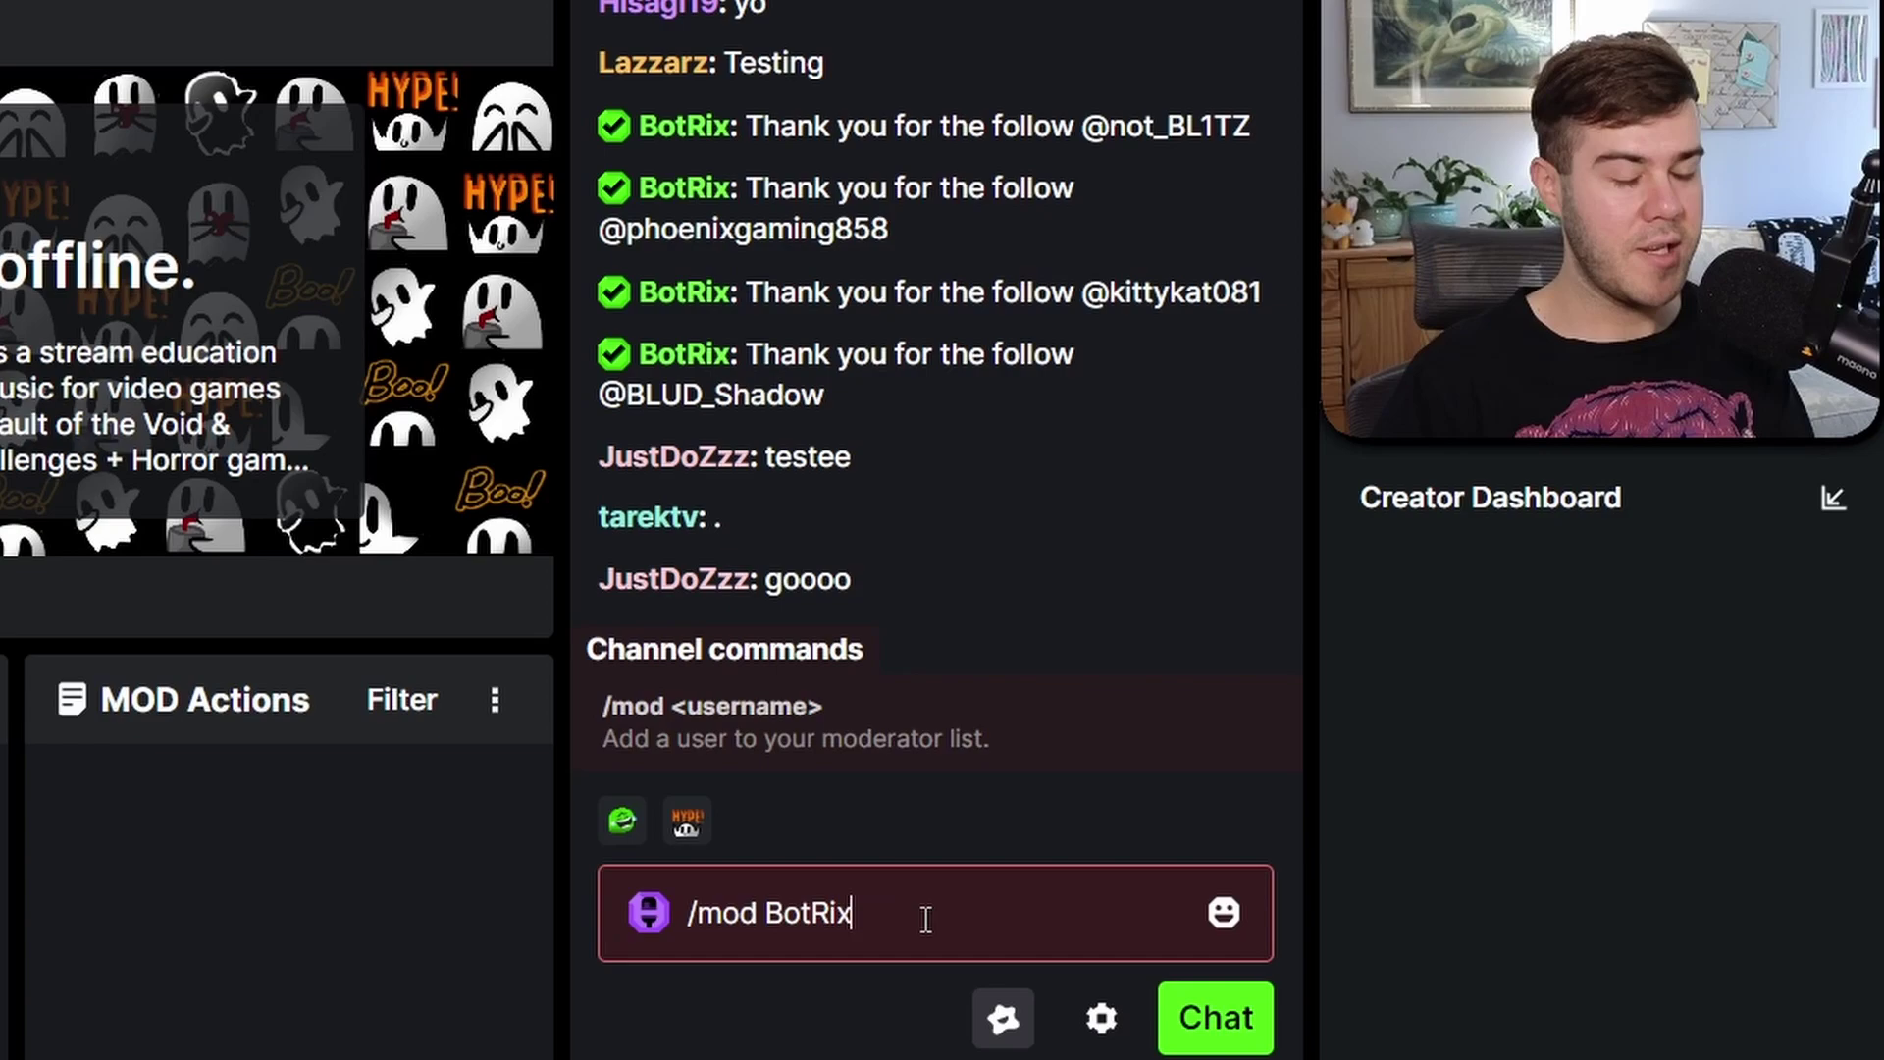
{"action": "key", "text": "Return"}
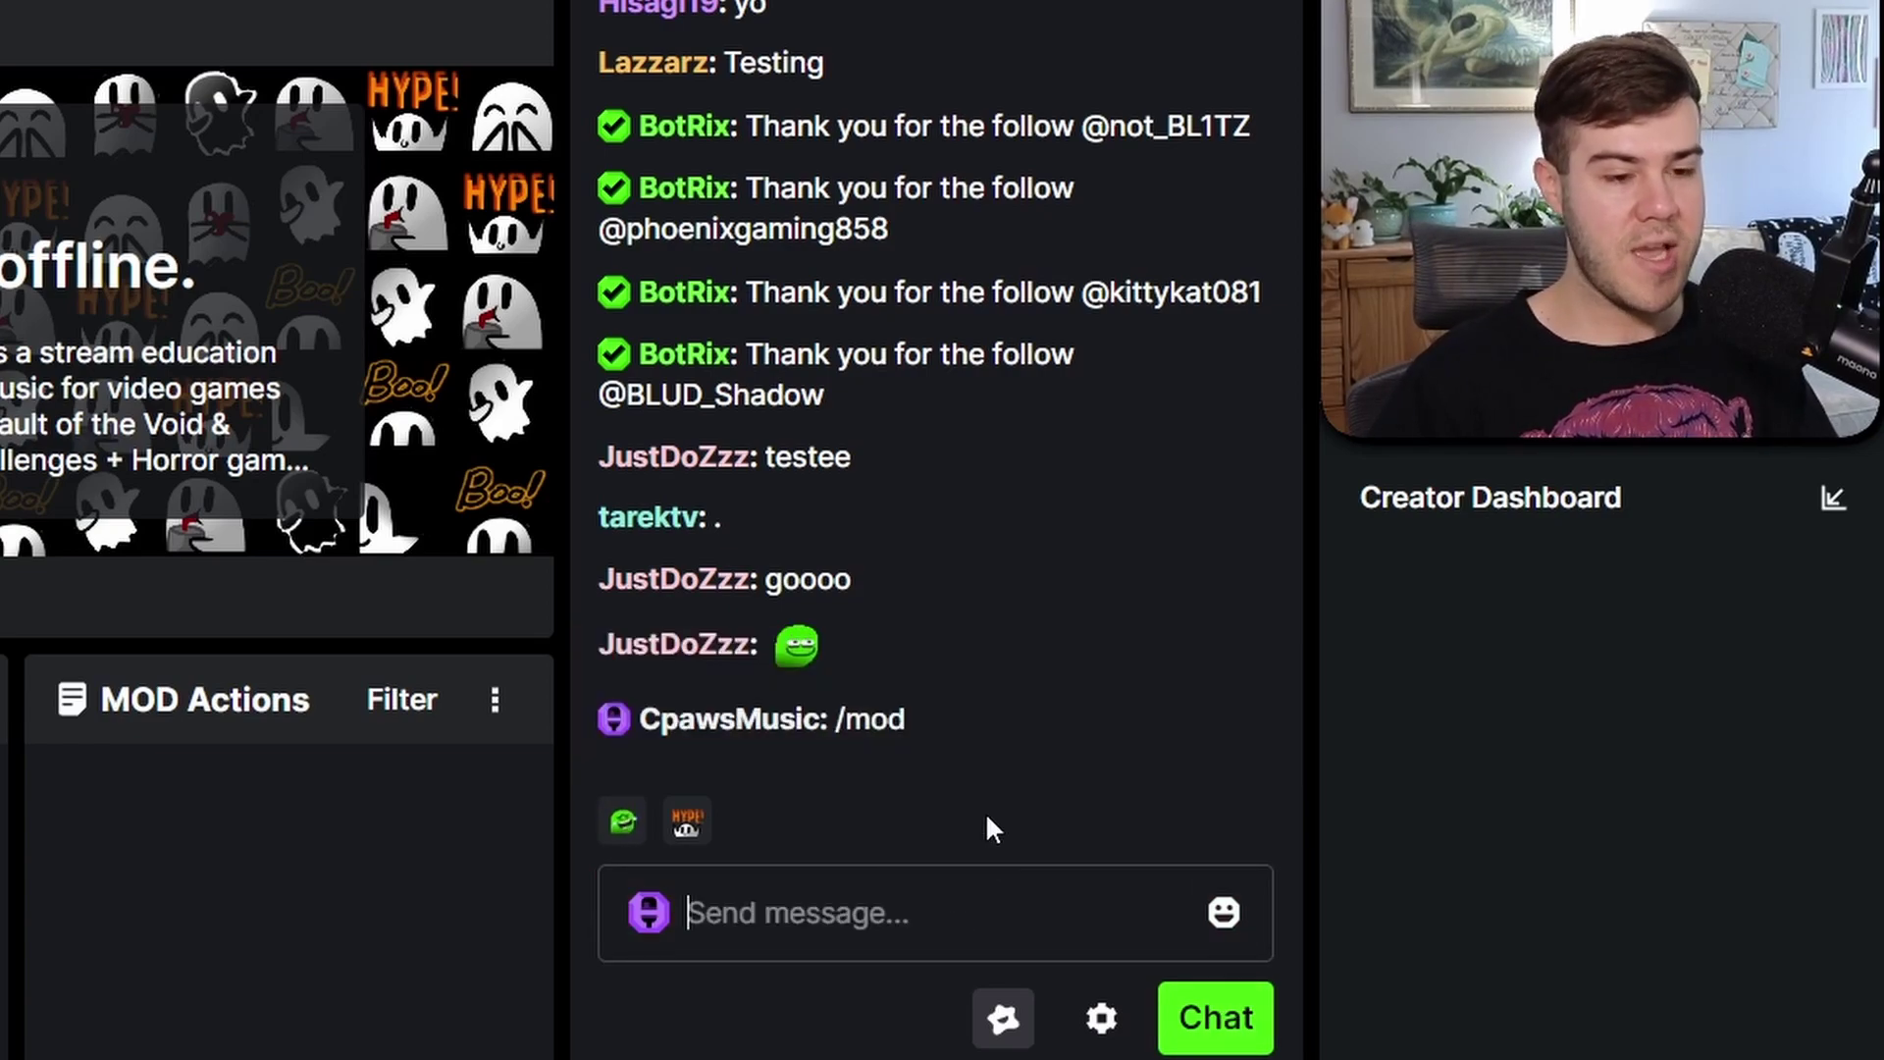
{"action": "left_click_drag", "start_coordinate": [652, 699], "coordinate": [1249, 708]}
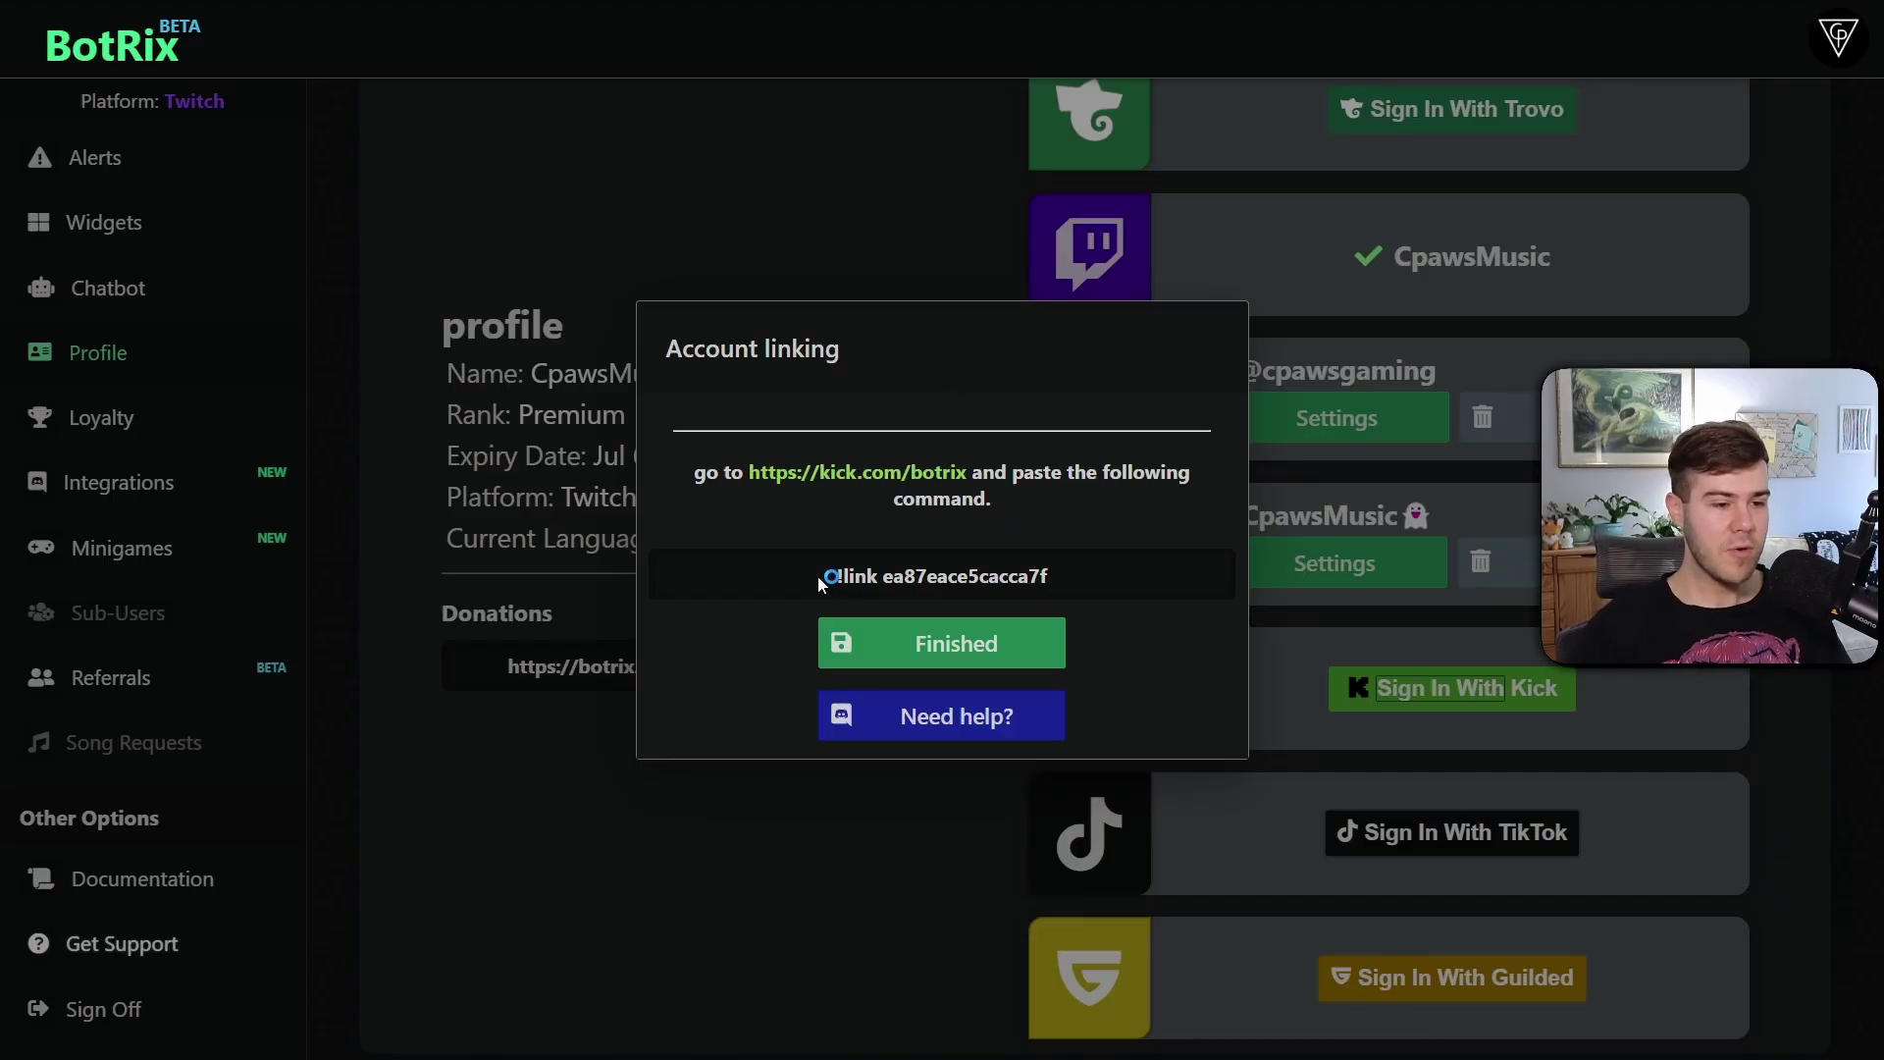
Copy the !link account-linking command from BotRix's Account linking dialog
{"action": "left_click_drag", "start_coordinate": [821, 575], "coordinate": [1141, 577]}
{"action": "right_click", "coordinate": [960, 576]}
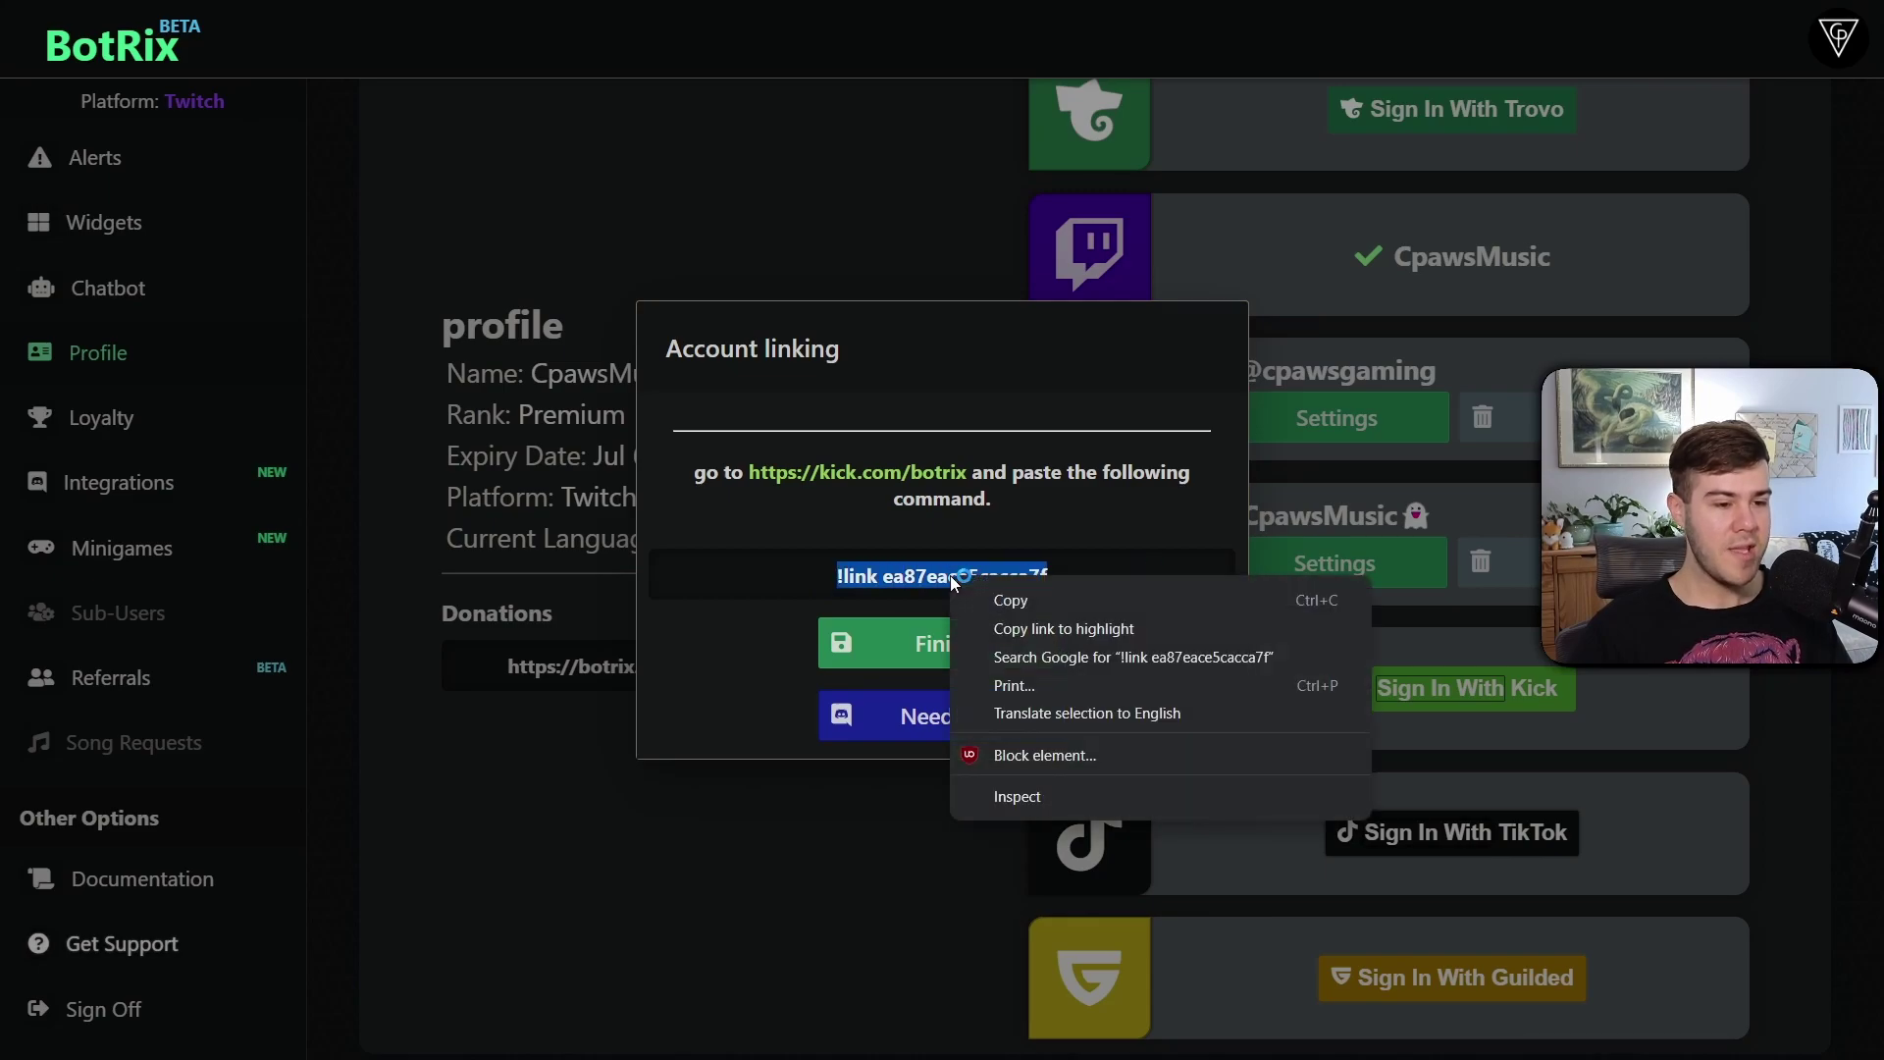
{"action": "left_click", "coordinate": [1008, 598]}
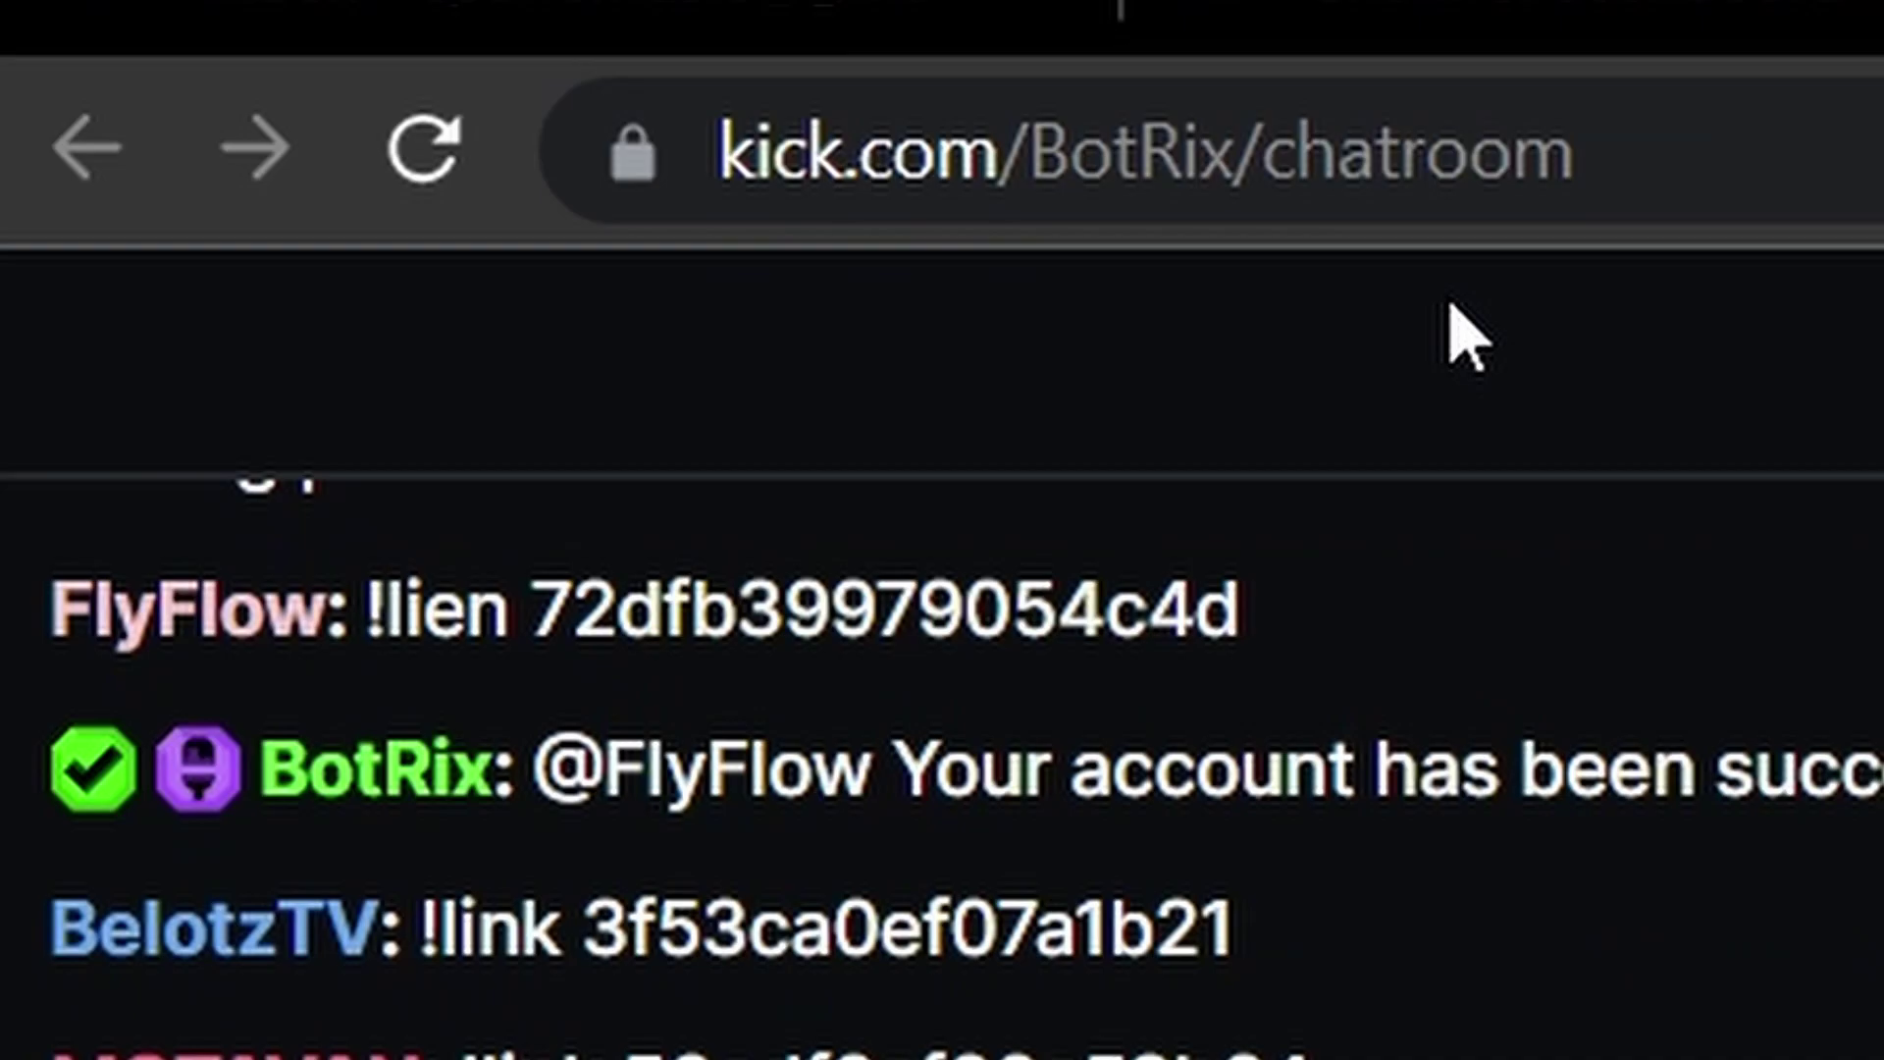
Post the copied !link command in the BotRix chatroom and check the 'successfully linked' reply
{"action": "left_click_drag", "start_coordinate": [736, 151], "coordinate": [1809, 177]}
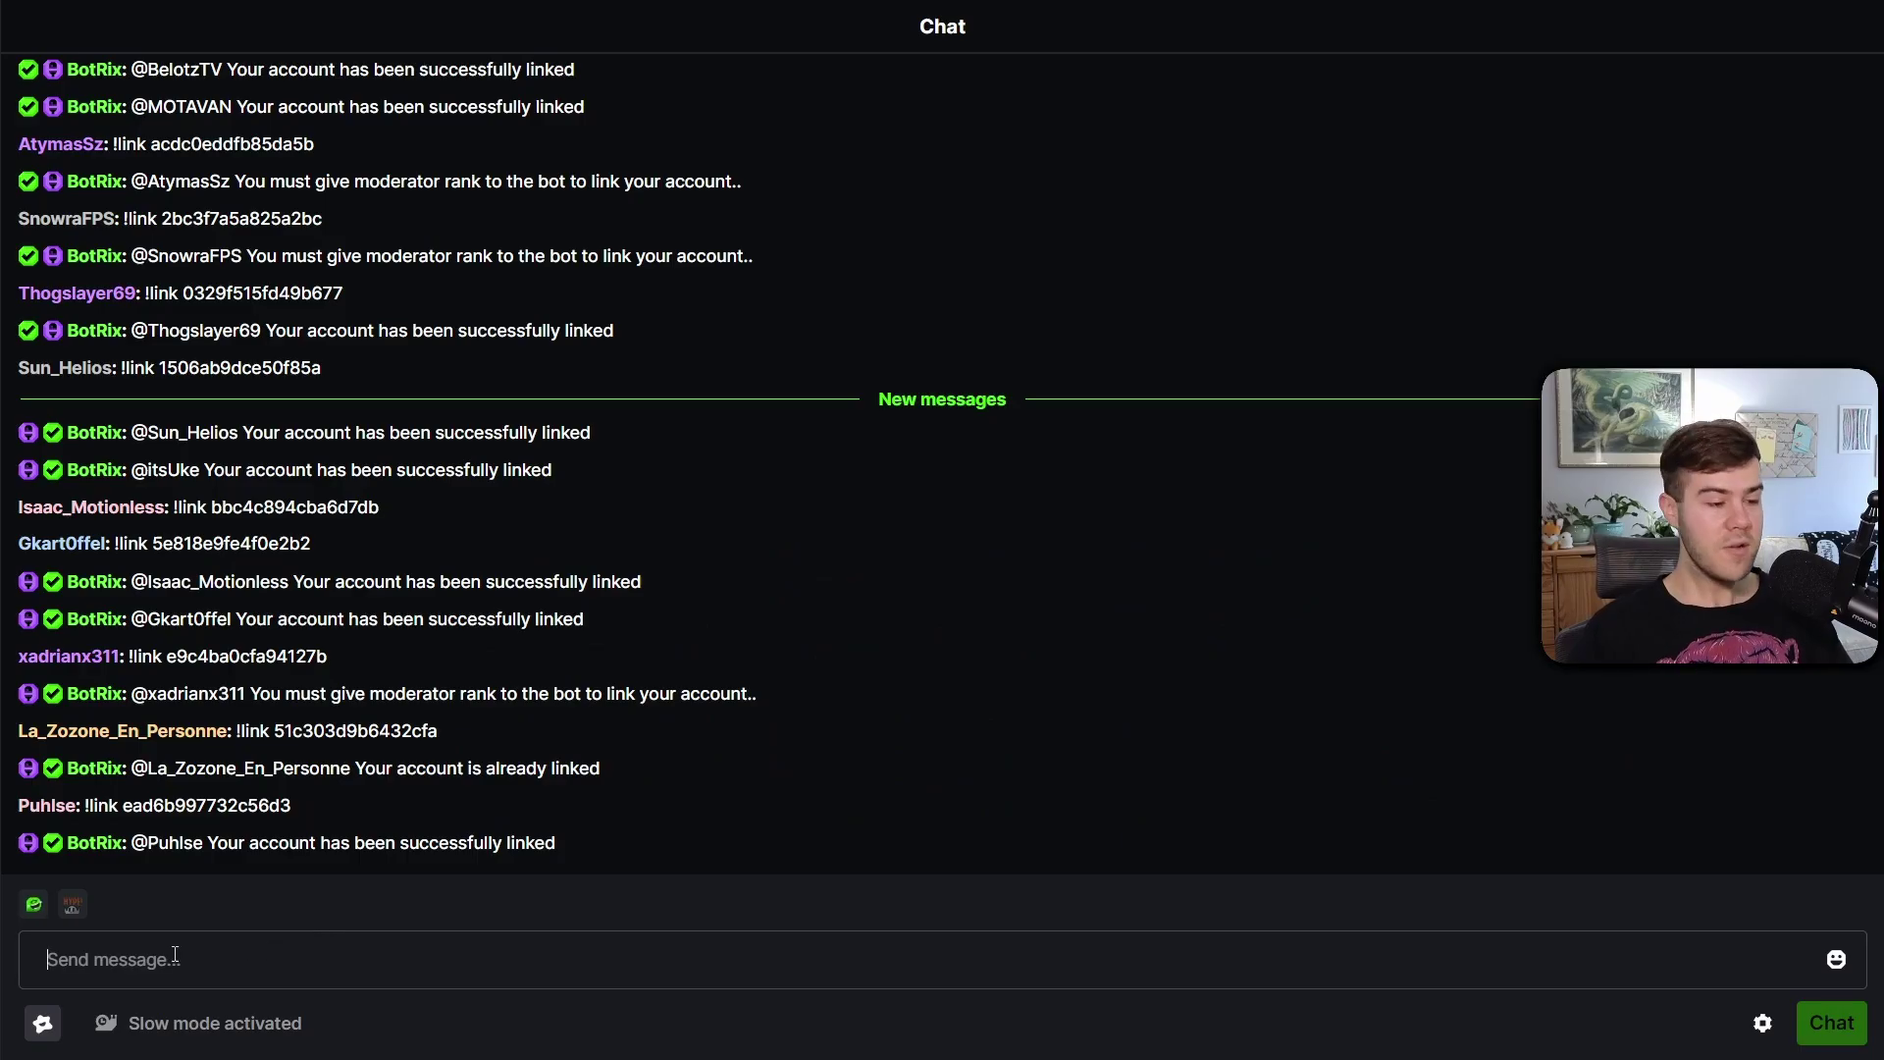
{"action": "right_click", "coordinate": [123, 961]}
{"action": "left_click", "coordinate": [231, 734]}
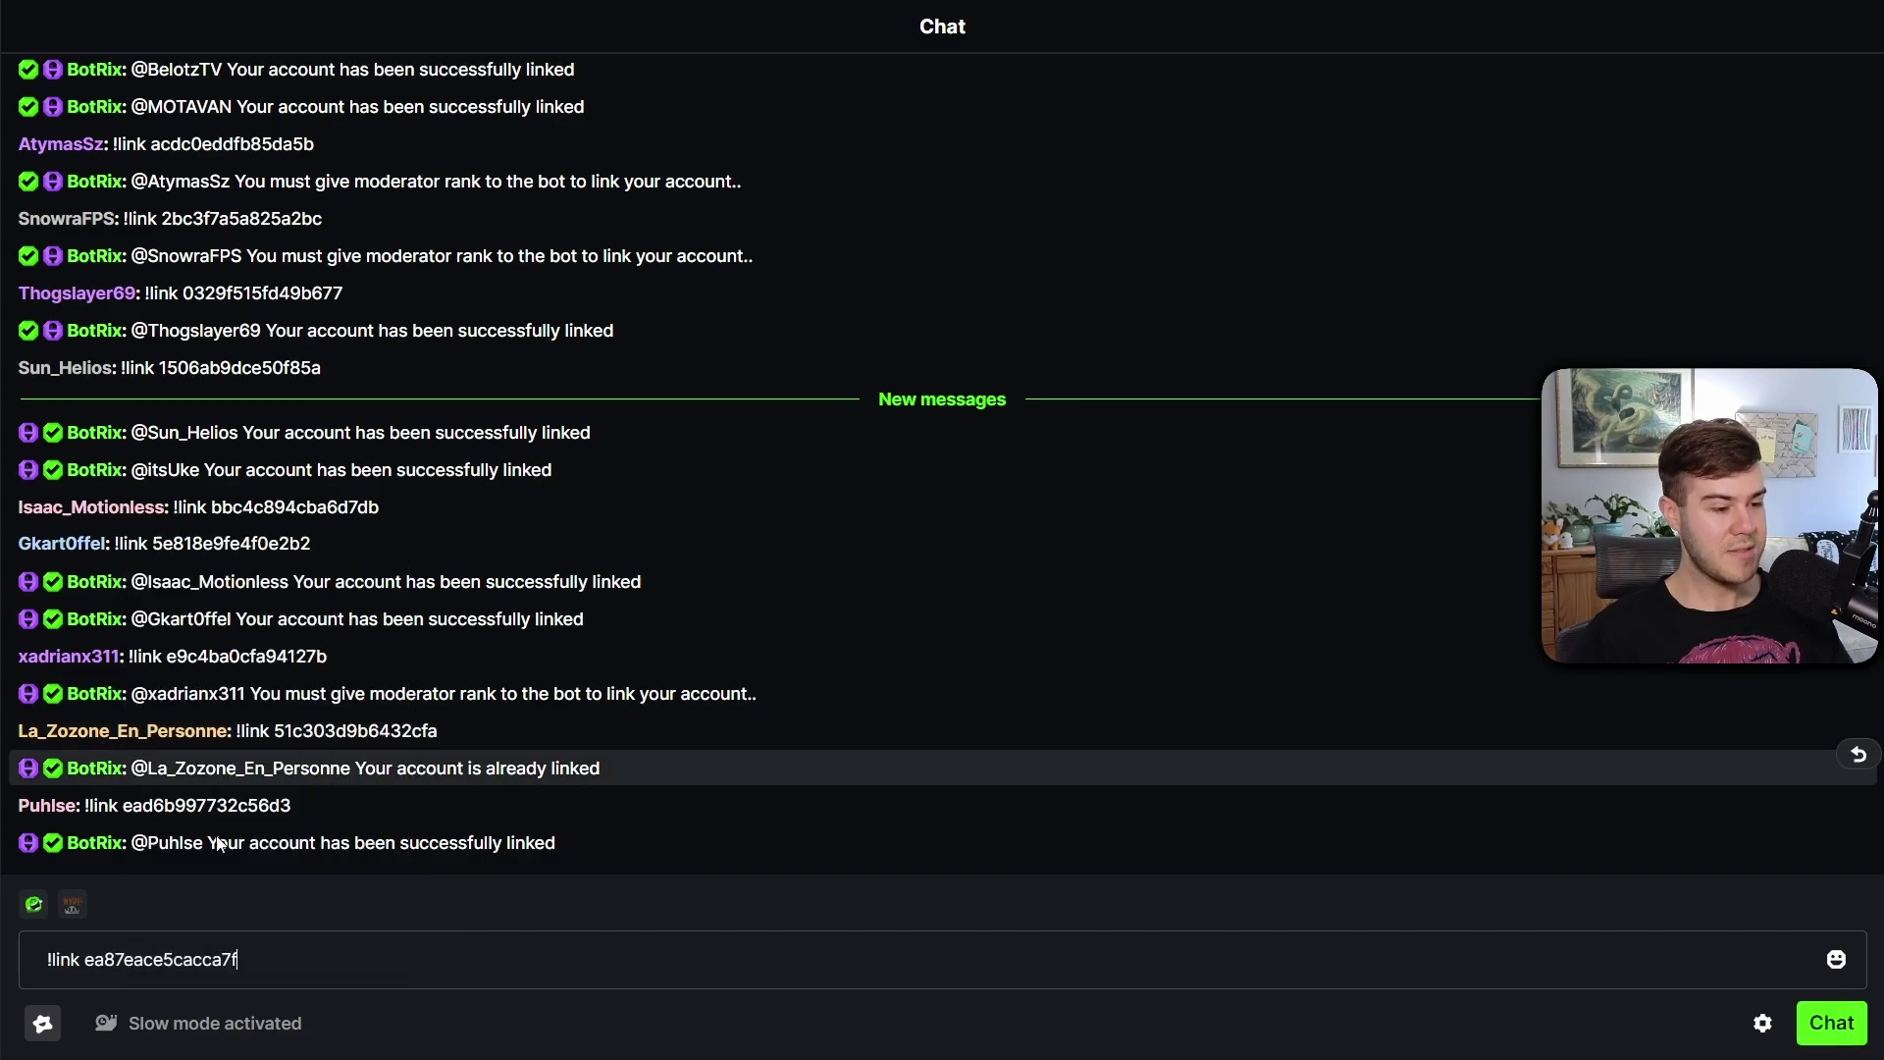
{"action": "left_click", "coordinate": [1845, 1027]}
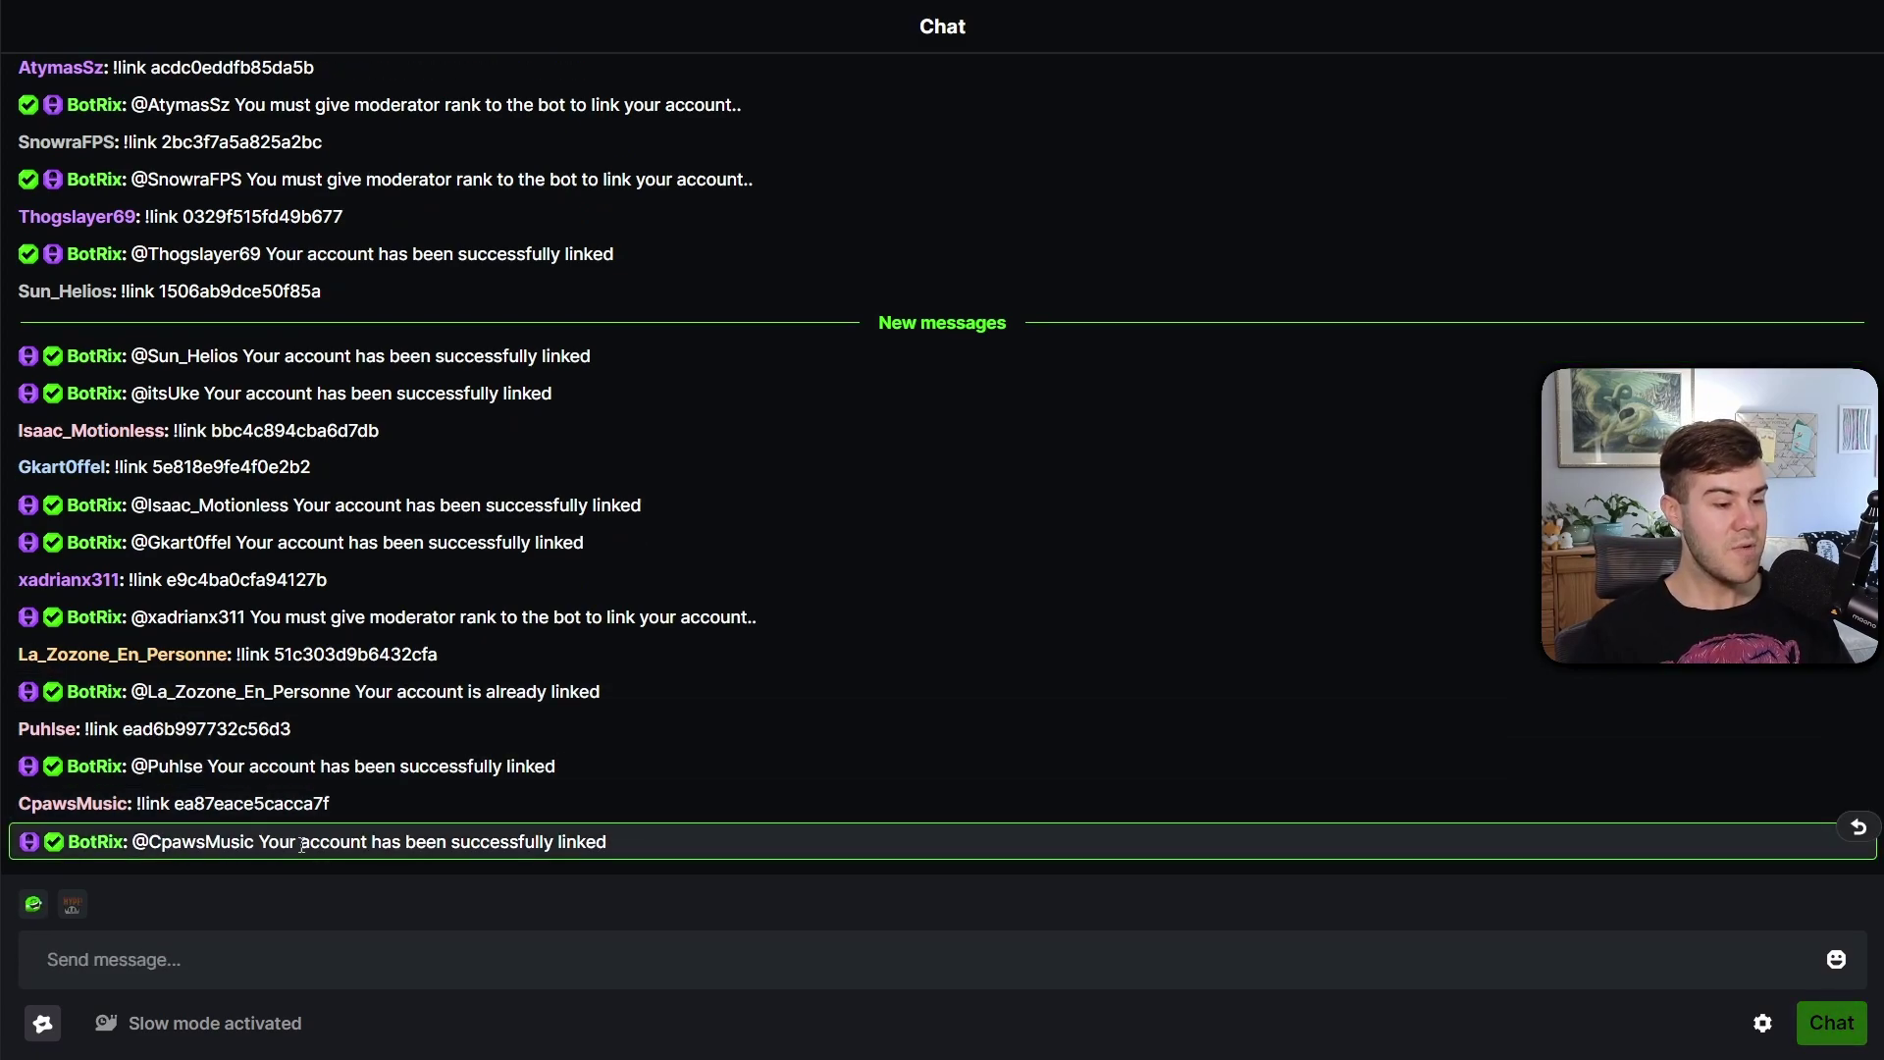
{"action": "left_click_drag", "start_coordinate": [302, 845], "coordinate": [532, 839]}
{"action": "left_click", "coordinate": [556, 833]}
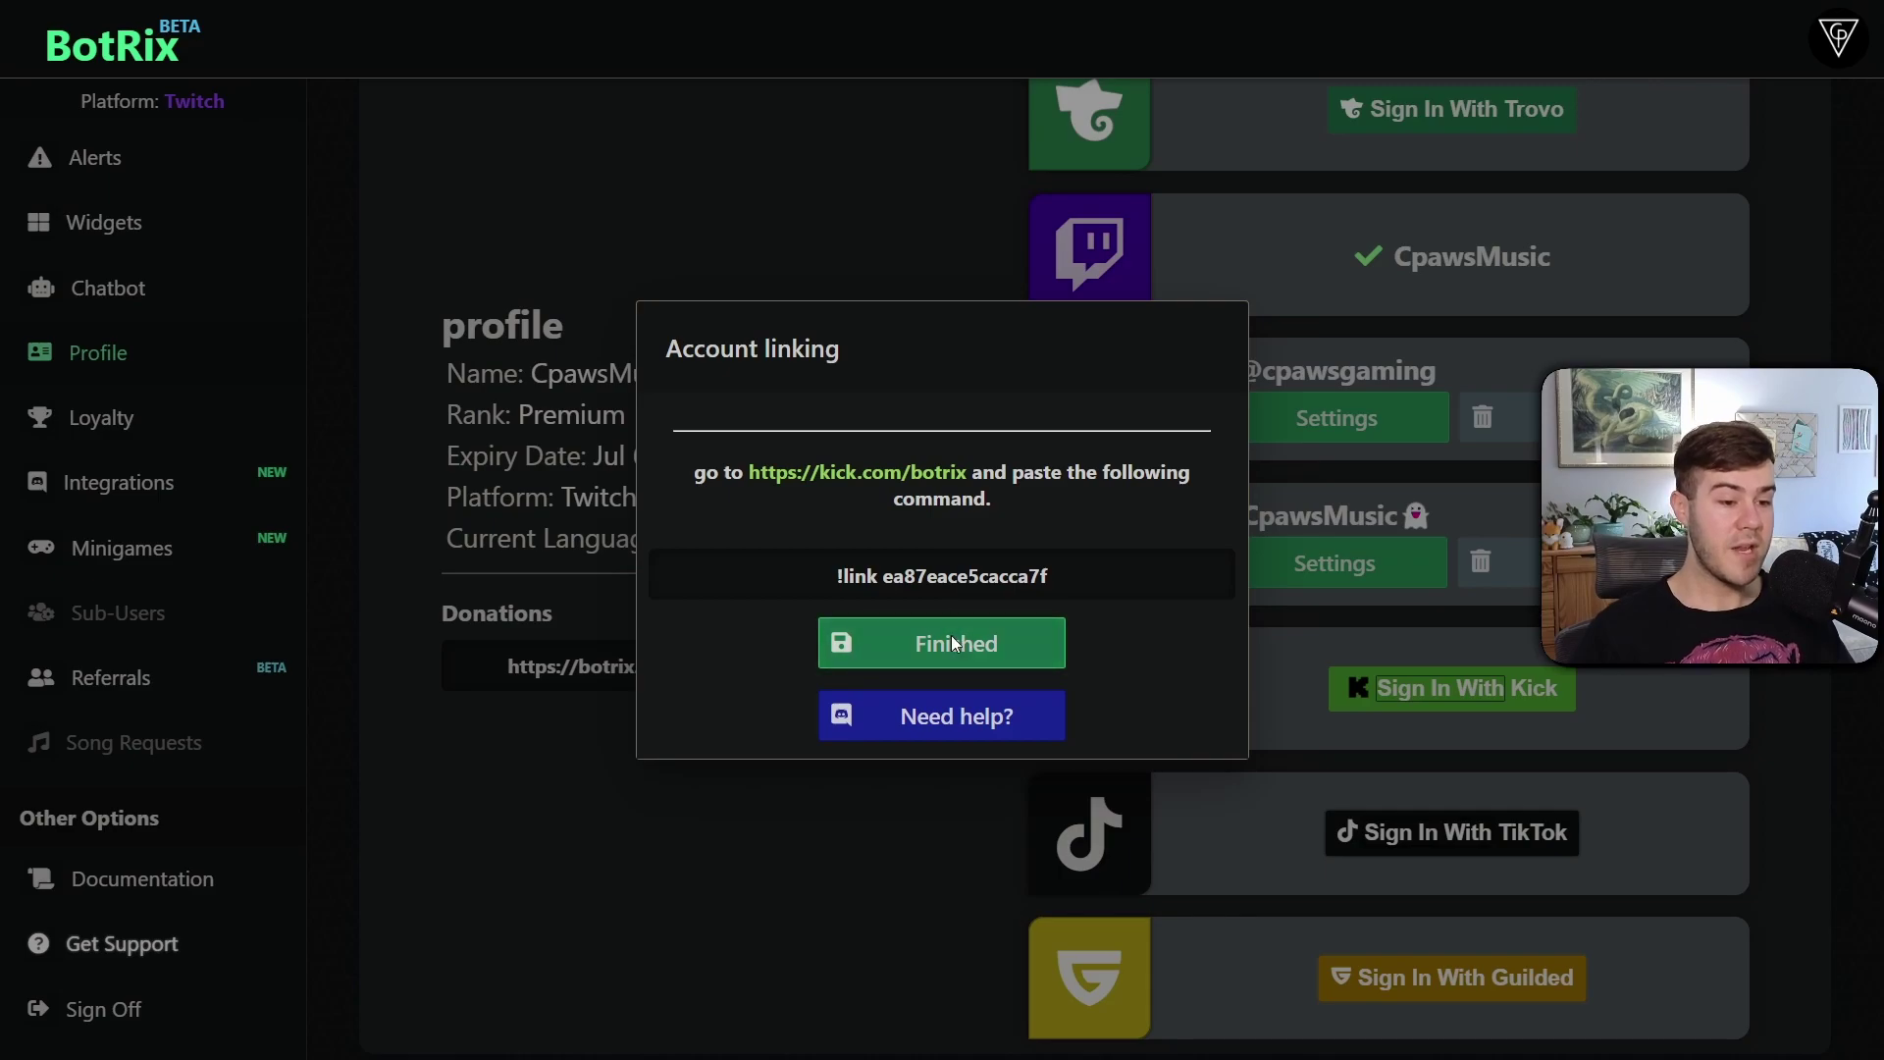
Confirm the Kick account link as finished in the Account linking dialog
{"action": "left_click", "coordinate": [948, 635]}
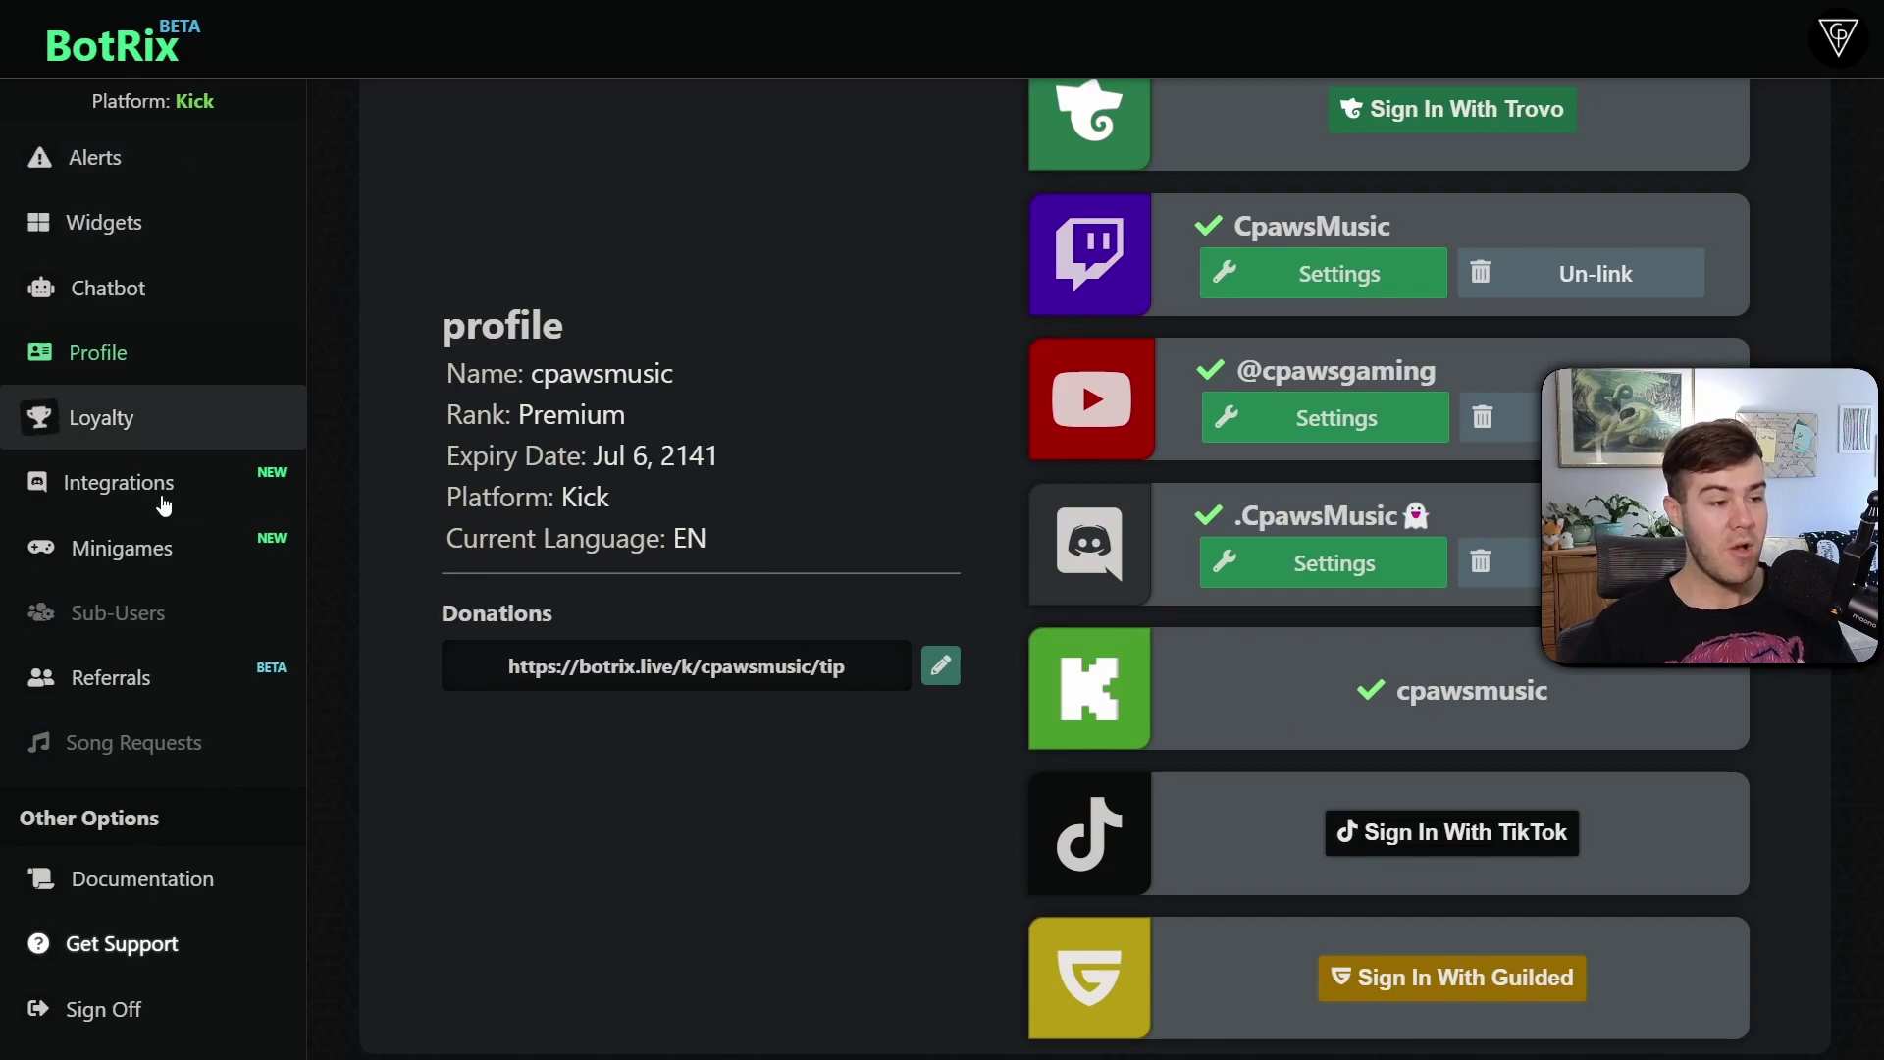
{"action": "scroll", "coordinate": [555, 639], "scroll_direction": "up", "scroll_amount": 3}
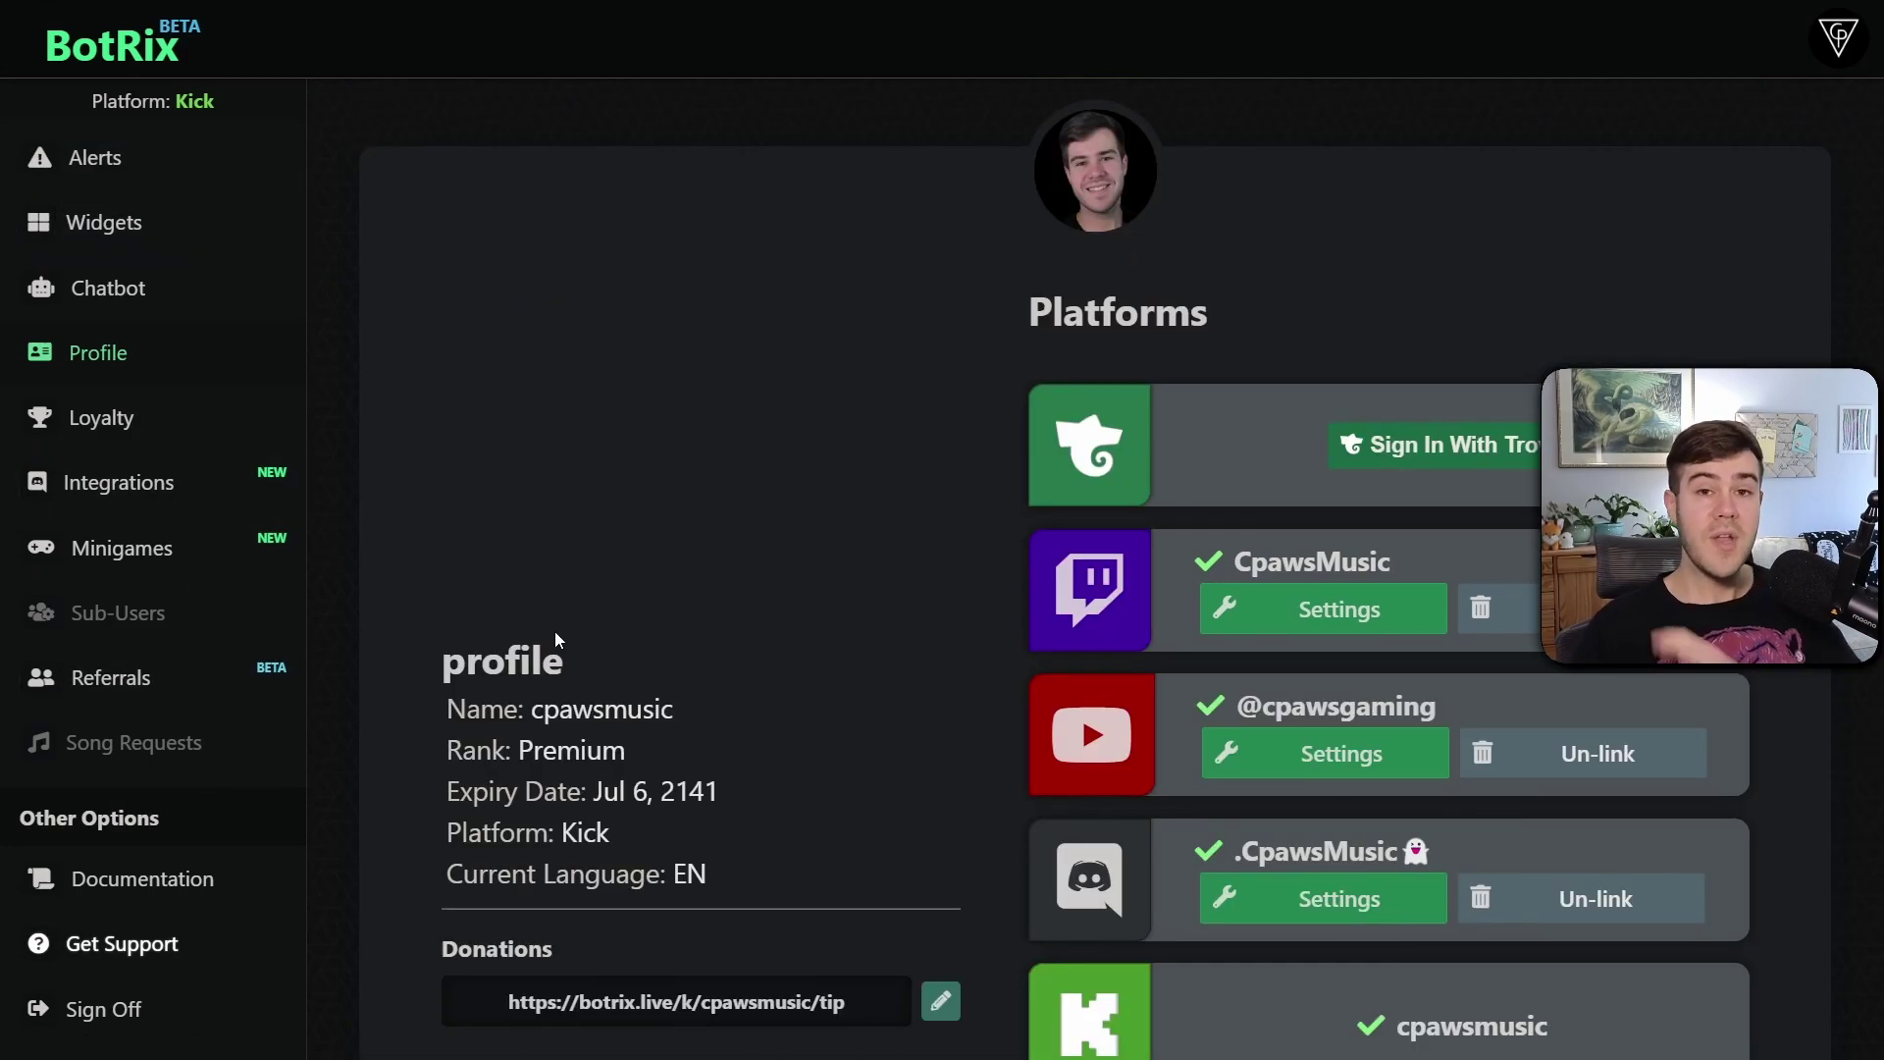
Browse the Widgets gallery and look over the Goal Followers widget settings
{"action": "left_click", "coordinate": [134, 228]}
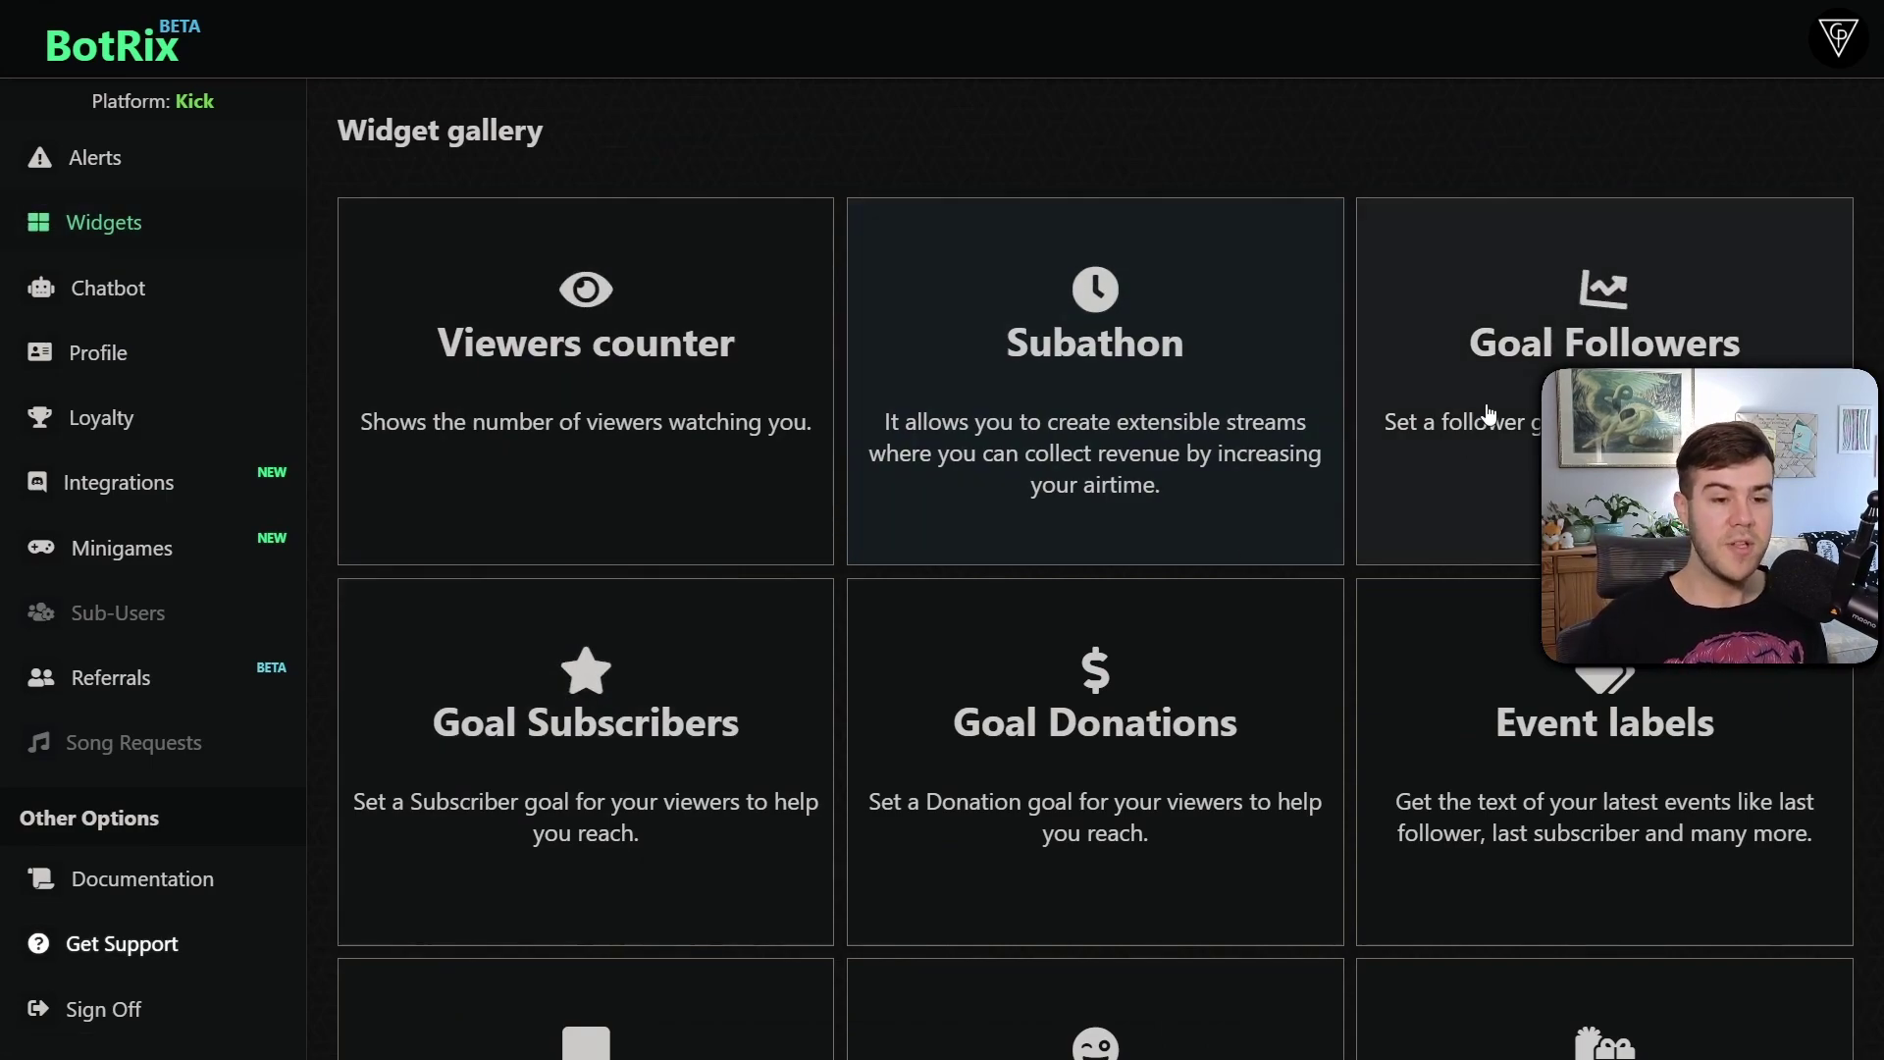
{"action": "left_click", "coordinate": [1494, 391]}
{"action": "scroll", "coordinate": [1064, 698], "scroll_direction": "down", "scroll_amount": 1}
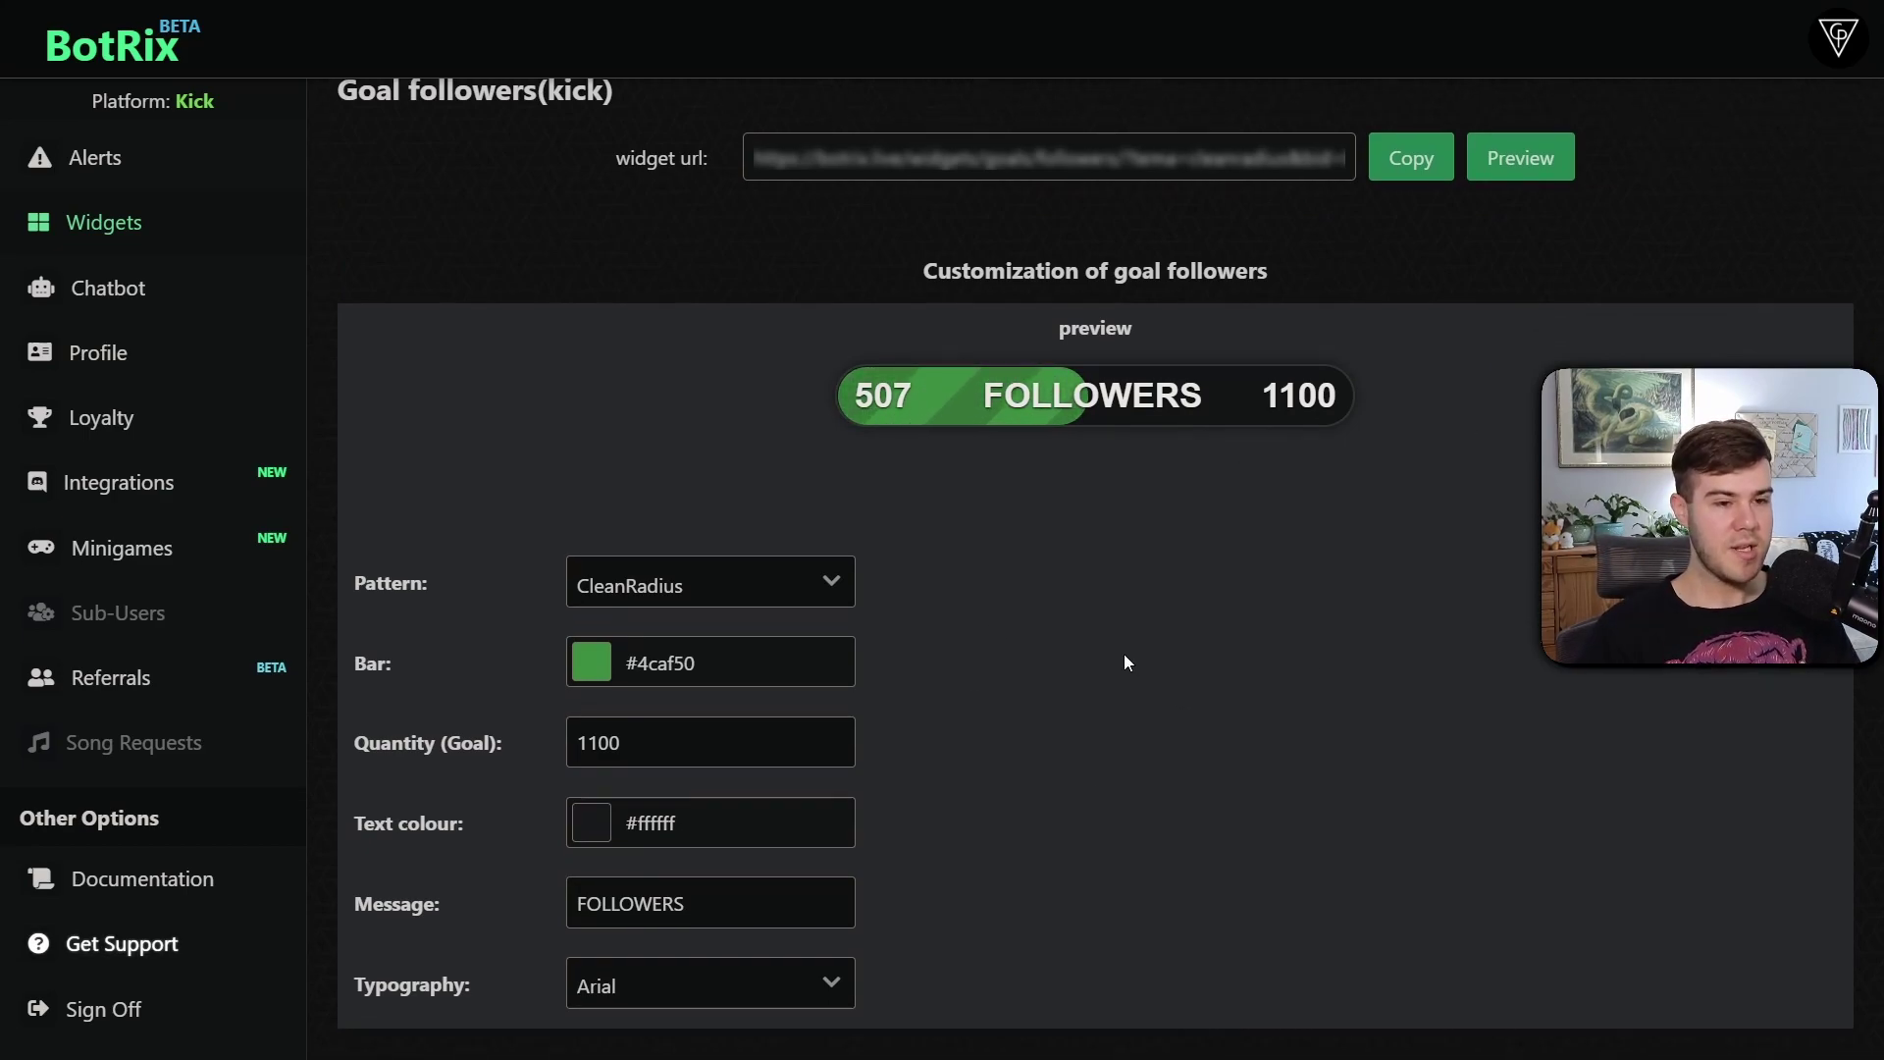
{"action": "key", "text": "alt+Left"}
Open the Goal Subscribers widget and set its goal mode to total subscribers
{"action": "left_click", "coordinate": [620, 773]}
{"action": "scroll", "coordinate": [1164, 667], "scroll_direction": "down", "scroll_amount": 4}
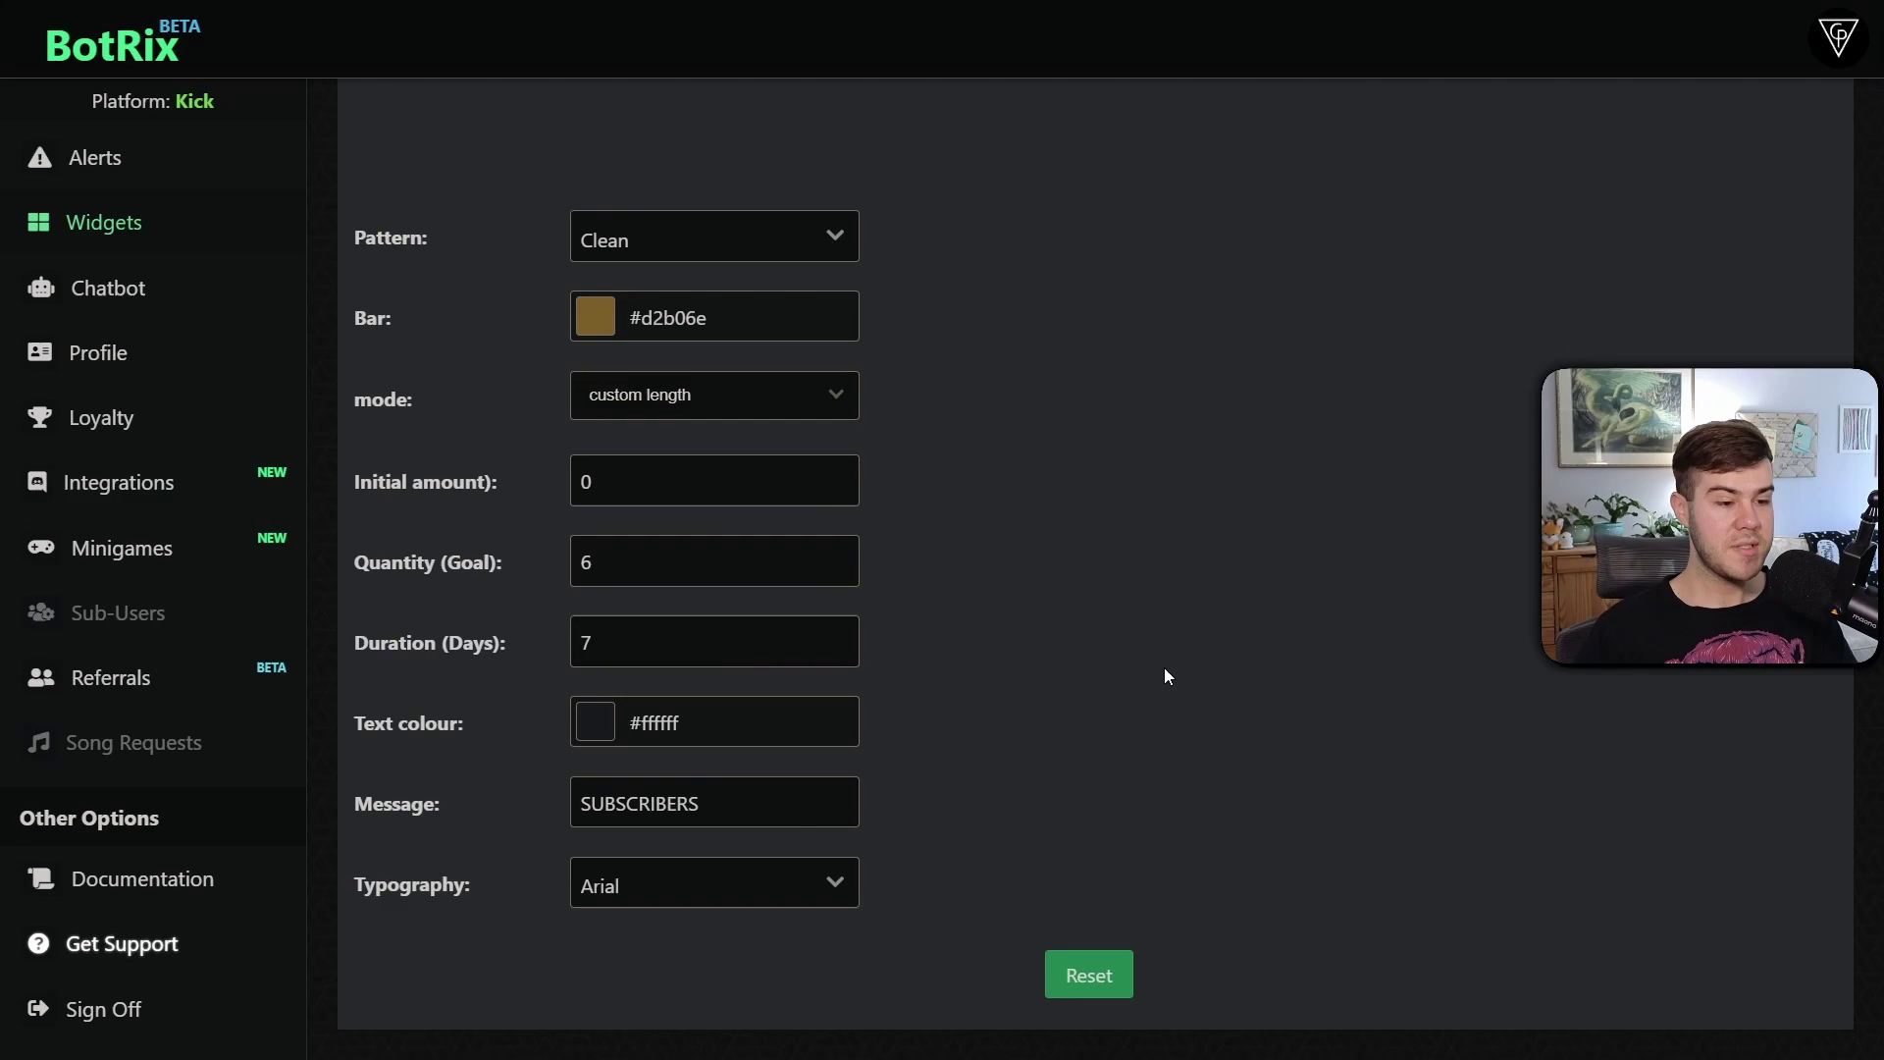
{"action": "scroll", "coordinate": [1103, 702], "scroll_direction": "up", "scroll_amount": 4}
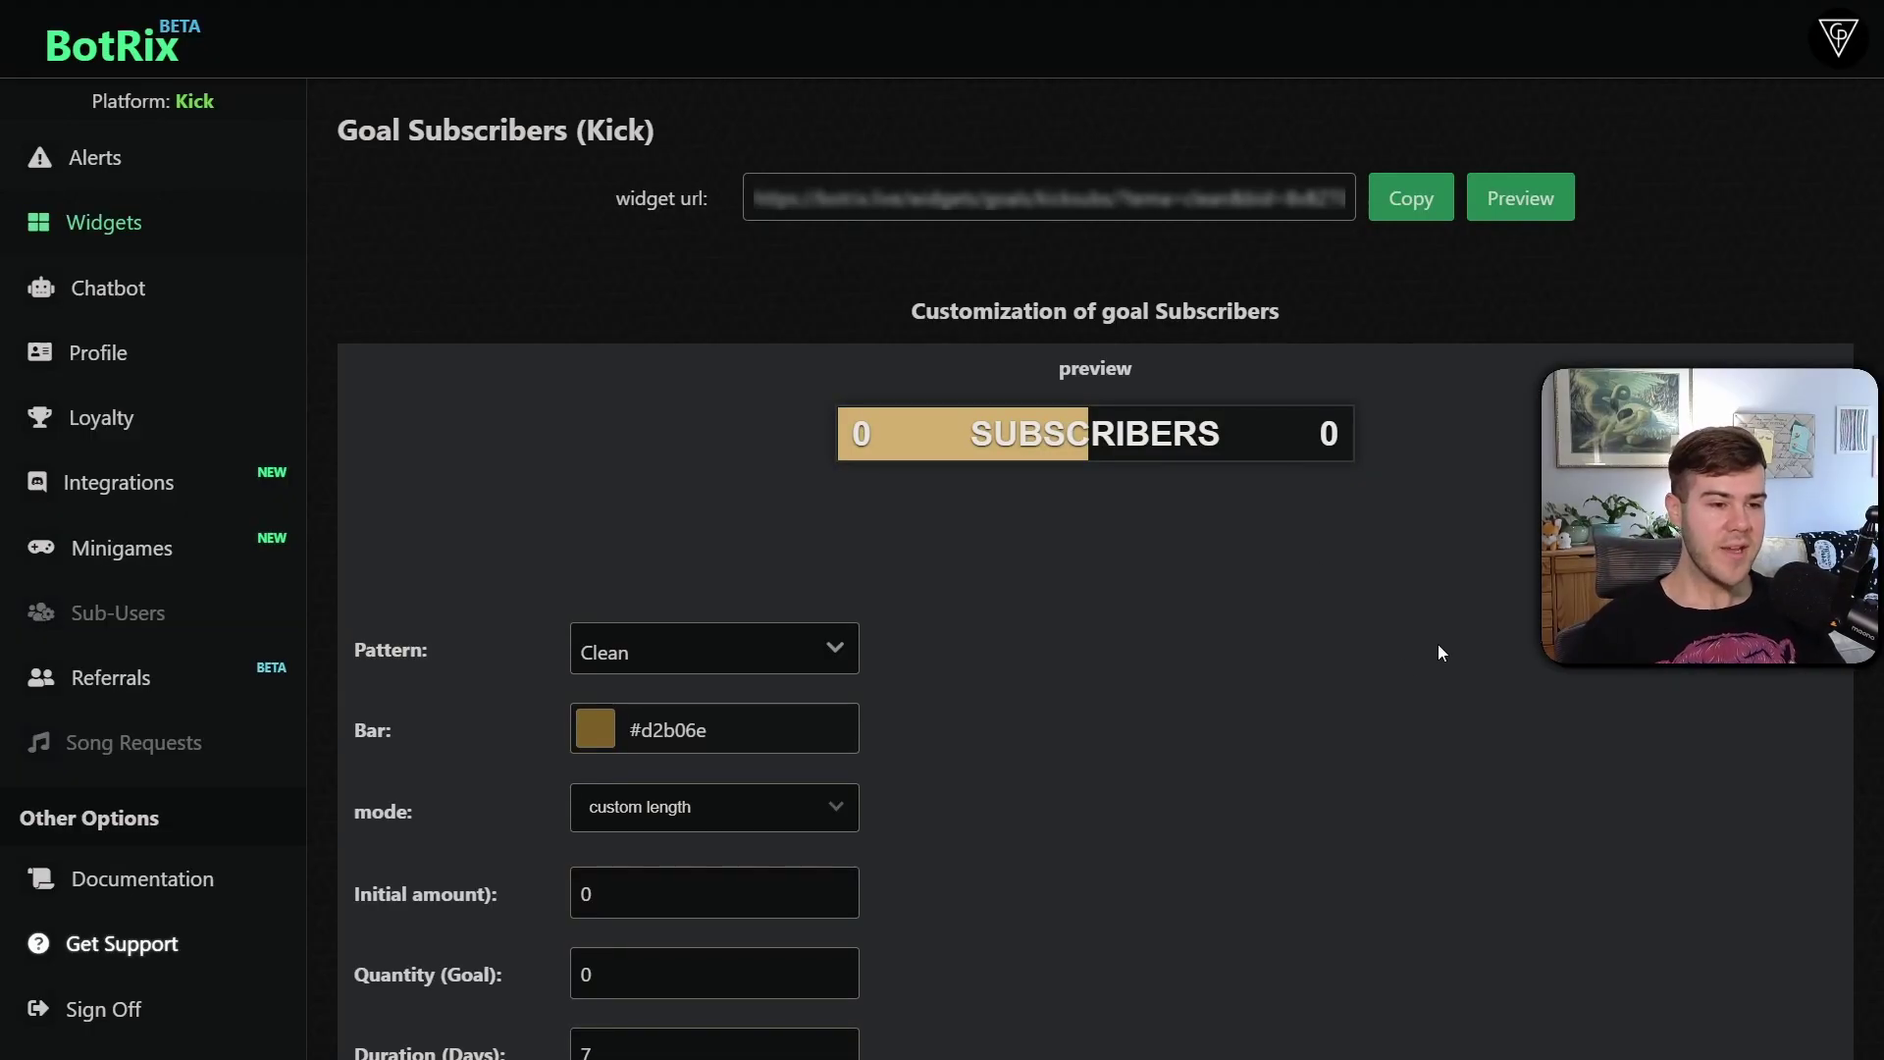
{"action": "scroll", "coordinate": [1052, 604], "scroll_direction": "down", "scroll_amount": 1}
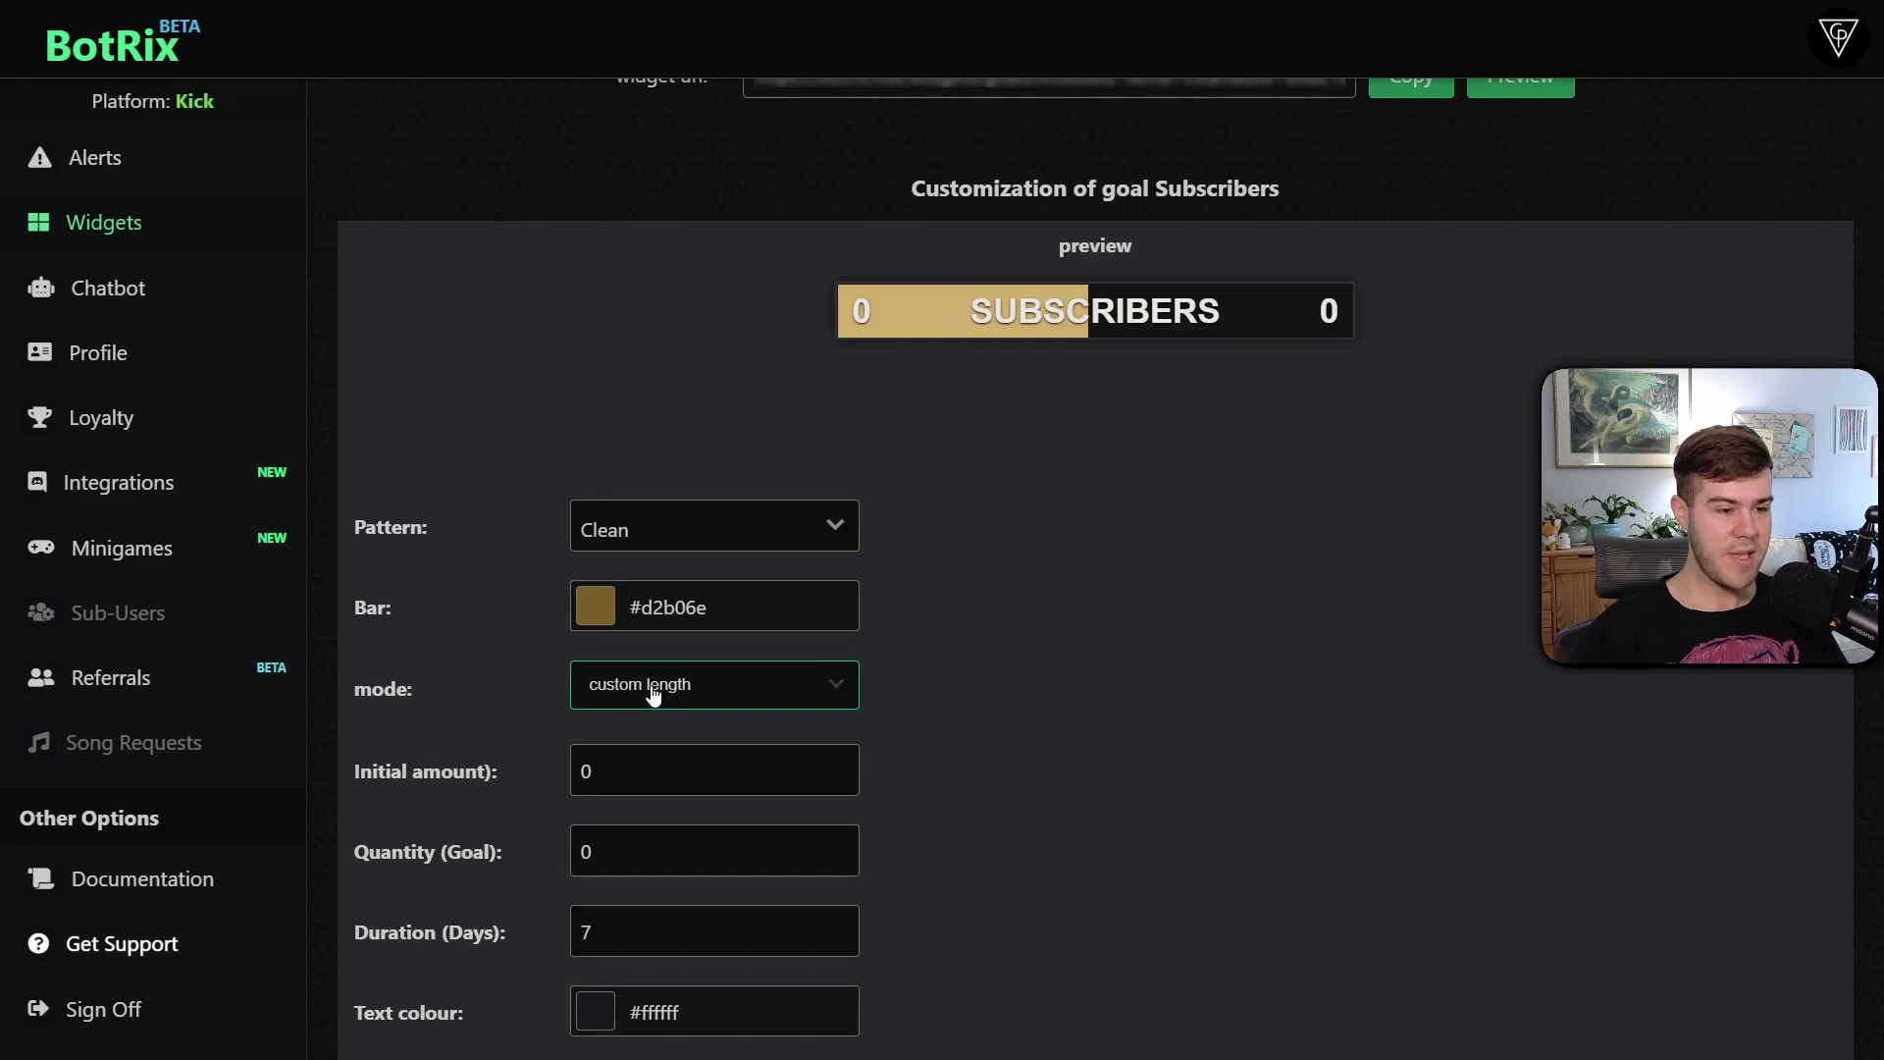
{"action": "left_click", "coordinate": [728, 695]}
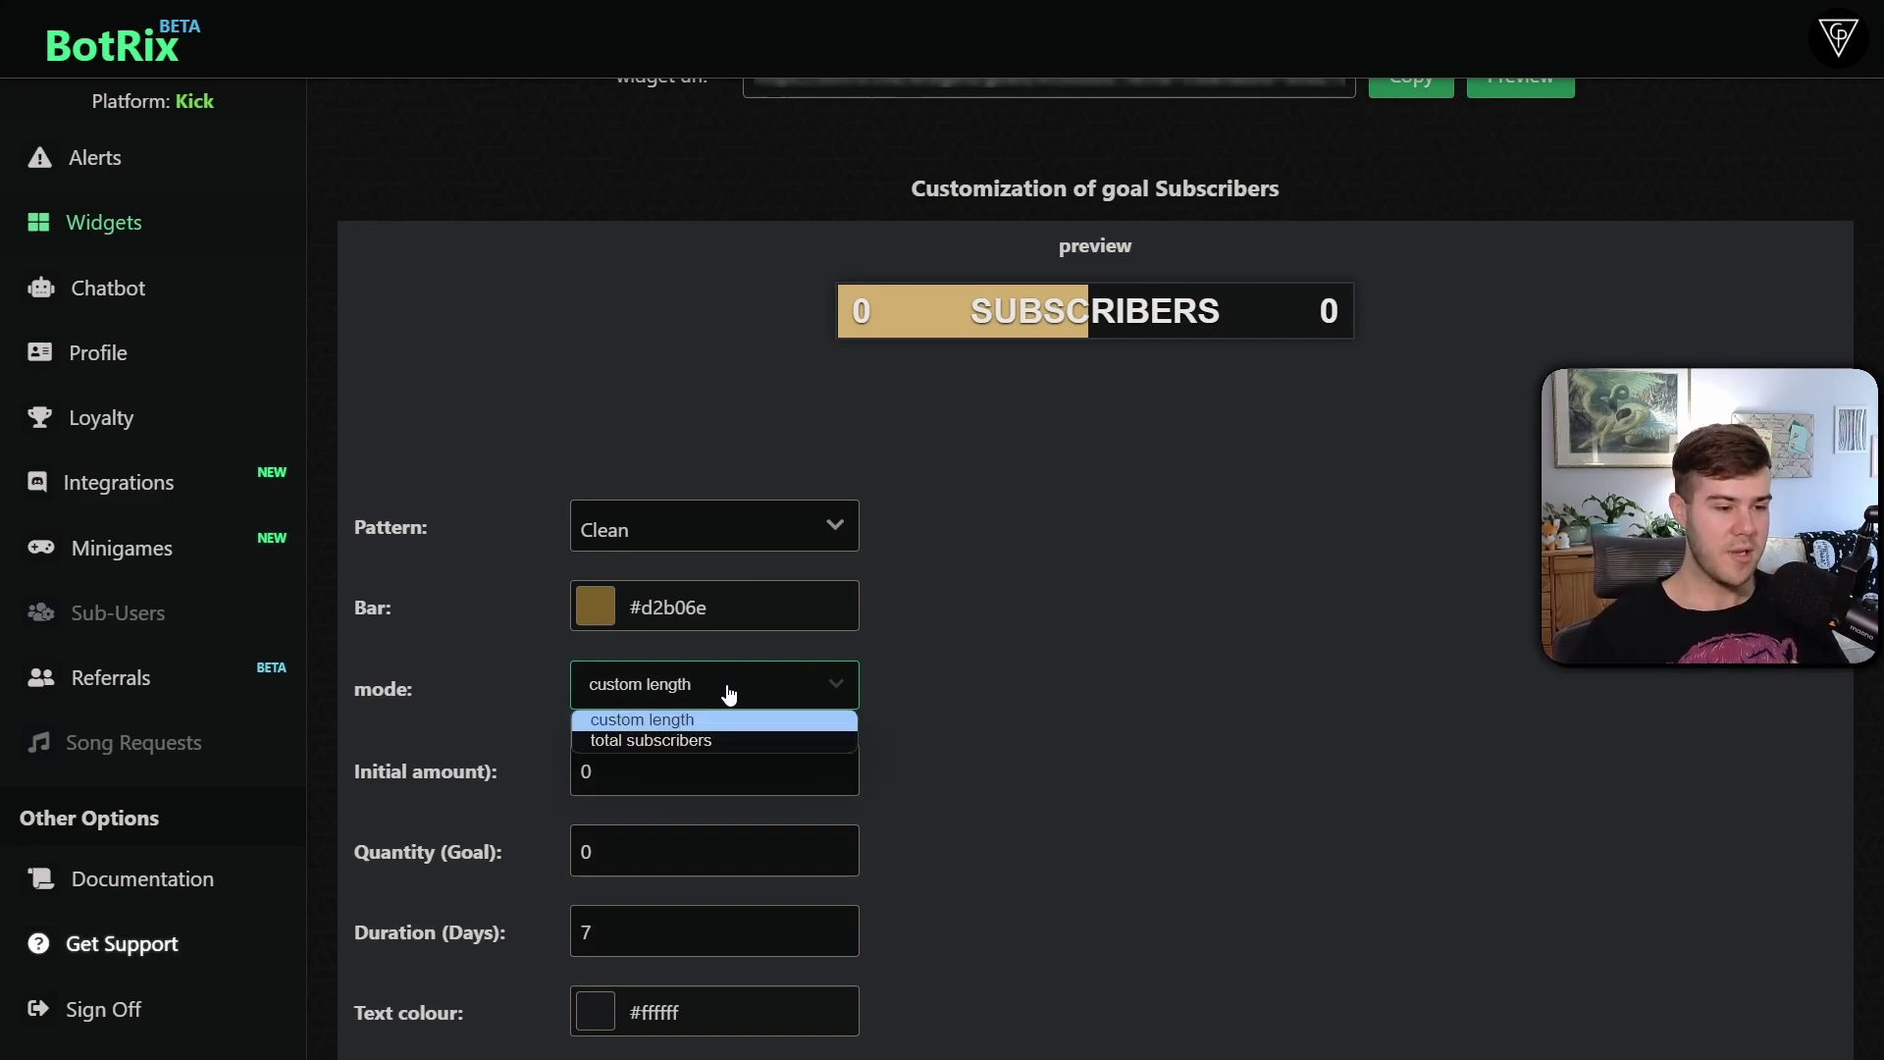
{"action": "left_click", "coordinate": [628, 741]}
{"action": "scroll", "coordinate": [1066, 723], "scroll_direction": "up", "scroll_amount": 1}
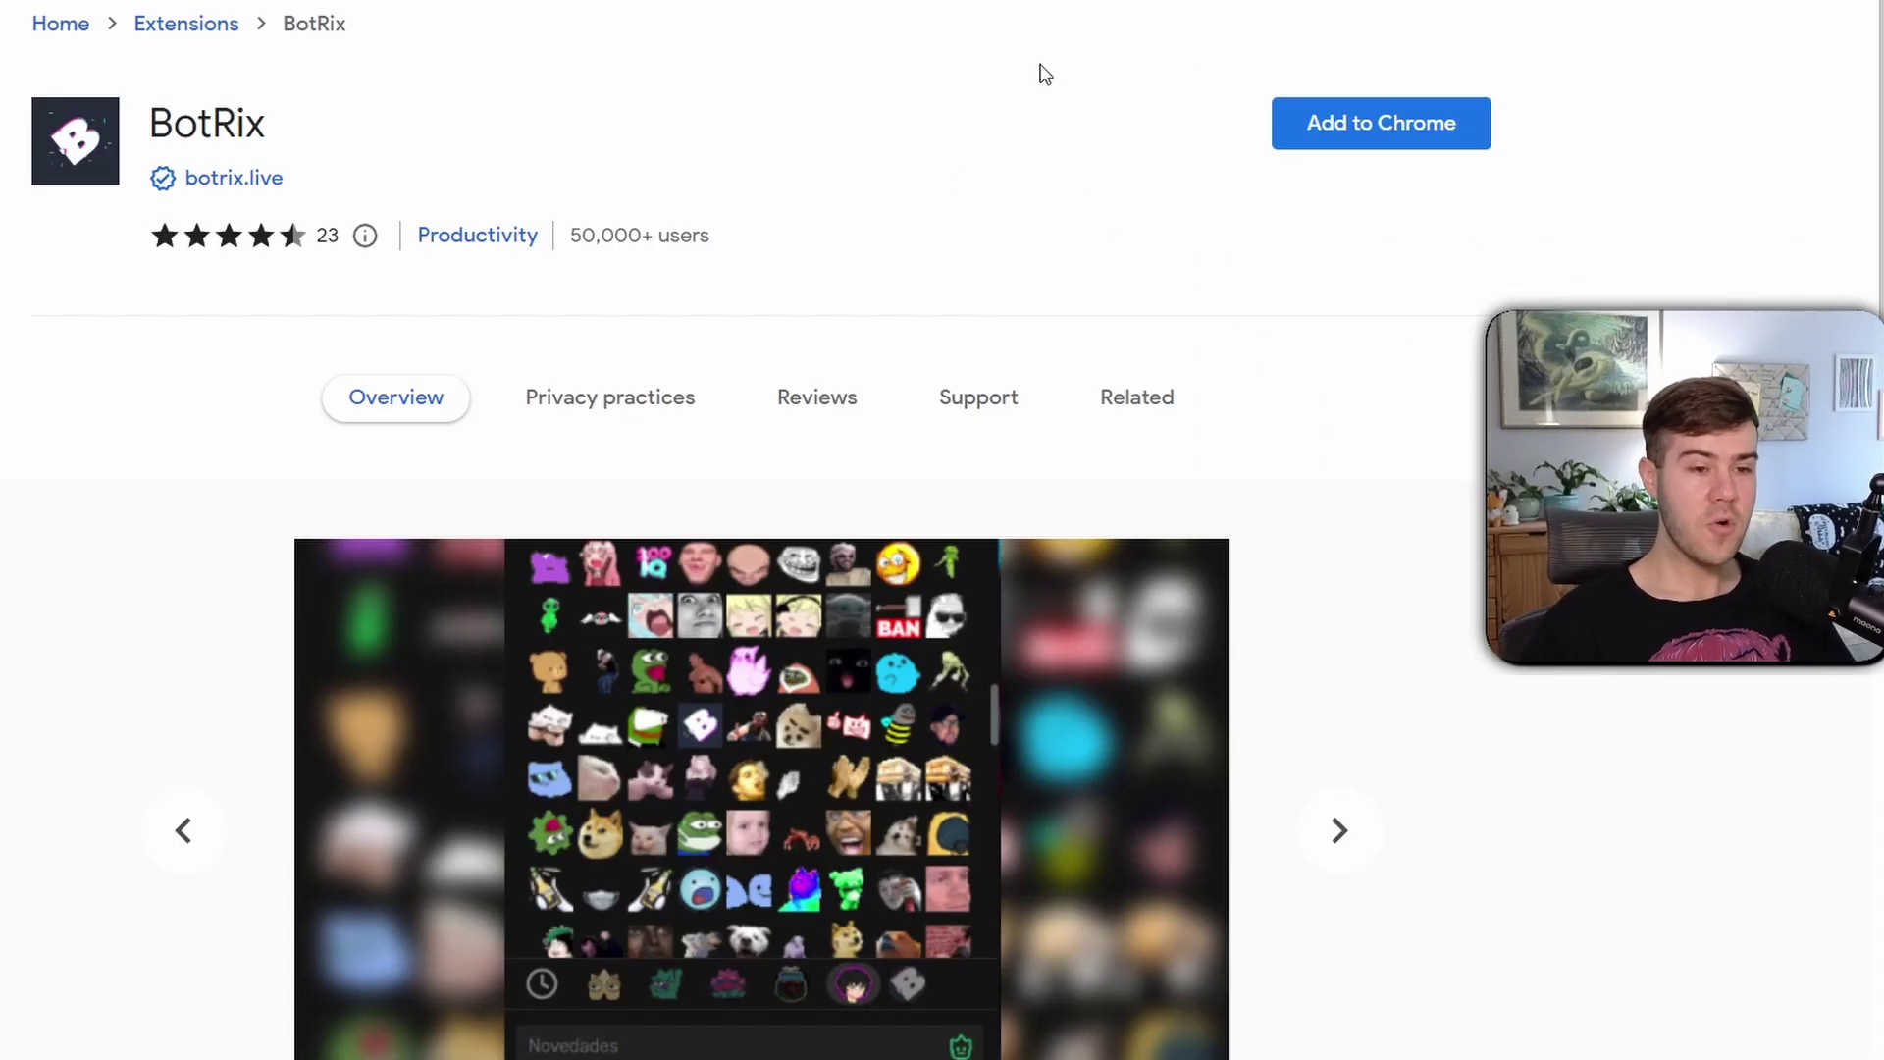
Add the BotRix extension to Chrome and accept the permission prompt
{"action": "left_click", "coordinate": [1395, 149]}
{"action": "left_click", "coordinate": [834, 149]}
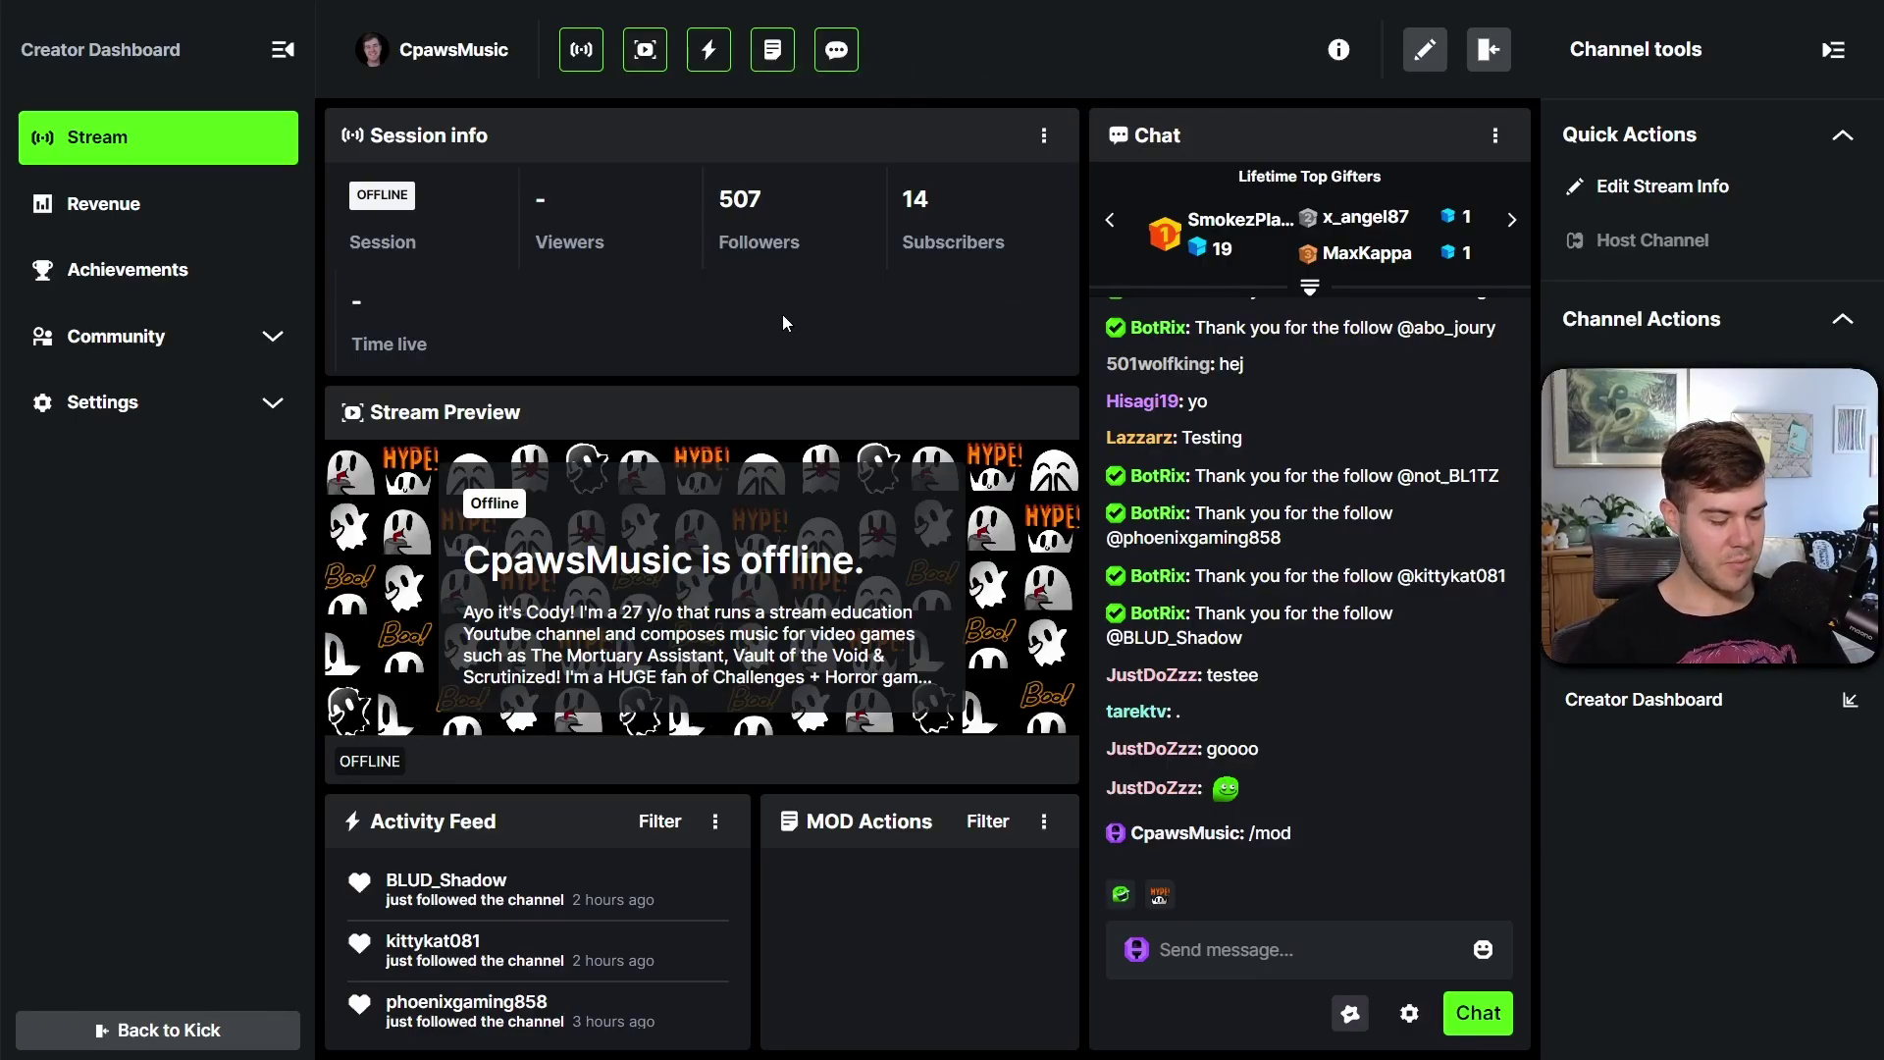
Reload the Creator Dashboard, hide Stream Preview, and highlight the 'Alerts connected to BotRix' message
{"action": "key", "text": "F5"}
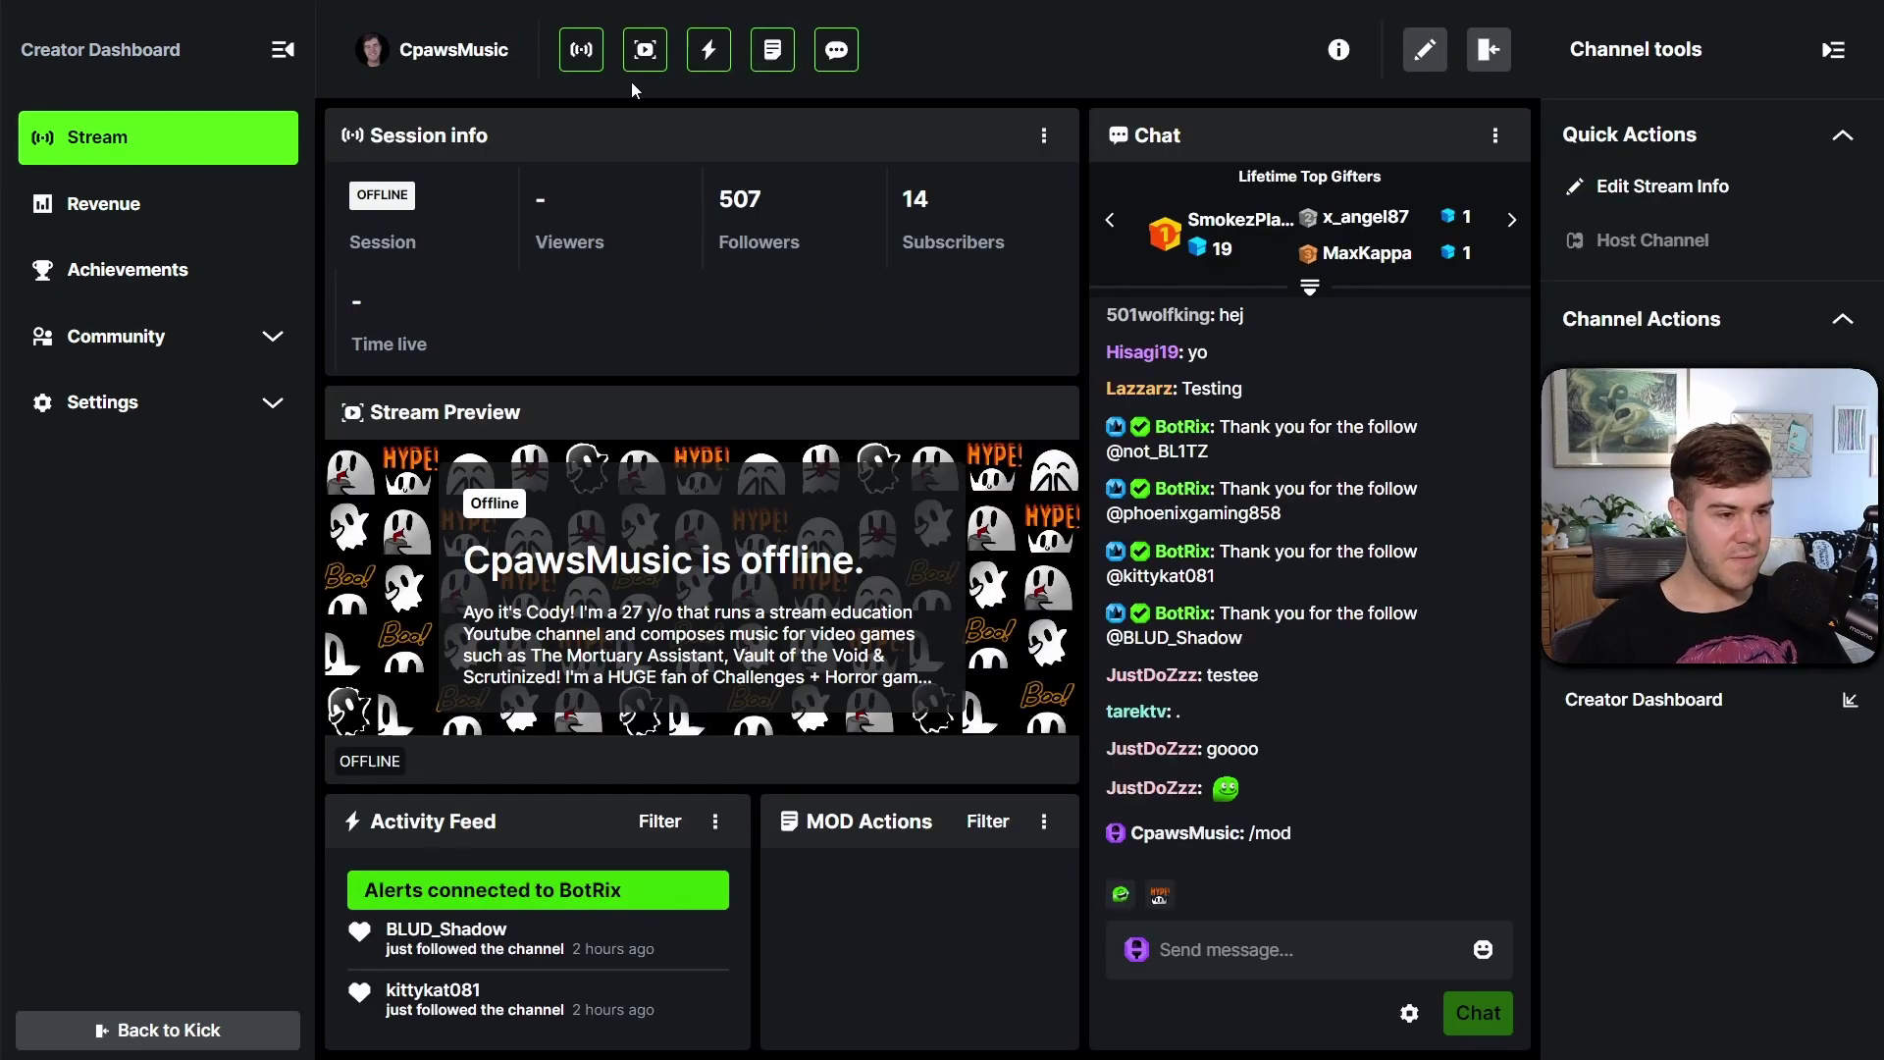
{"action": "left_click", "coordinate": [645, 54]}
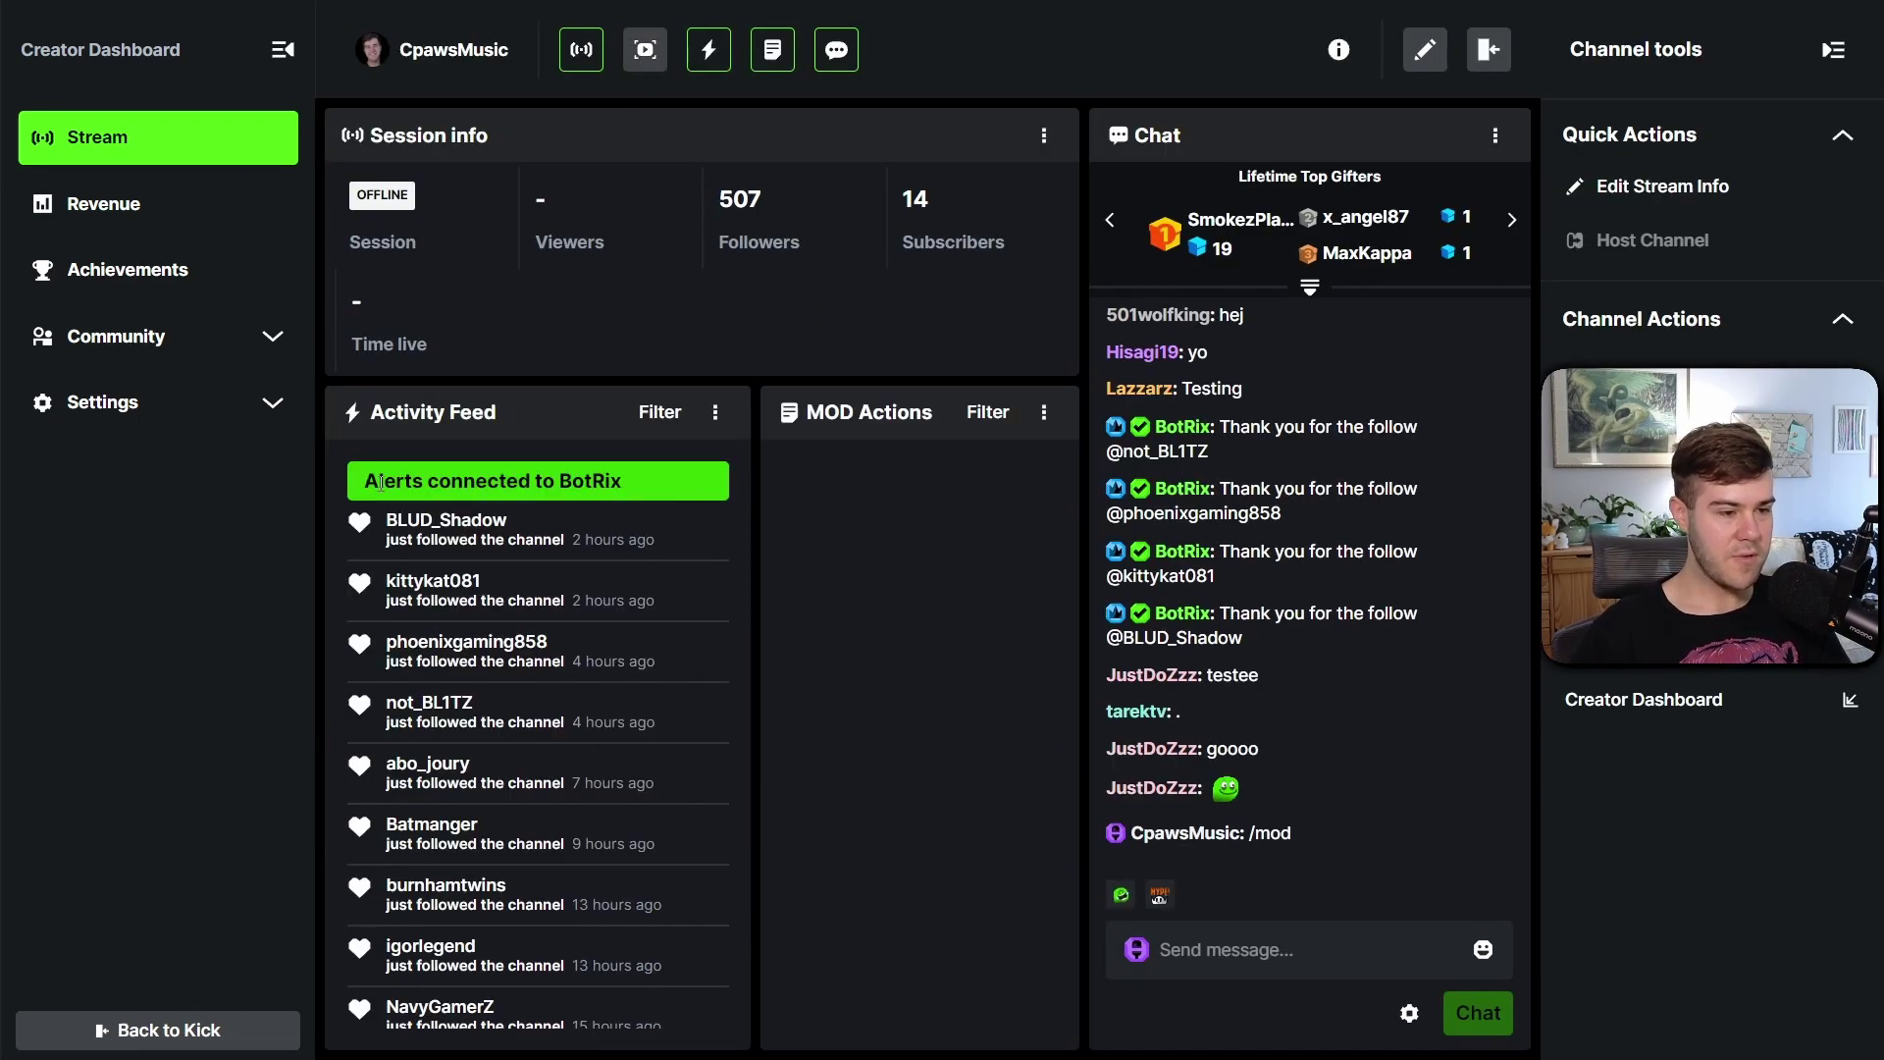
{"action": "left_click_drag", "start_coordinate": [367, 484], "coordinate": [597, 480]}
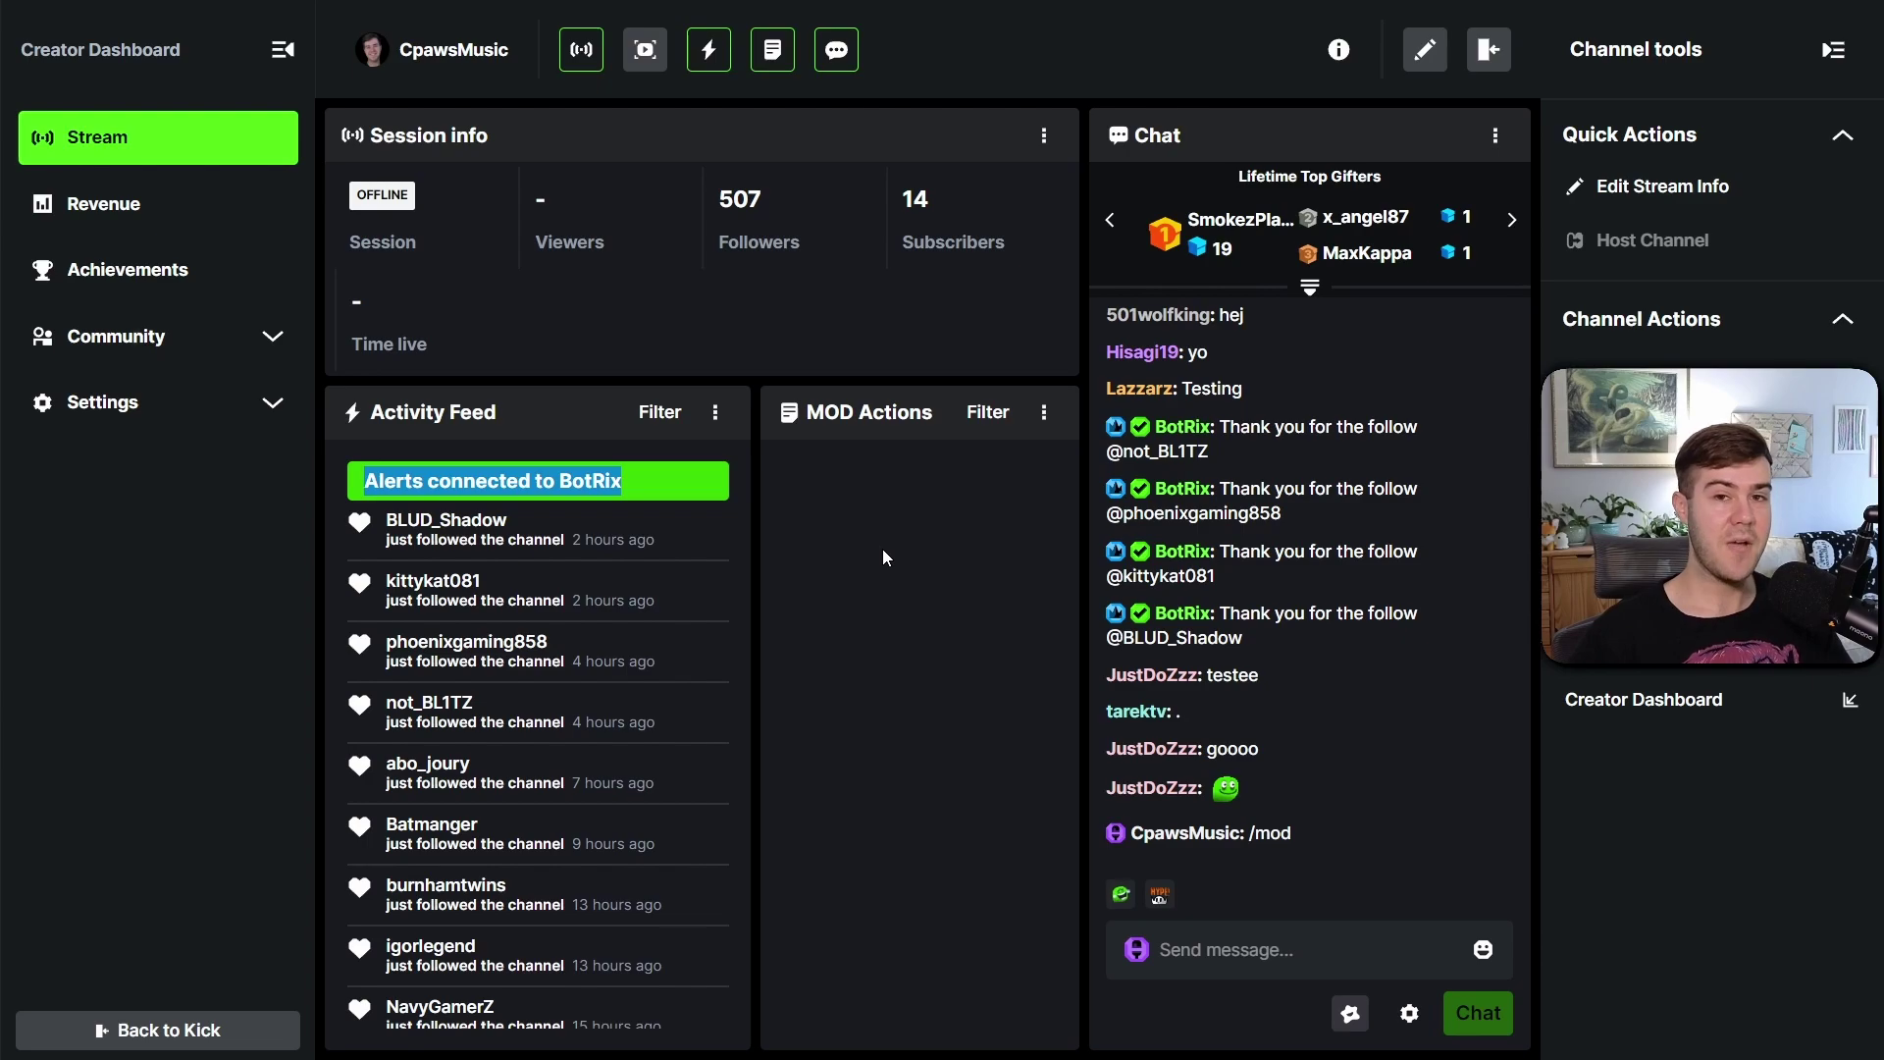
{"action": "left_click", "coordinate": [374, 473]}
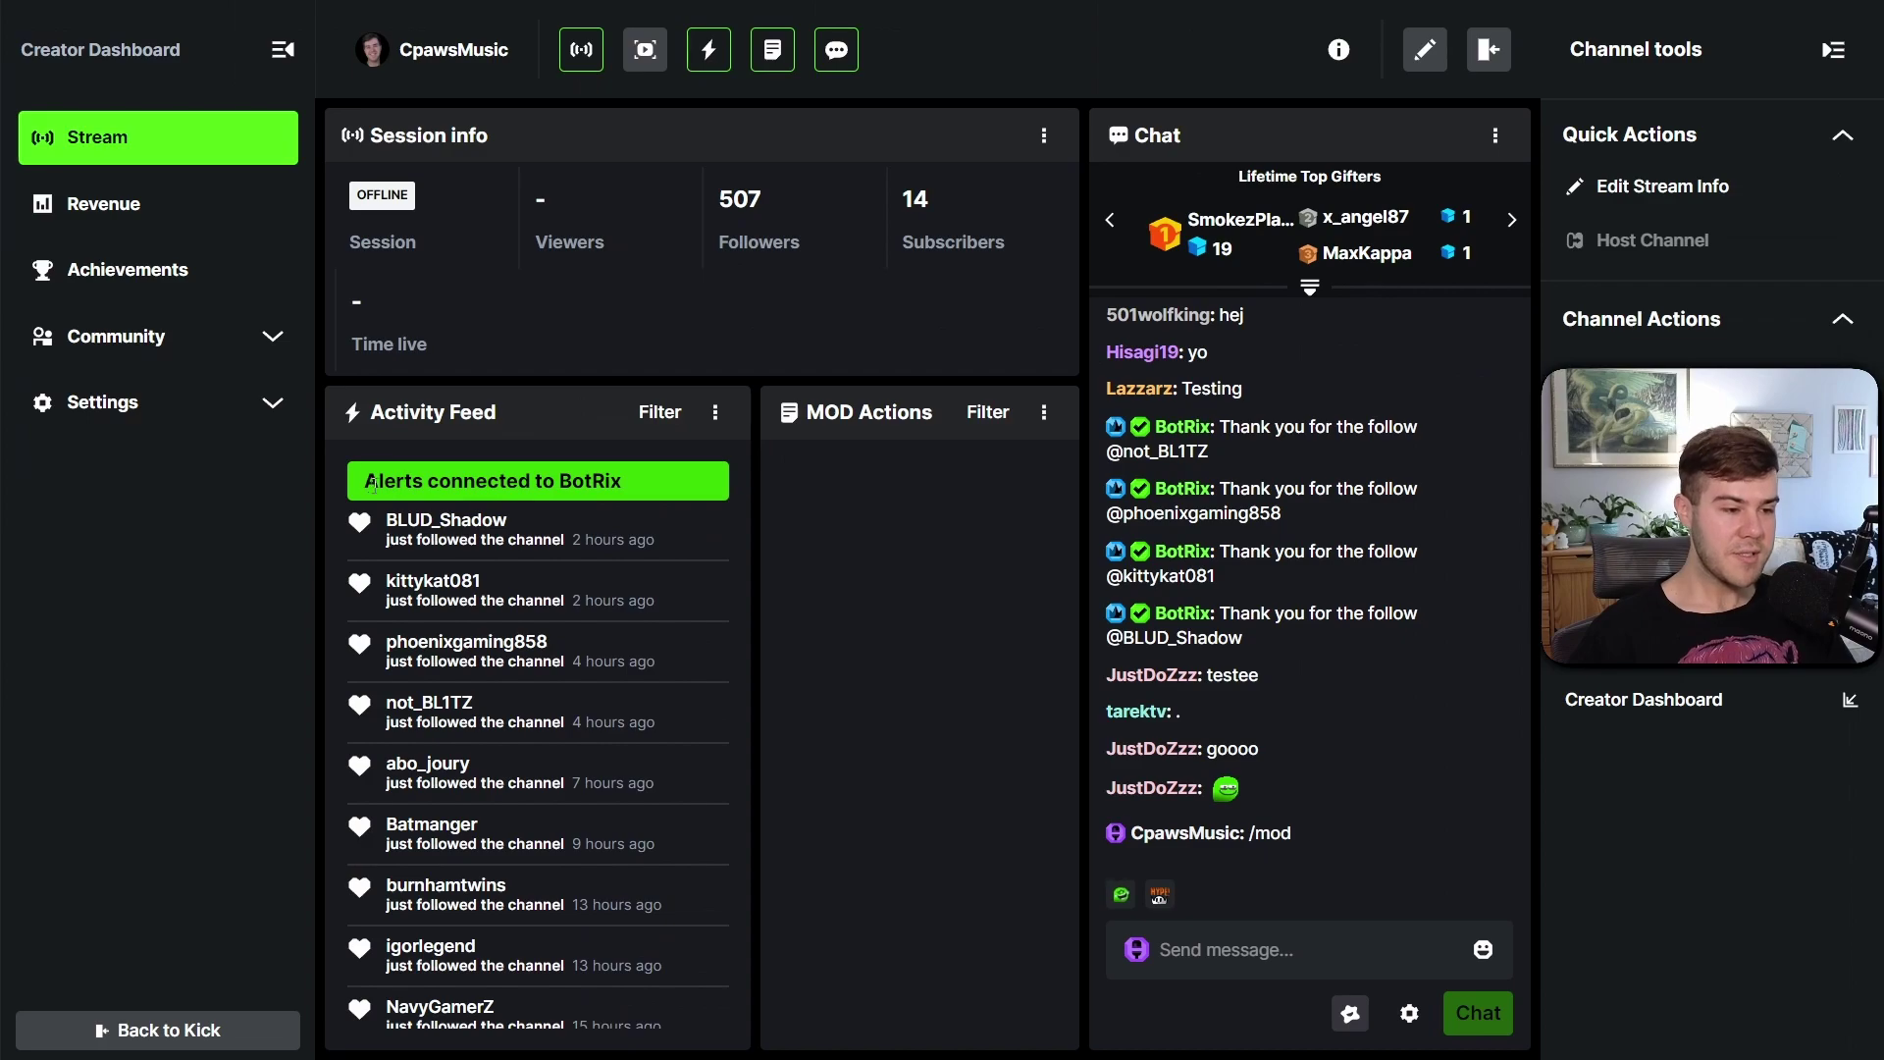
{"action": "left_click_drag", "start_coordinate": [374, 485], "coordinate": [648, 506]}
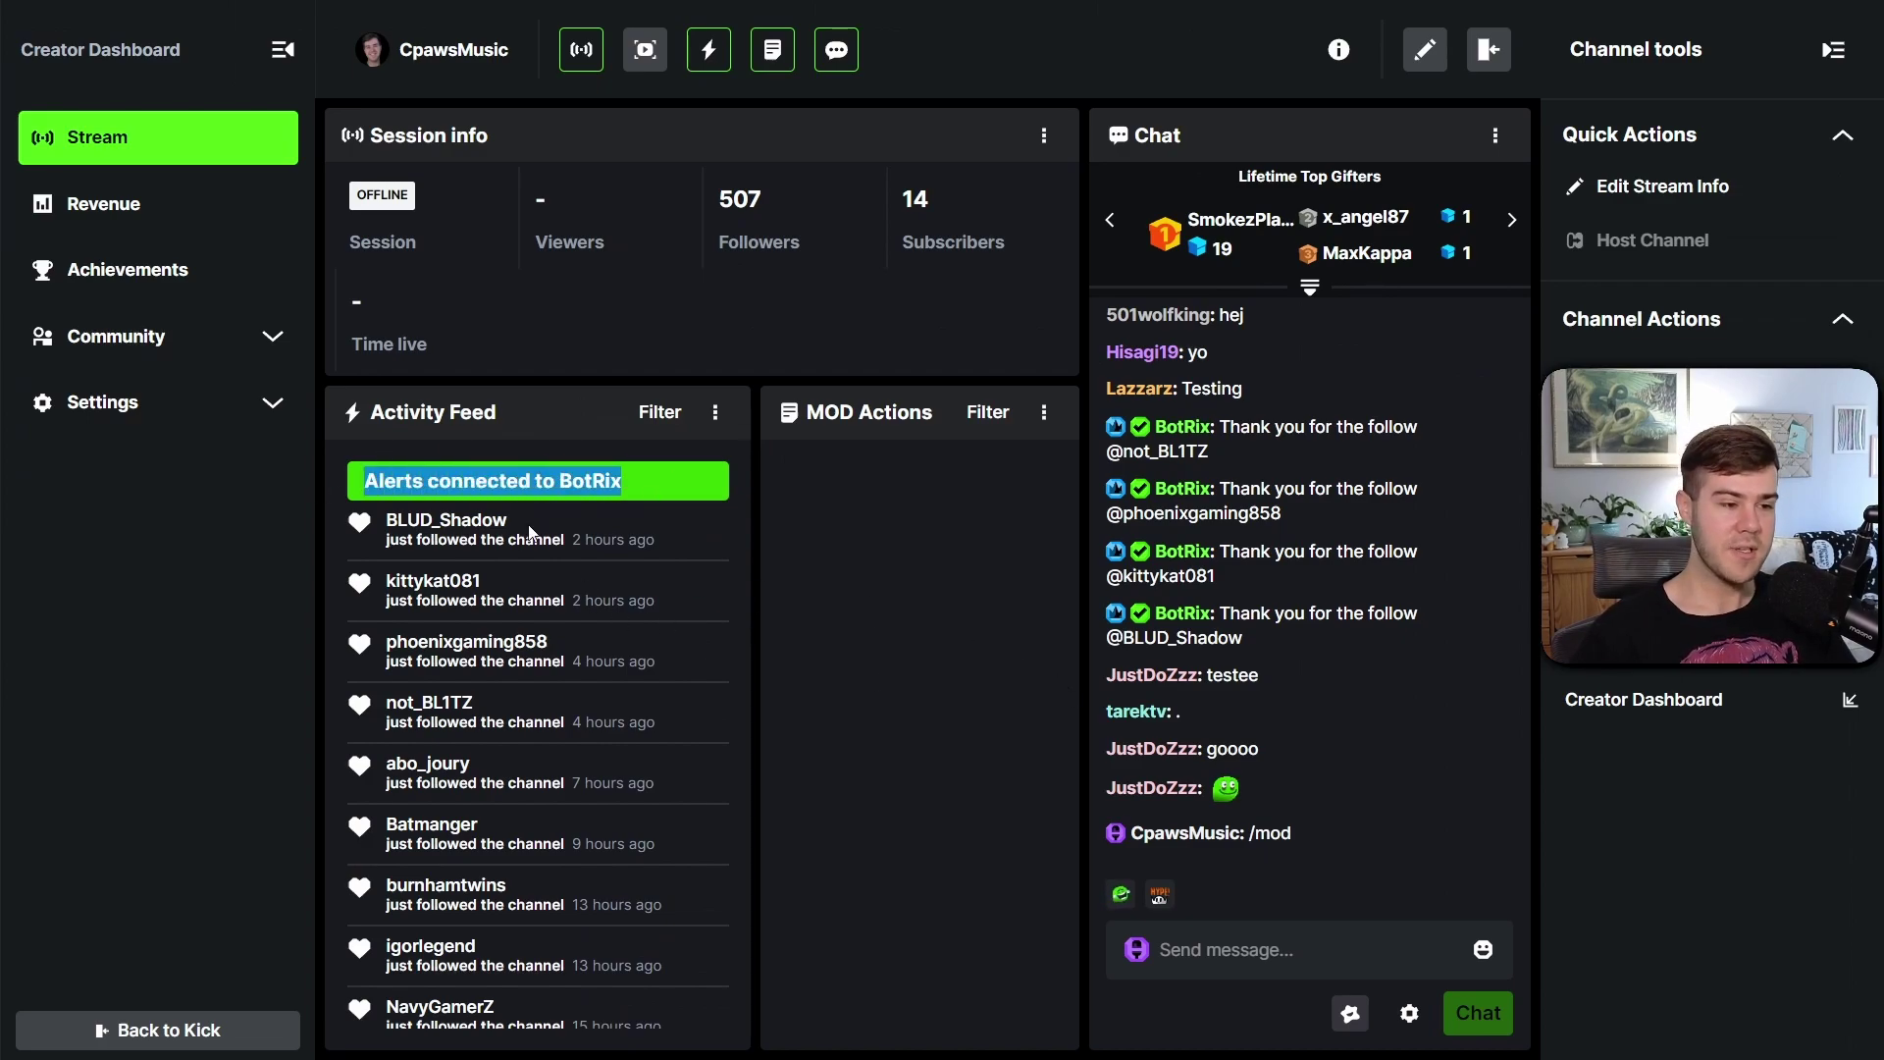
{"action": "left_click_drag", "start_coordinate": [377, 480], "coordinate": [678, 498]}
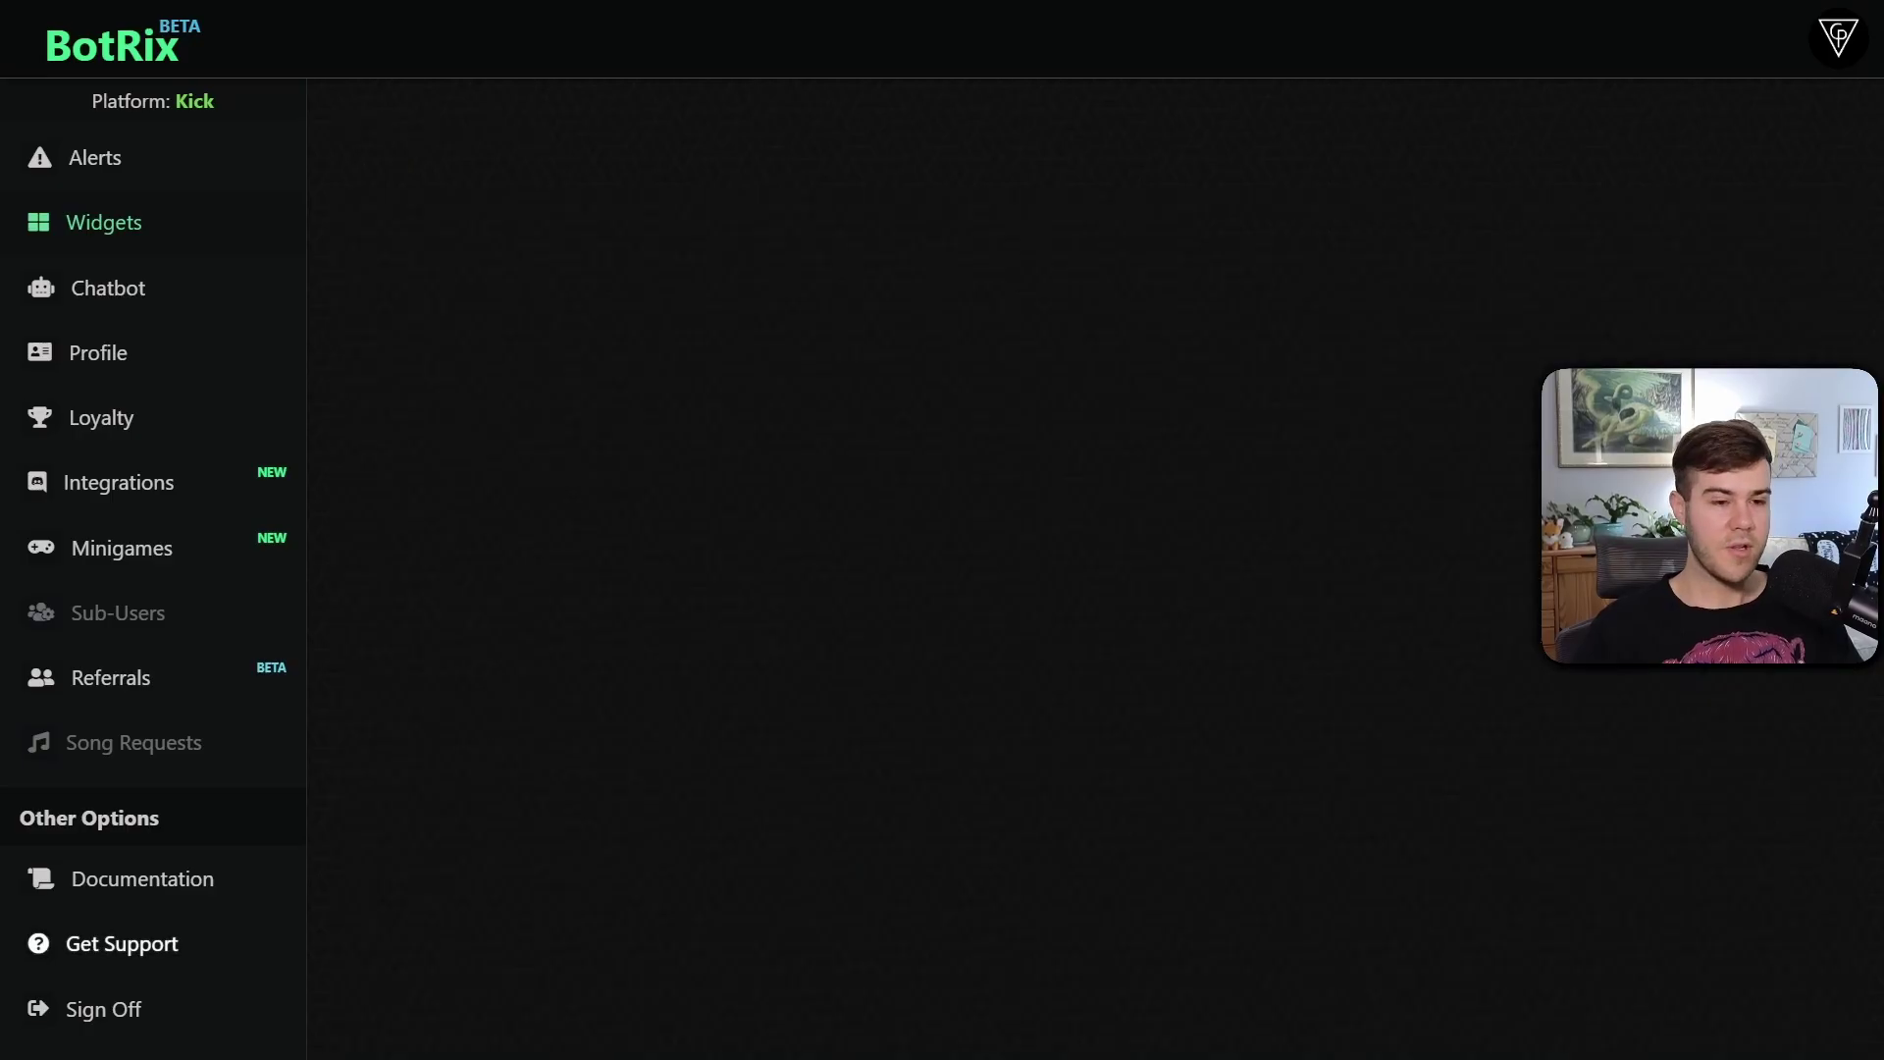
Try the Clean, Normal and Radius bar patterns, then settle on CleanRadius
{"action": "scroll", "coordinate": [1097, 617], "scroll_direction": "down", "scroll_amount": 1}
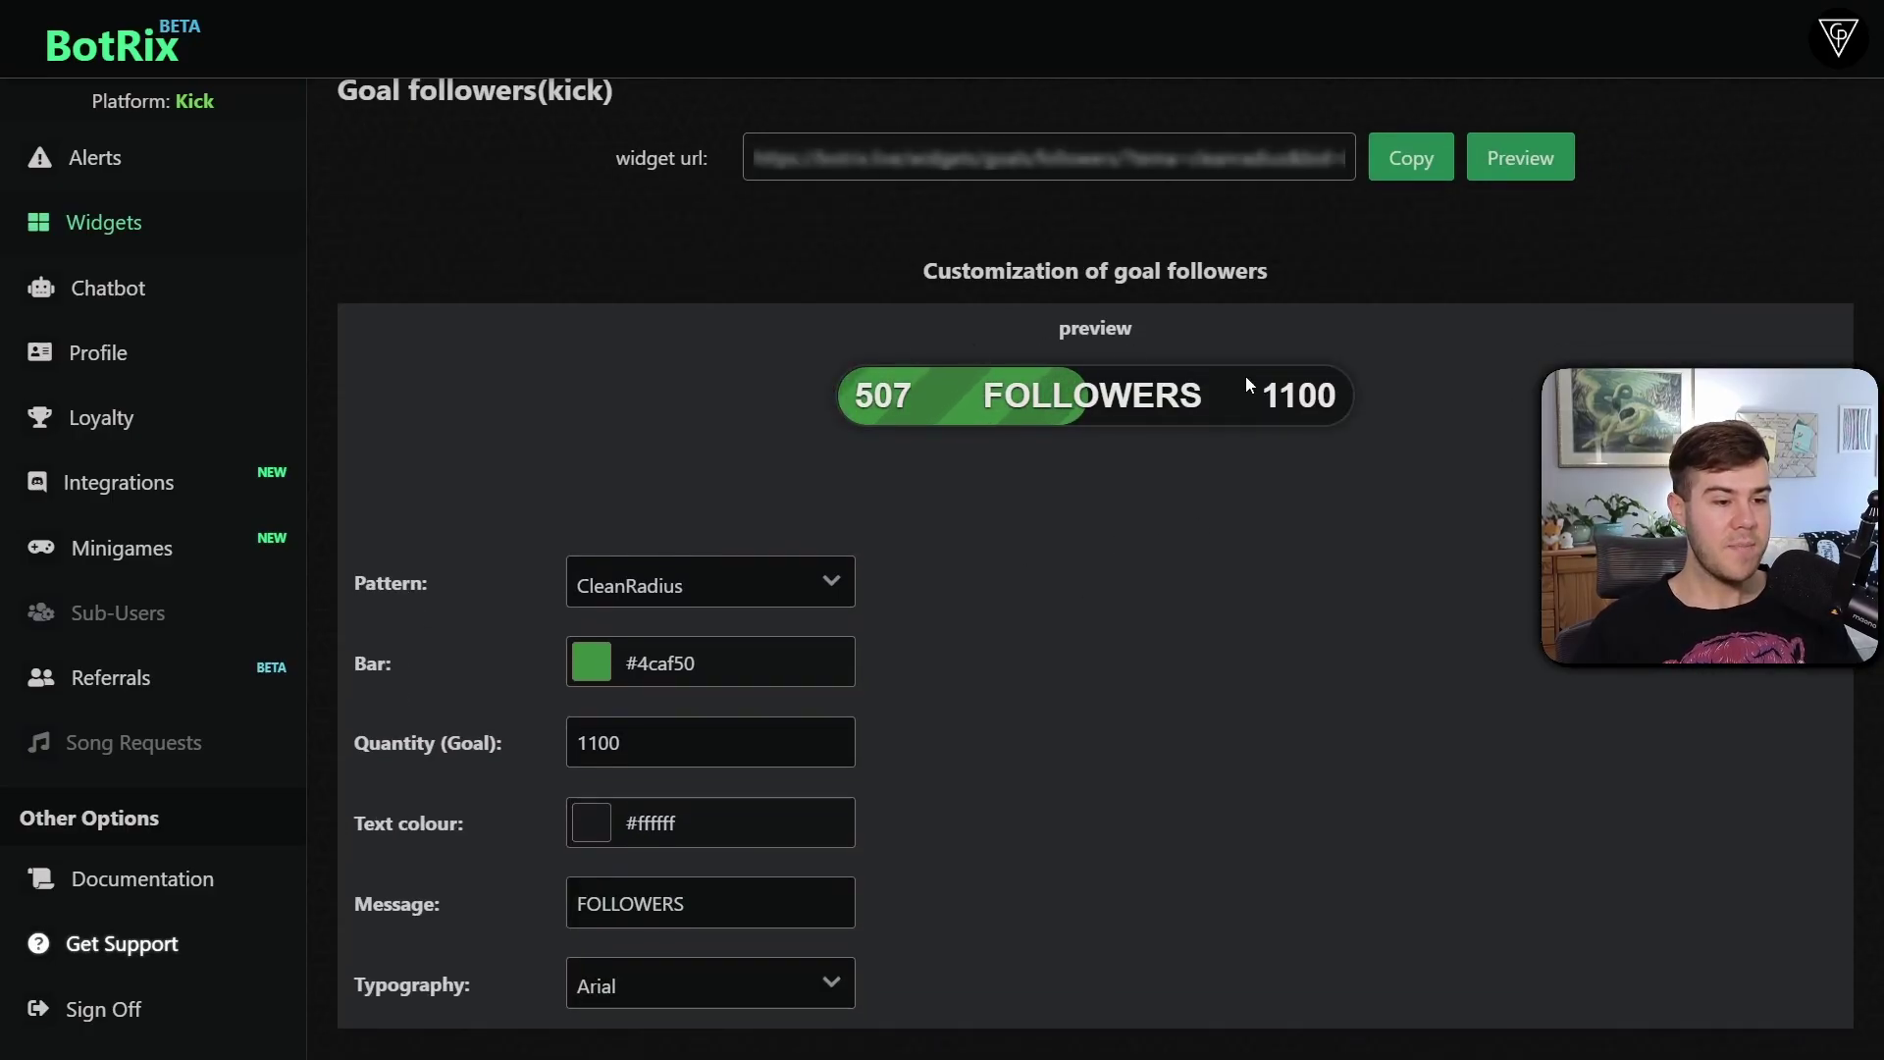
{"action": "left_click", "coordinate": [686, 586]}
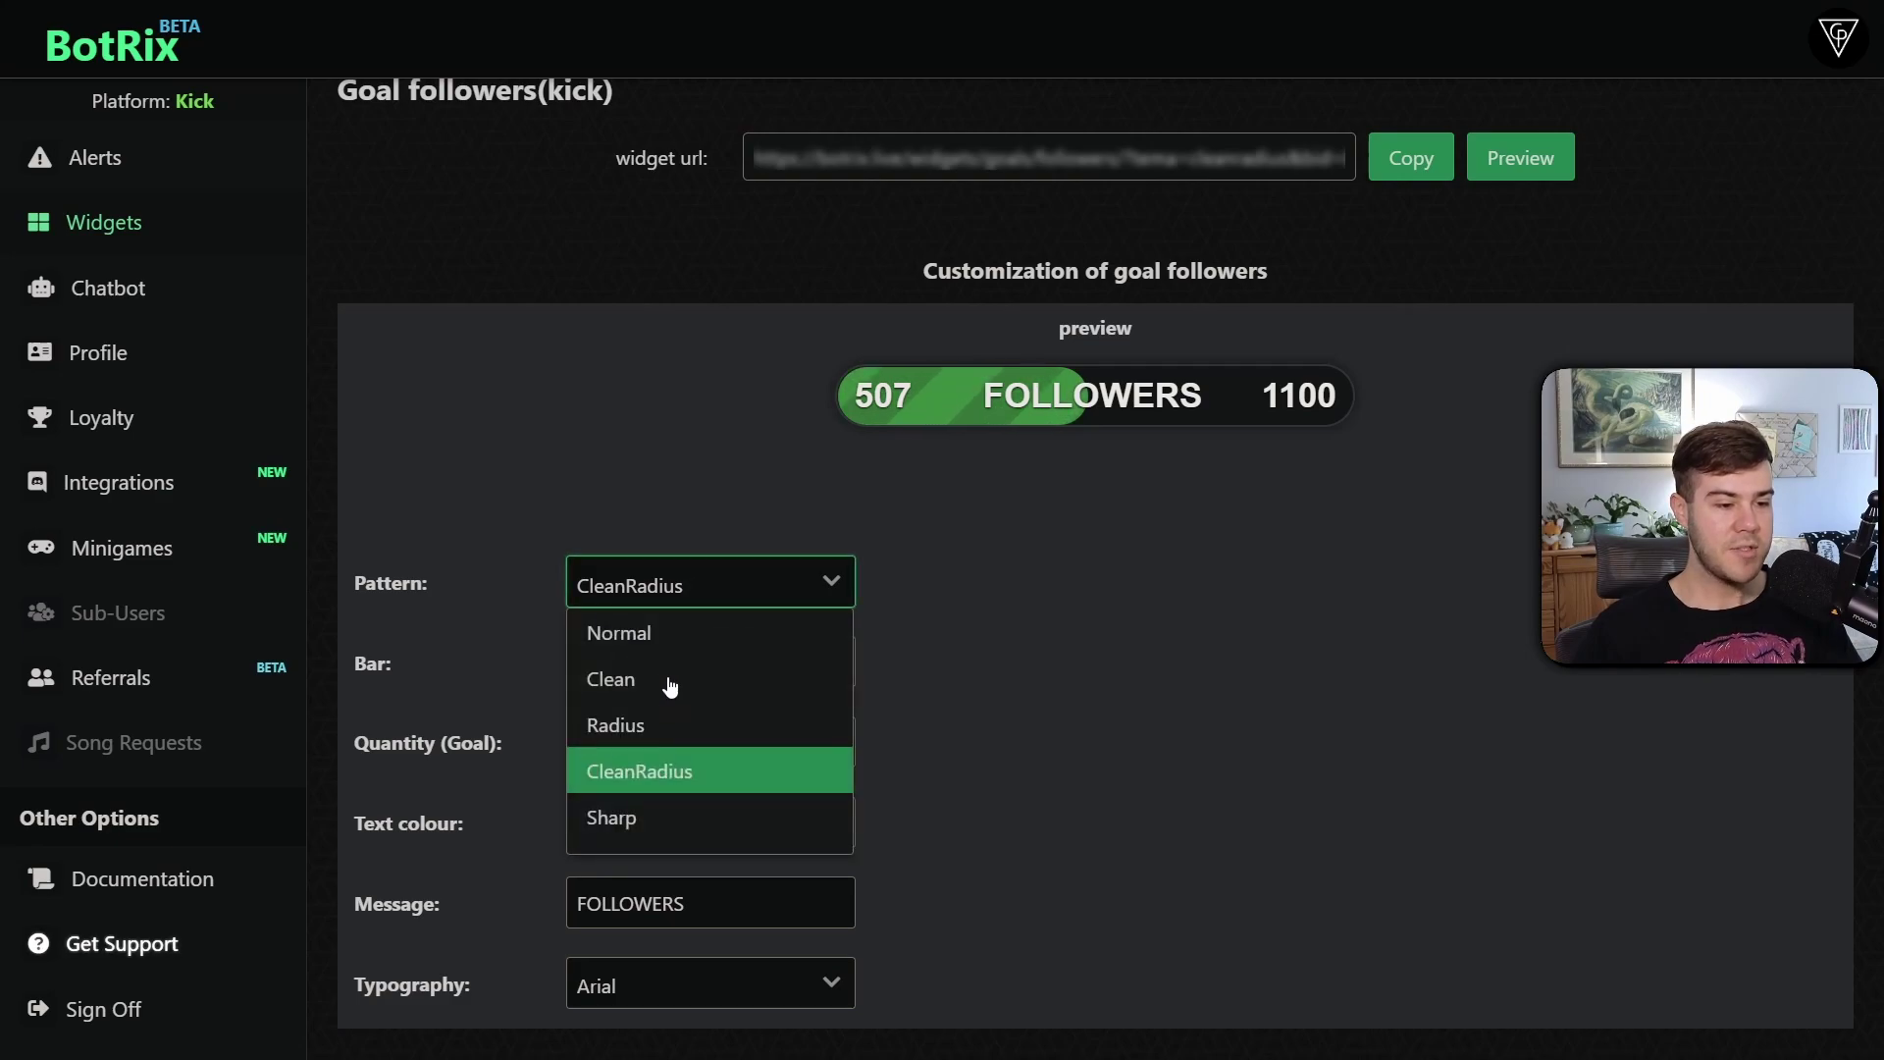
{"action": "left_click", "coordinate": [670, 684]}
{"action": "left_click", "coordinate": [691, 603]}
{"action": "left_click", "coordinate": [674, 633]}
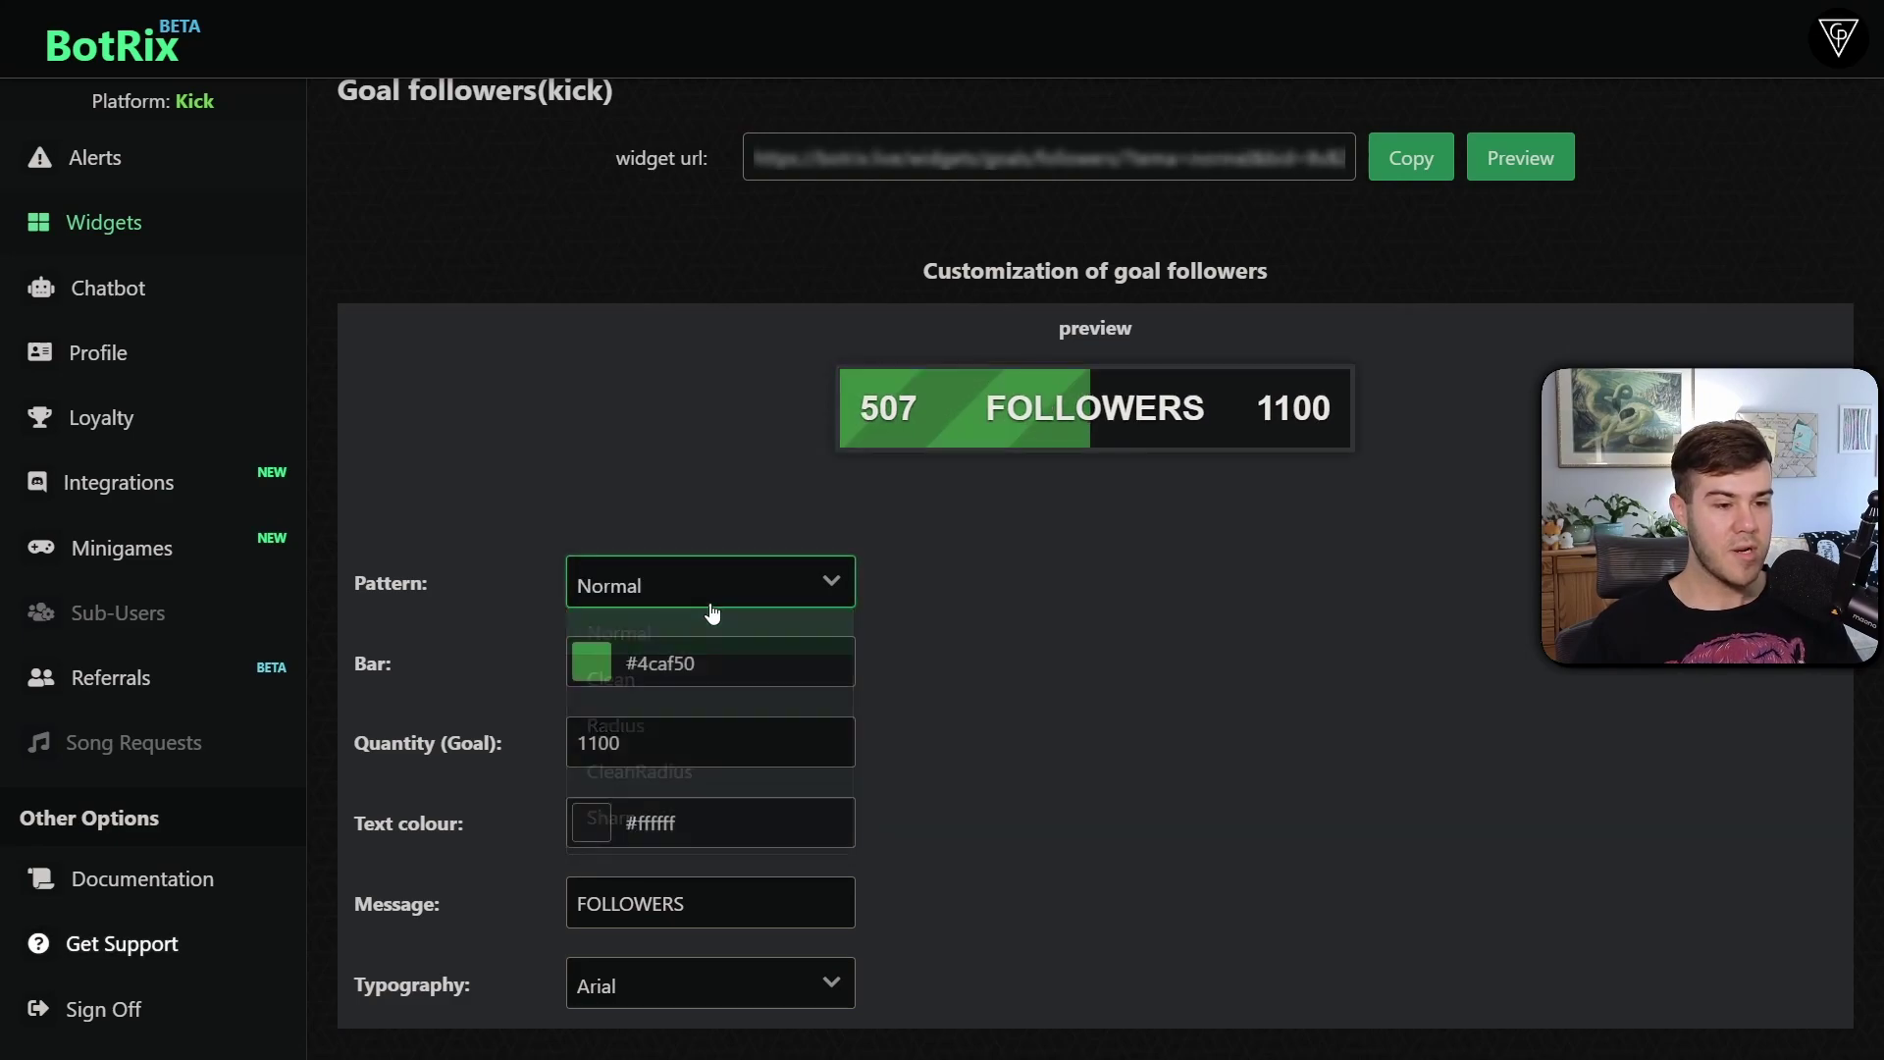
{"action": "left_click", "coordinate": [717, 601]}
{"action": "left_click", "coordinate": [685, 731]}
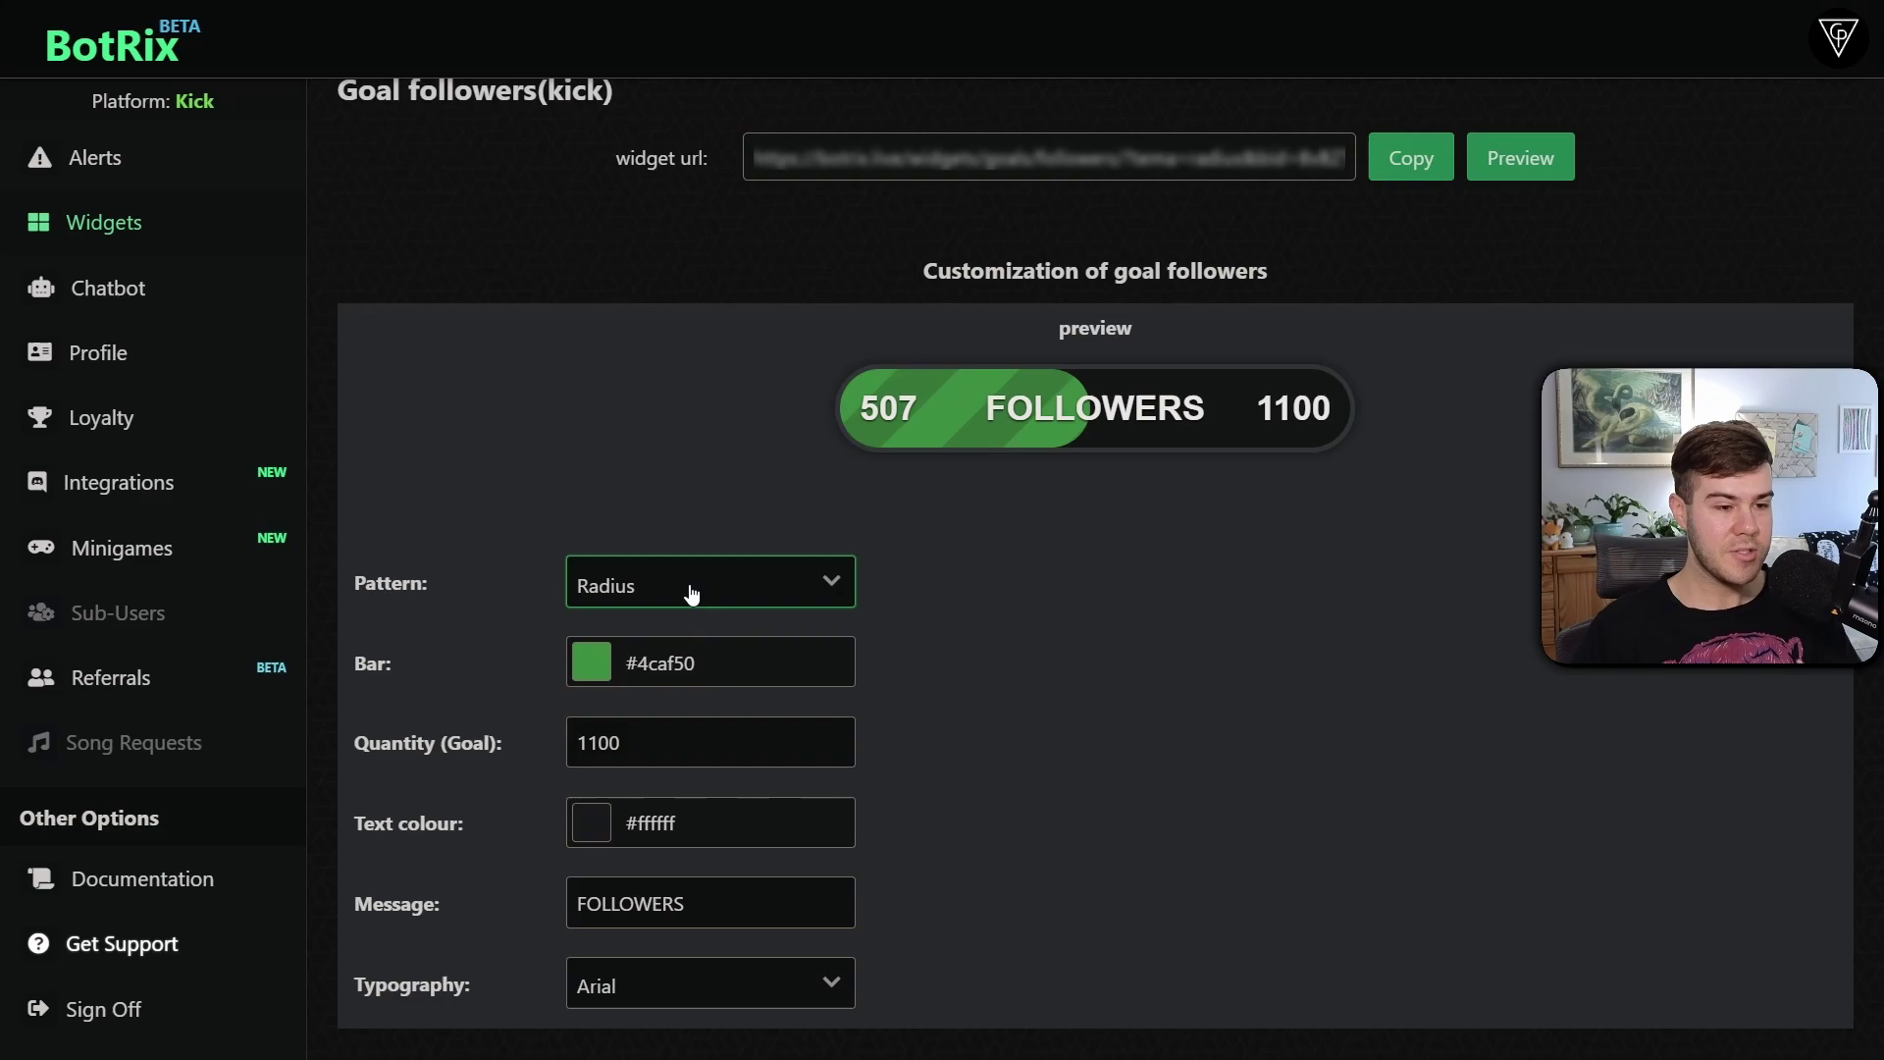
{"action": "left_click", "coordinate": [780, 580]}
{"action": "left_click", "coordinate": [671, 775]}
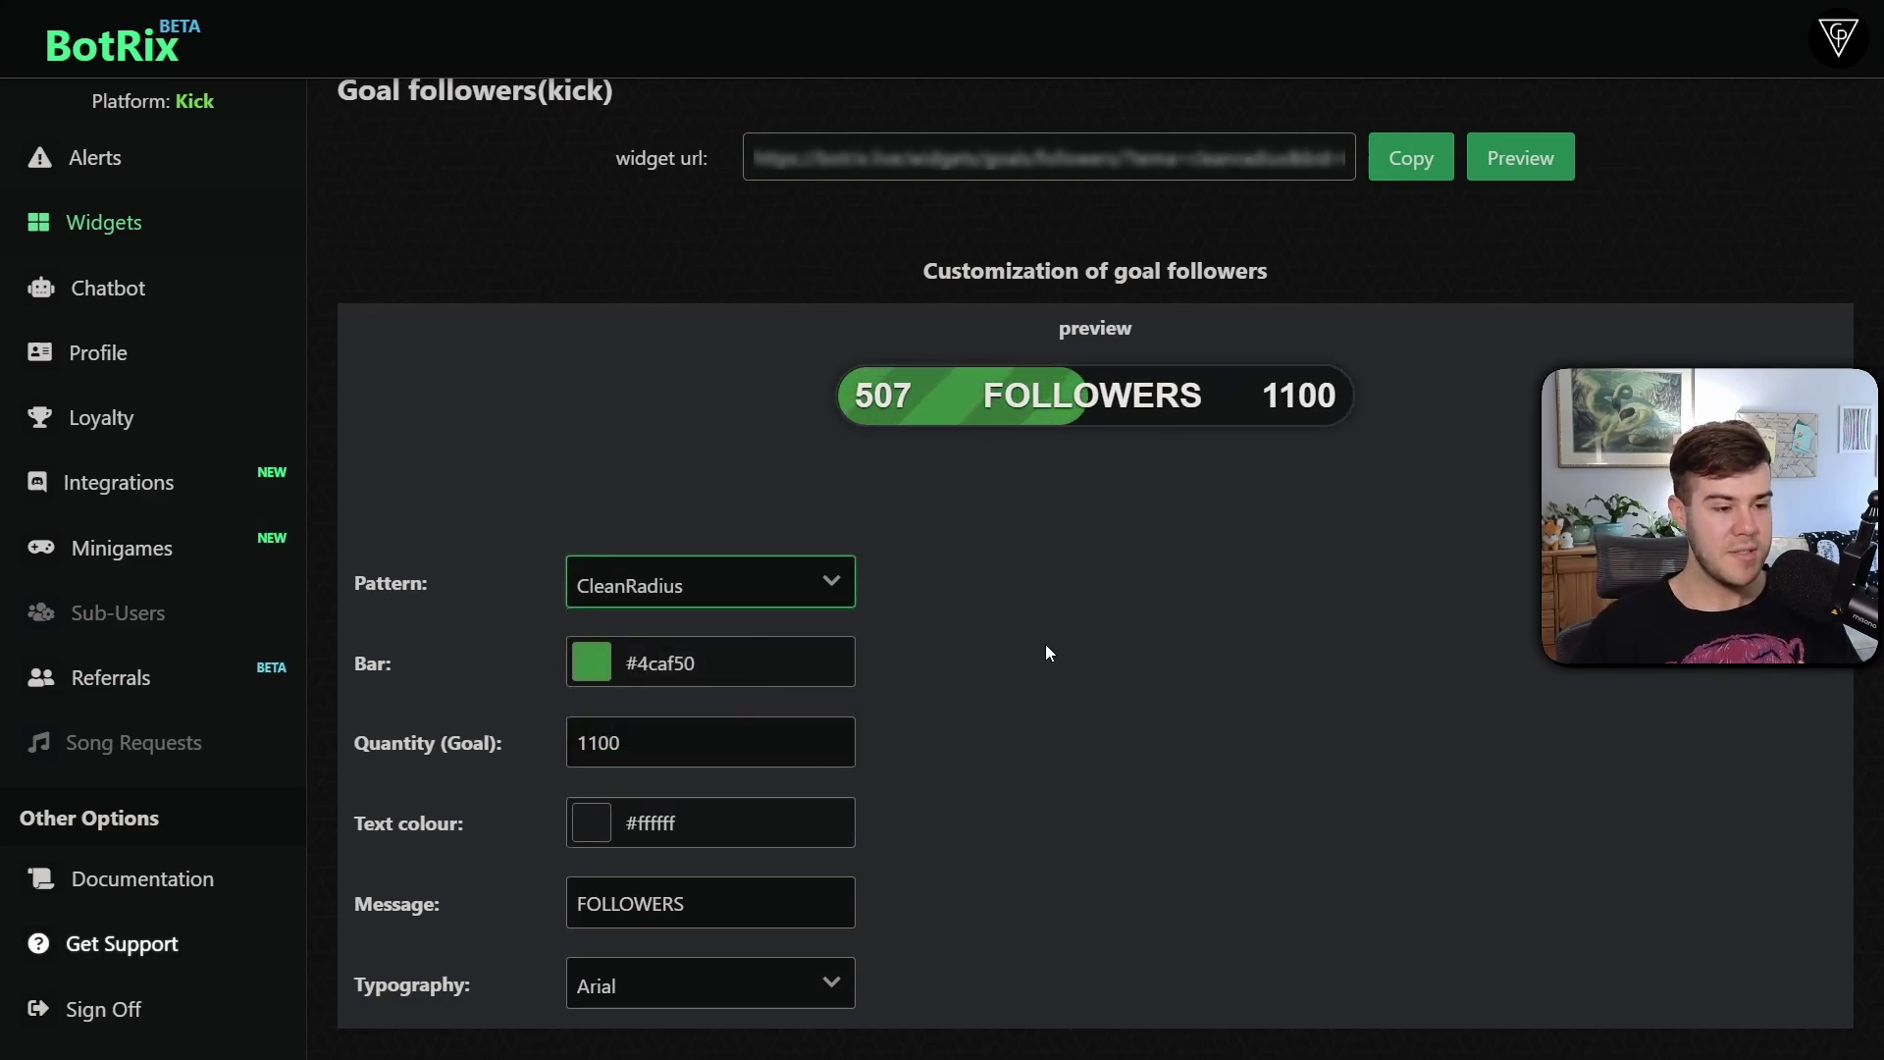
Set the followers goal bar colour to bright purple (#b700ff)
{"action": "left_click", "coordinate": [591, 663]}
{"action": "left_click", "coordinate": [727, 781]}
{"action": "left_click", "coordinate": [591, 663]}
{"action": "left_click", "coordinate": [584, 660]}
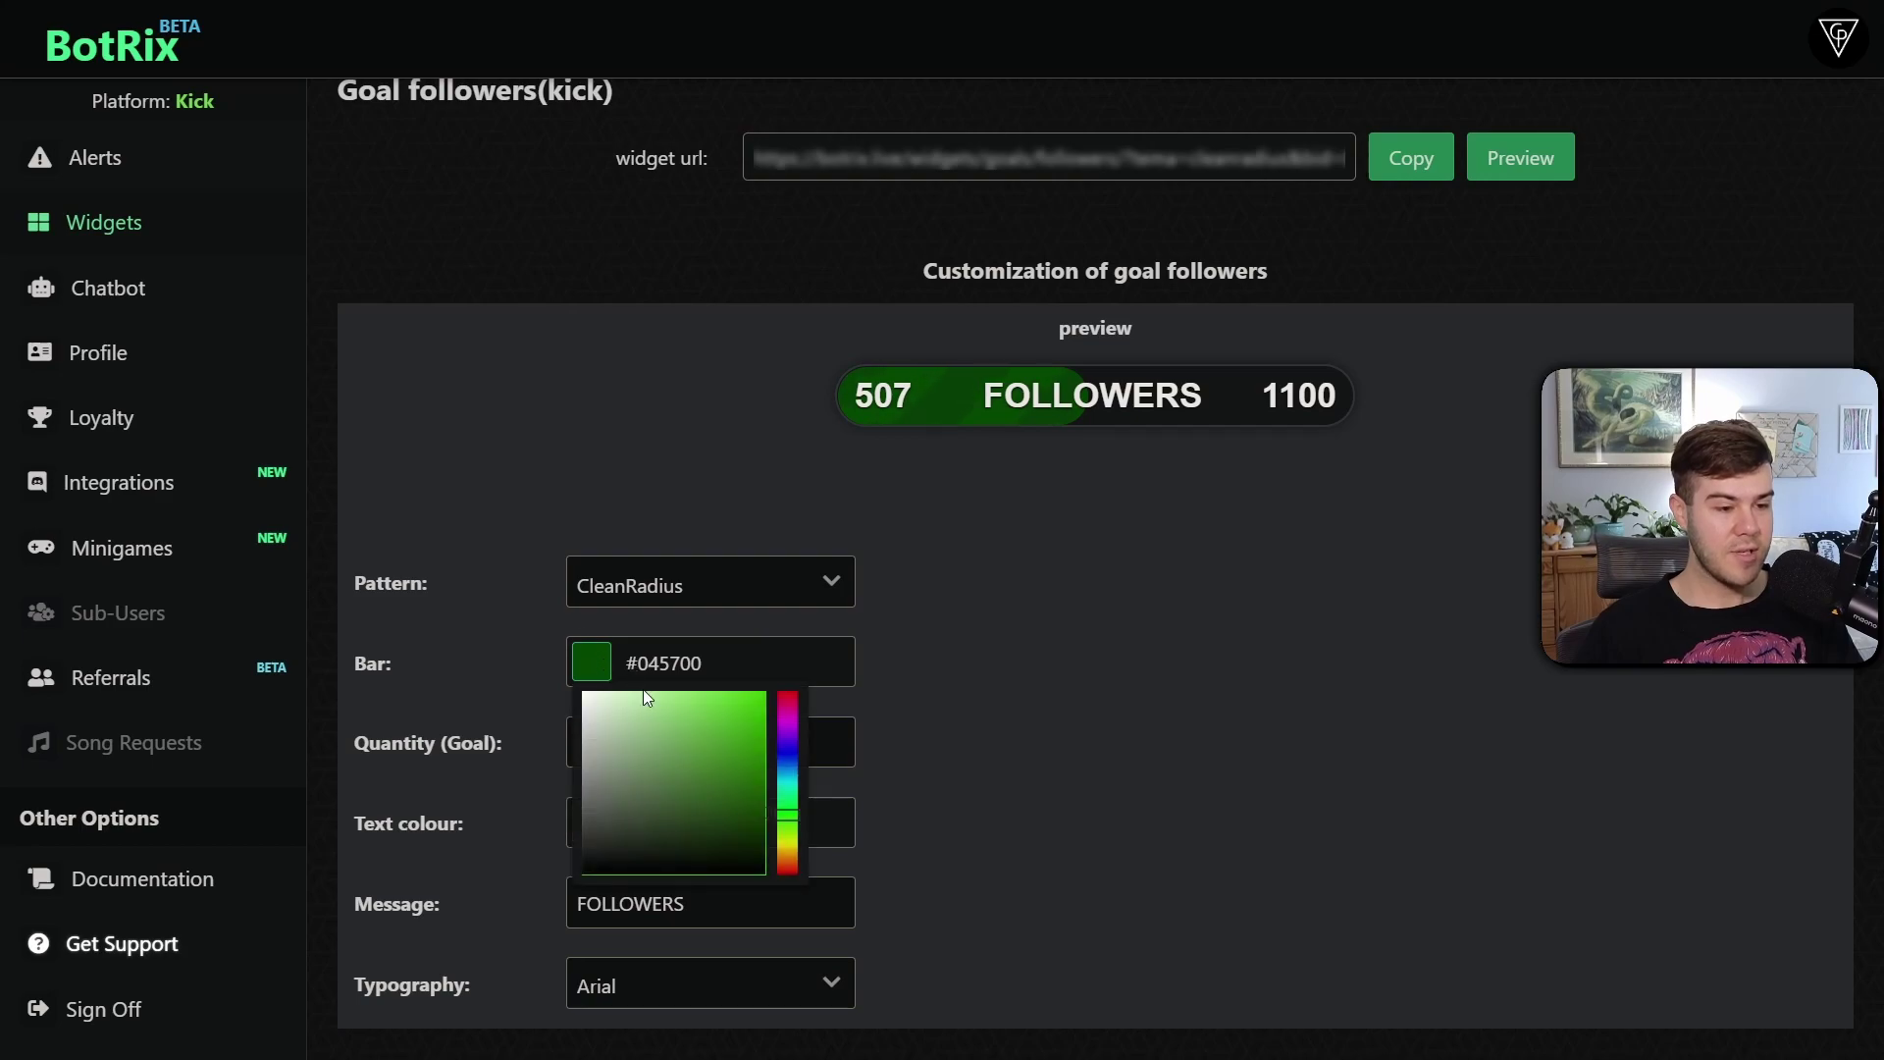
{"action": "left_click_drag", "start_coordinate": [797, 745], "coordinate": [771, 693]}
{"action": "left_click", "coordinate": [777, 671]}
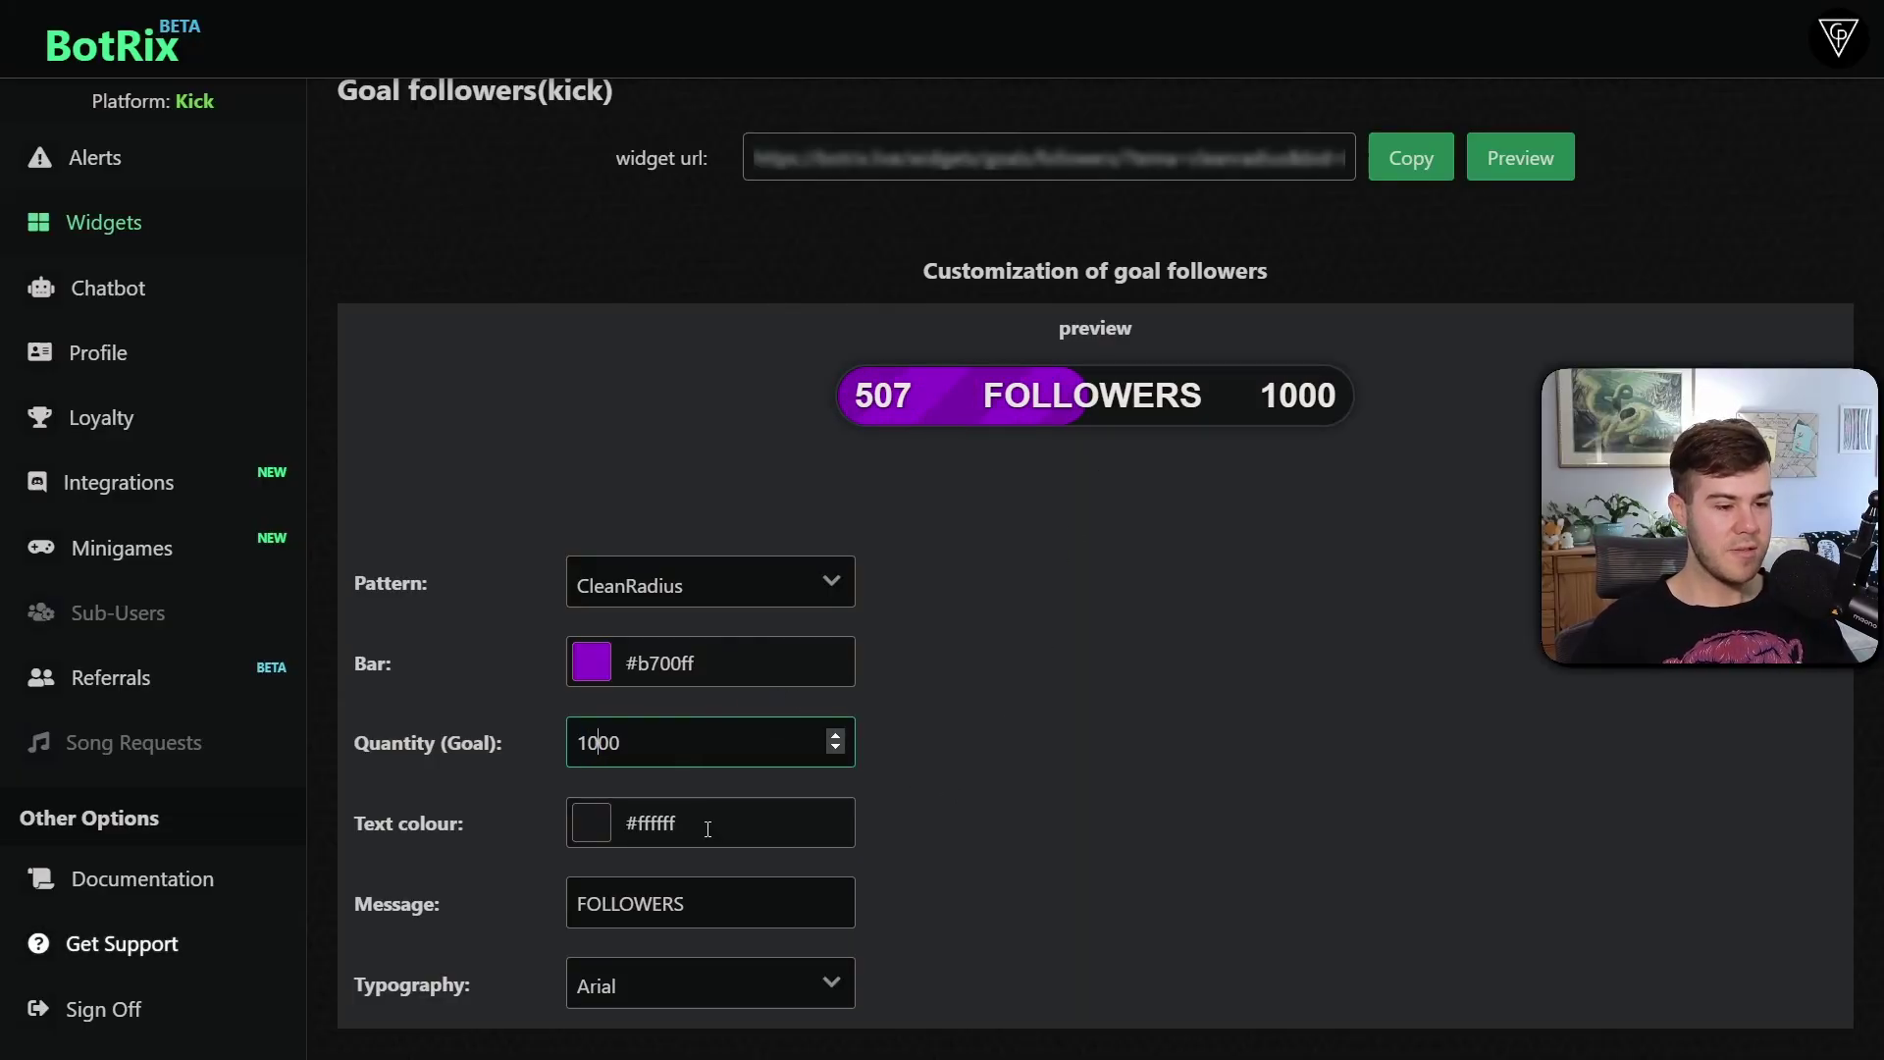
Try pale pink and magenta for the goal text, then return it to white #ffffff
{"action": "left_click", "coordinate": [592, 824]}
{"action": "left_click", "coordinate": [600, 867]}
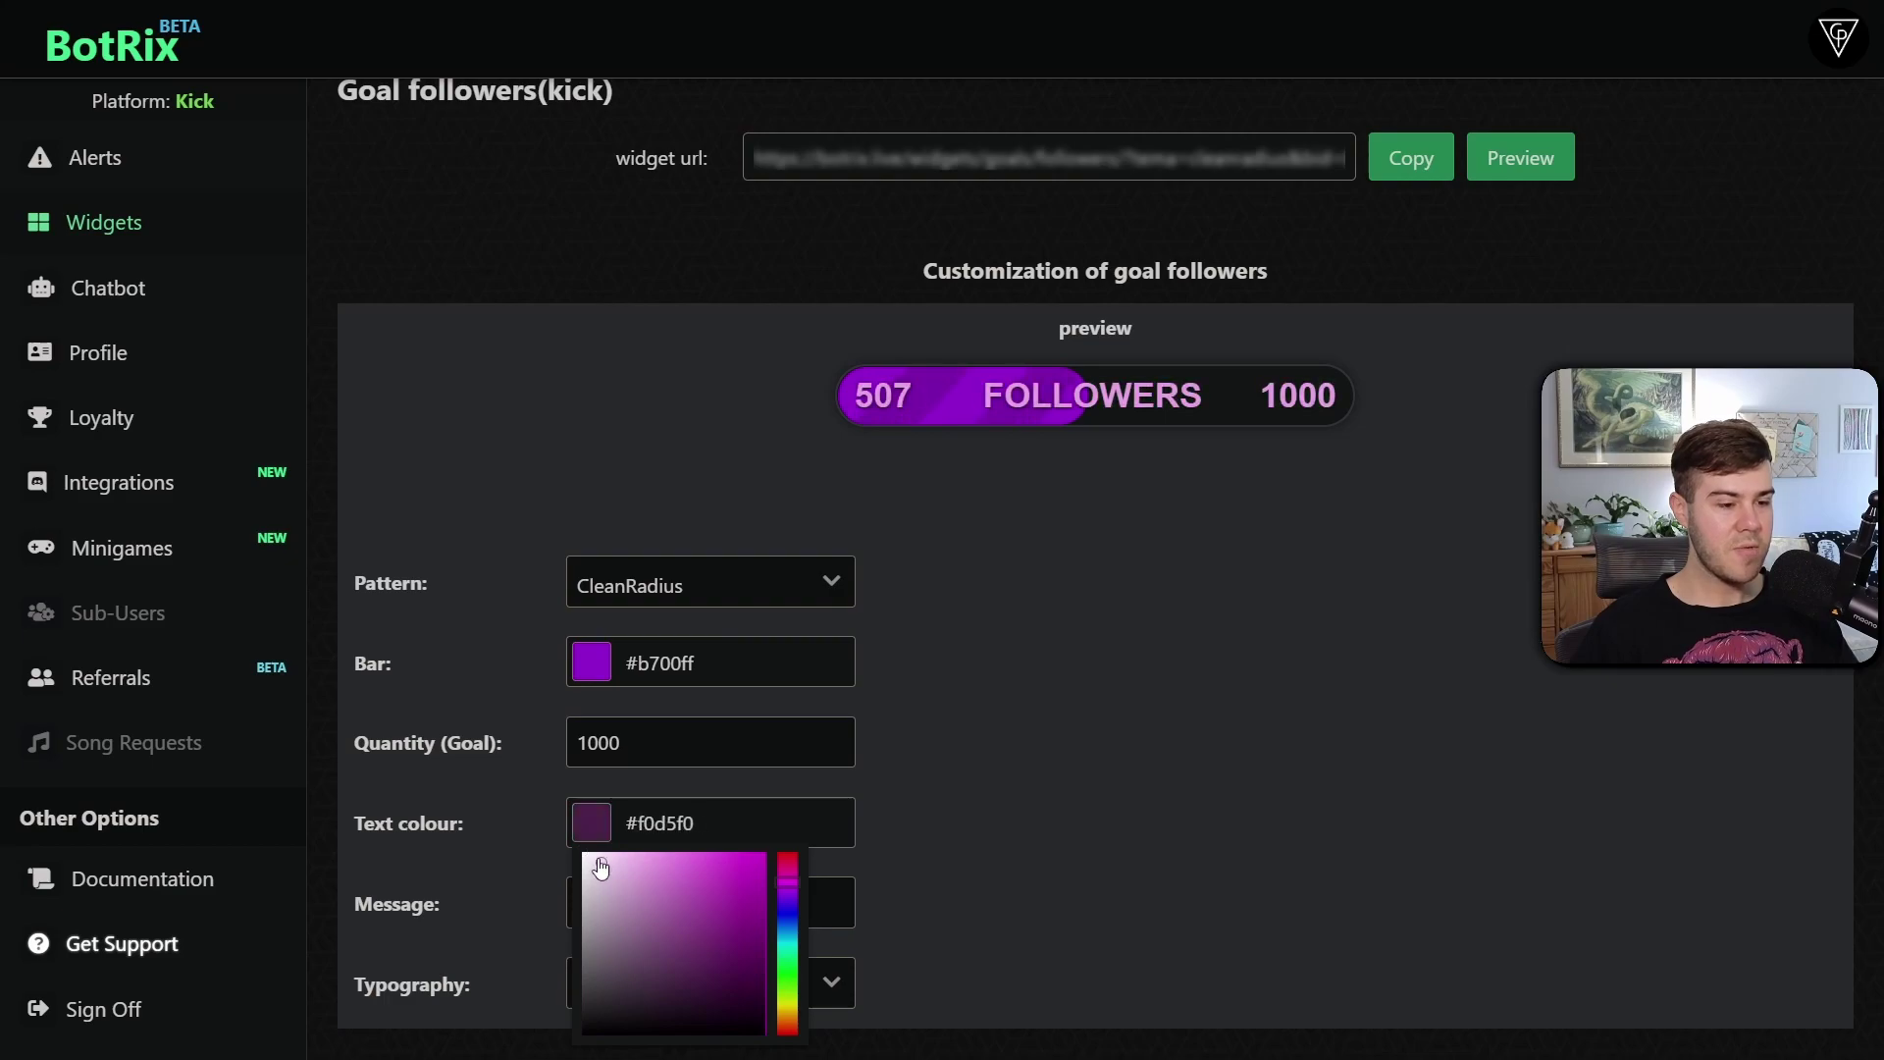
{"action": "left_click", "coordinate": [756, 920]}
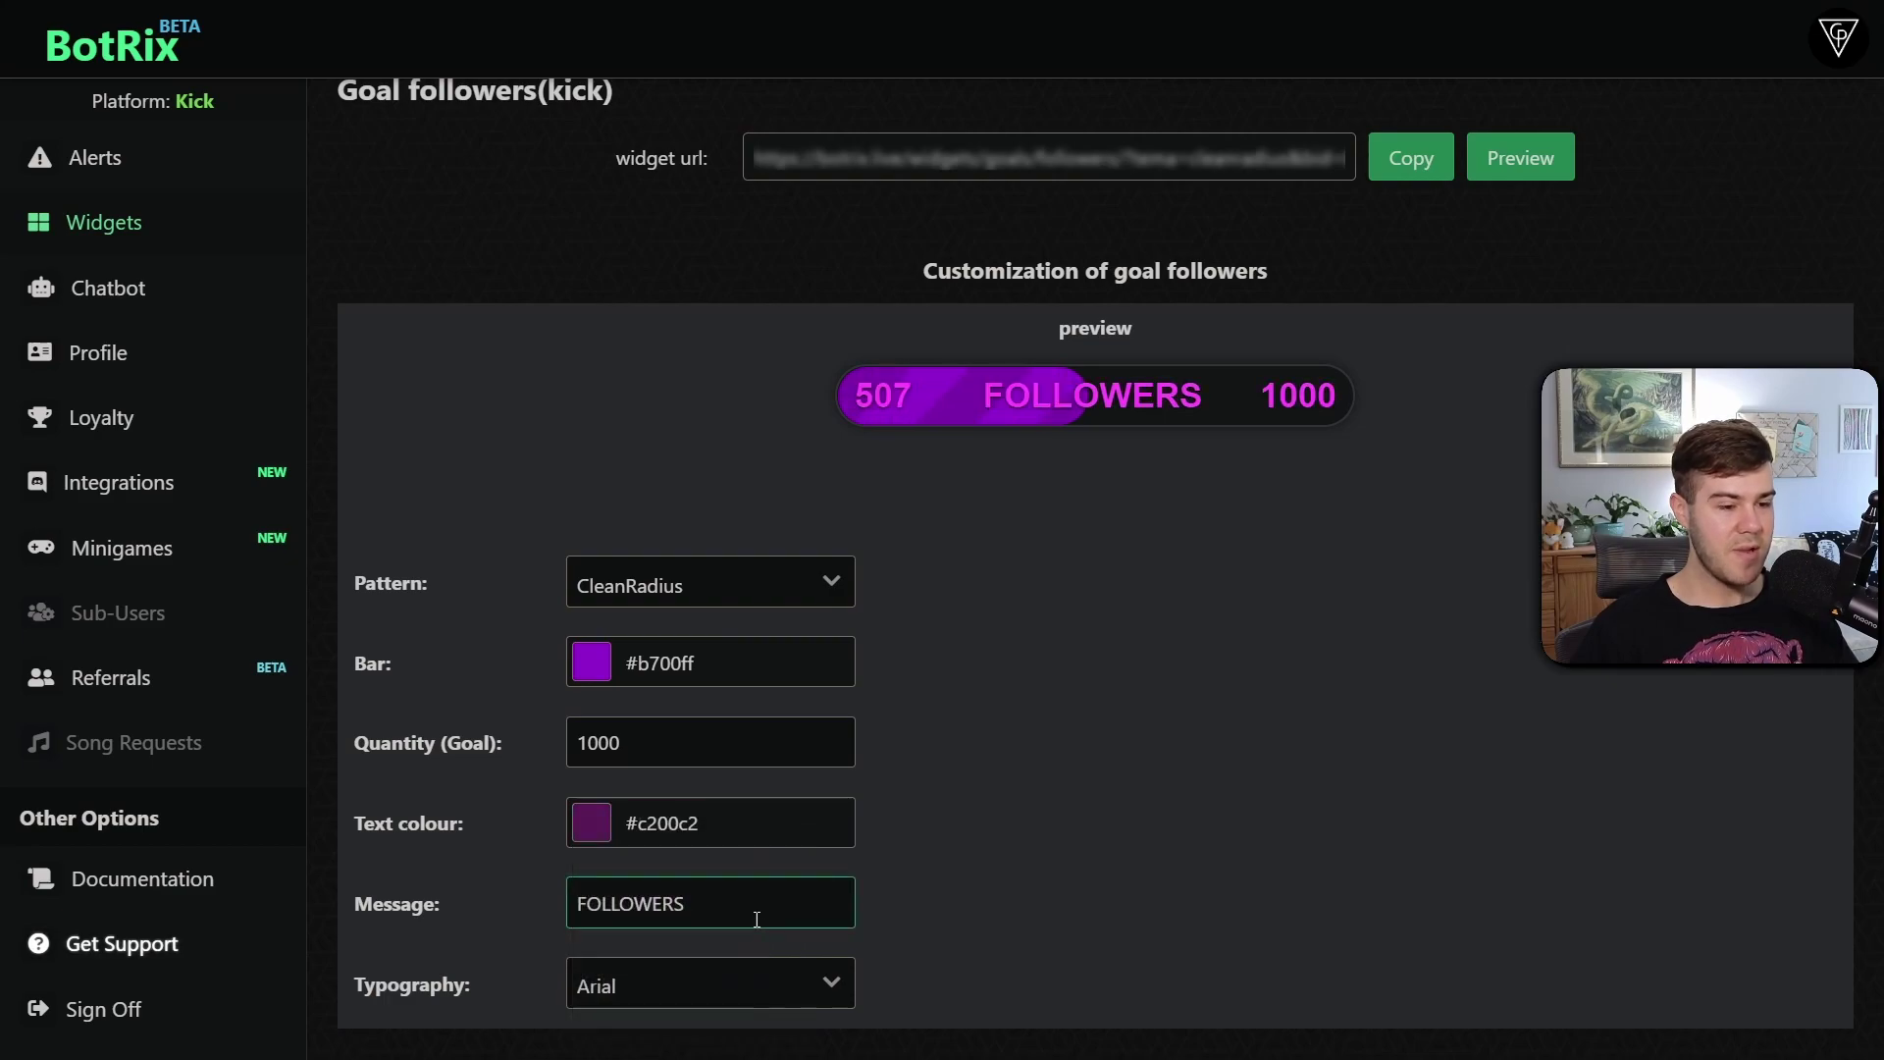
{"action": "left_click", "coordinate": [591, 823]}
{"action": "left_click_drag", "start_coordinate": [673, 895], "coordinate": [639, 834]}
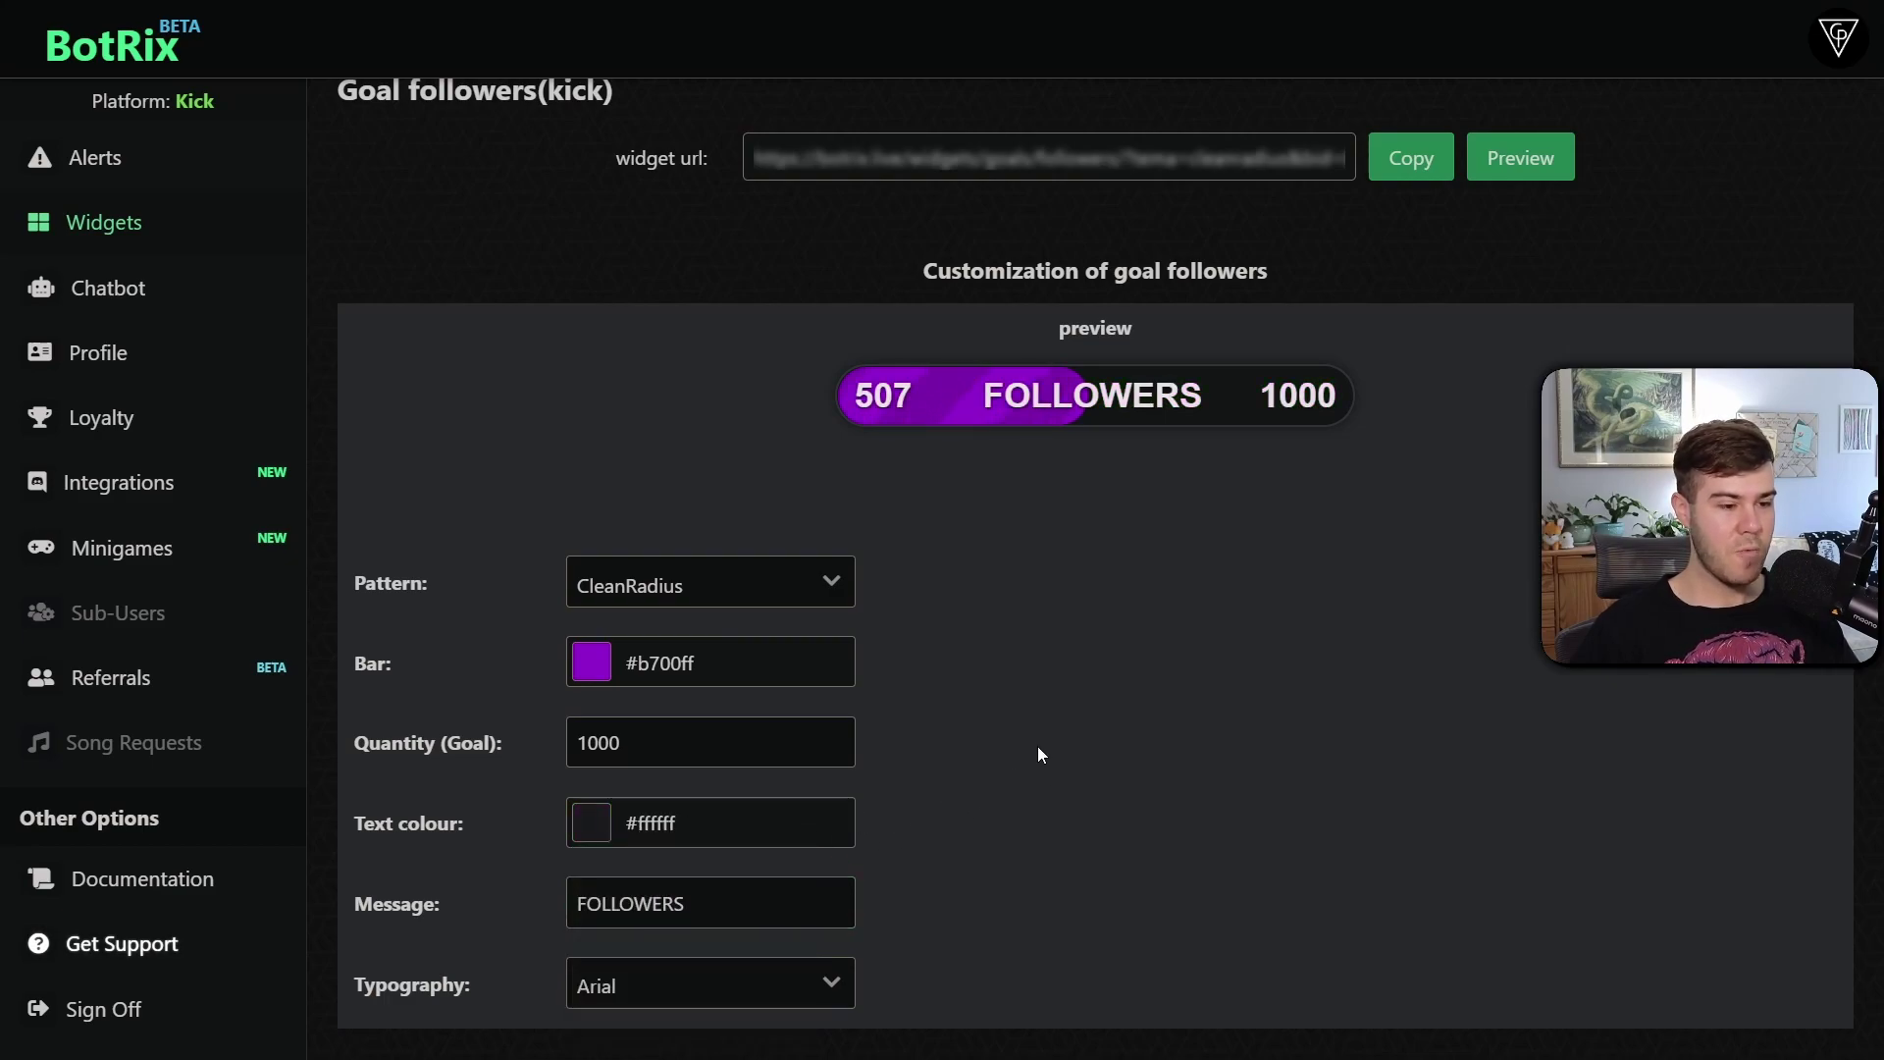
Append GOAL to make the message FOLLOWERS GOAL, keep Arial, and copy the widget link
{"action": "left_click", "coordinate": [758, 903]}
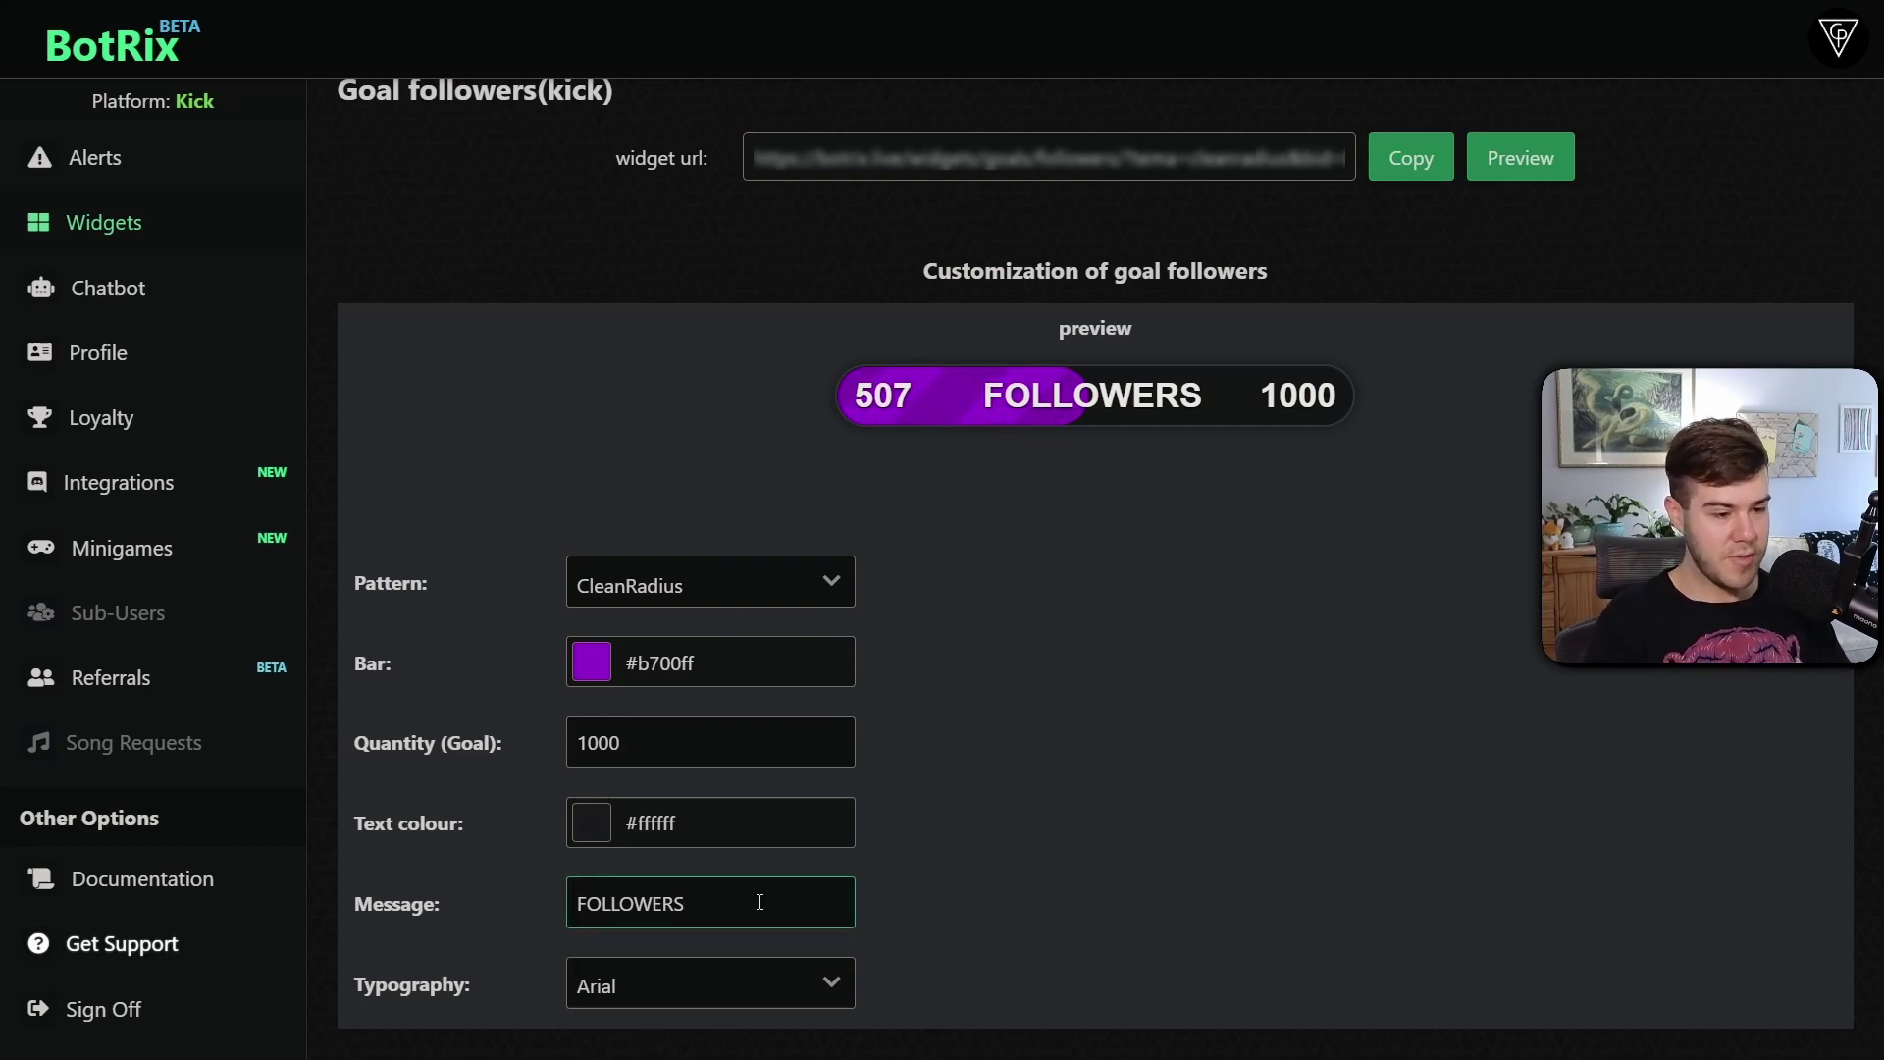
{"action": "type", "text": "GOAL"}
{"action": "key", "text": "Tab"}
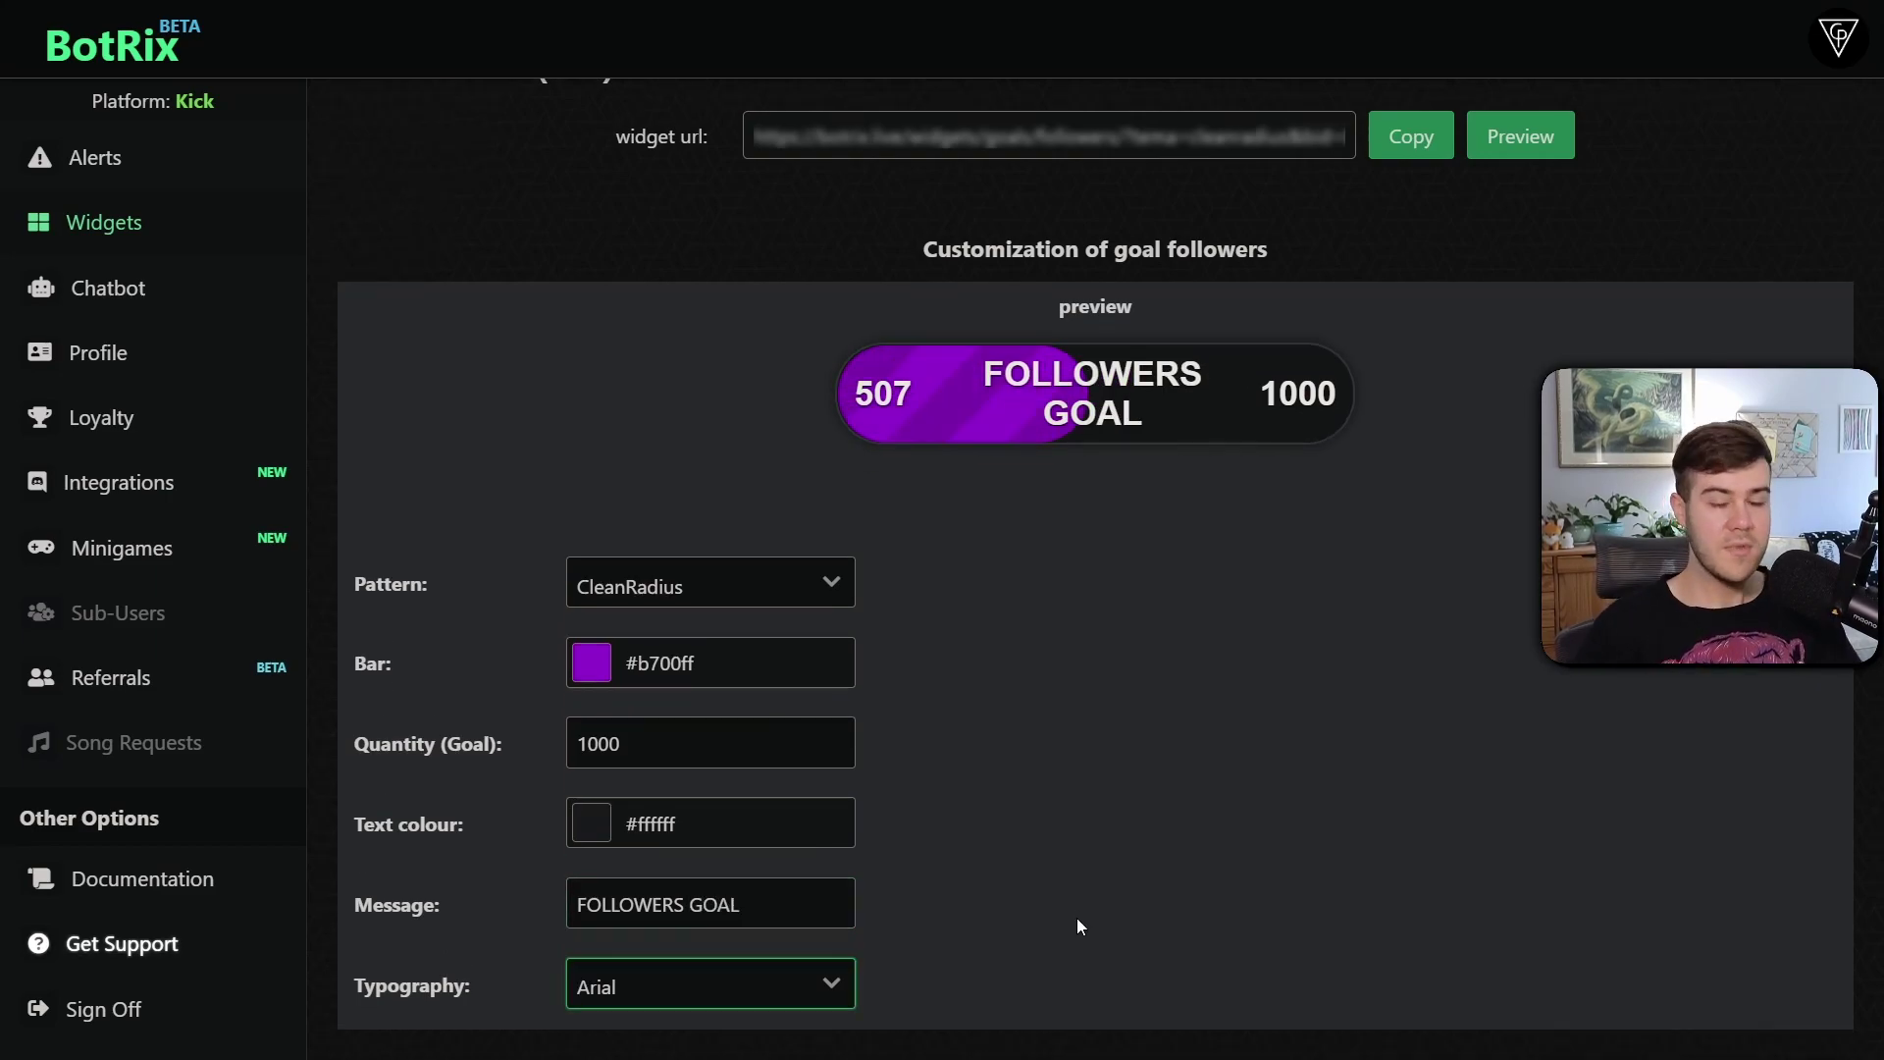
{"action": "left_click", "coordinate": [832, 991]}
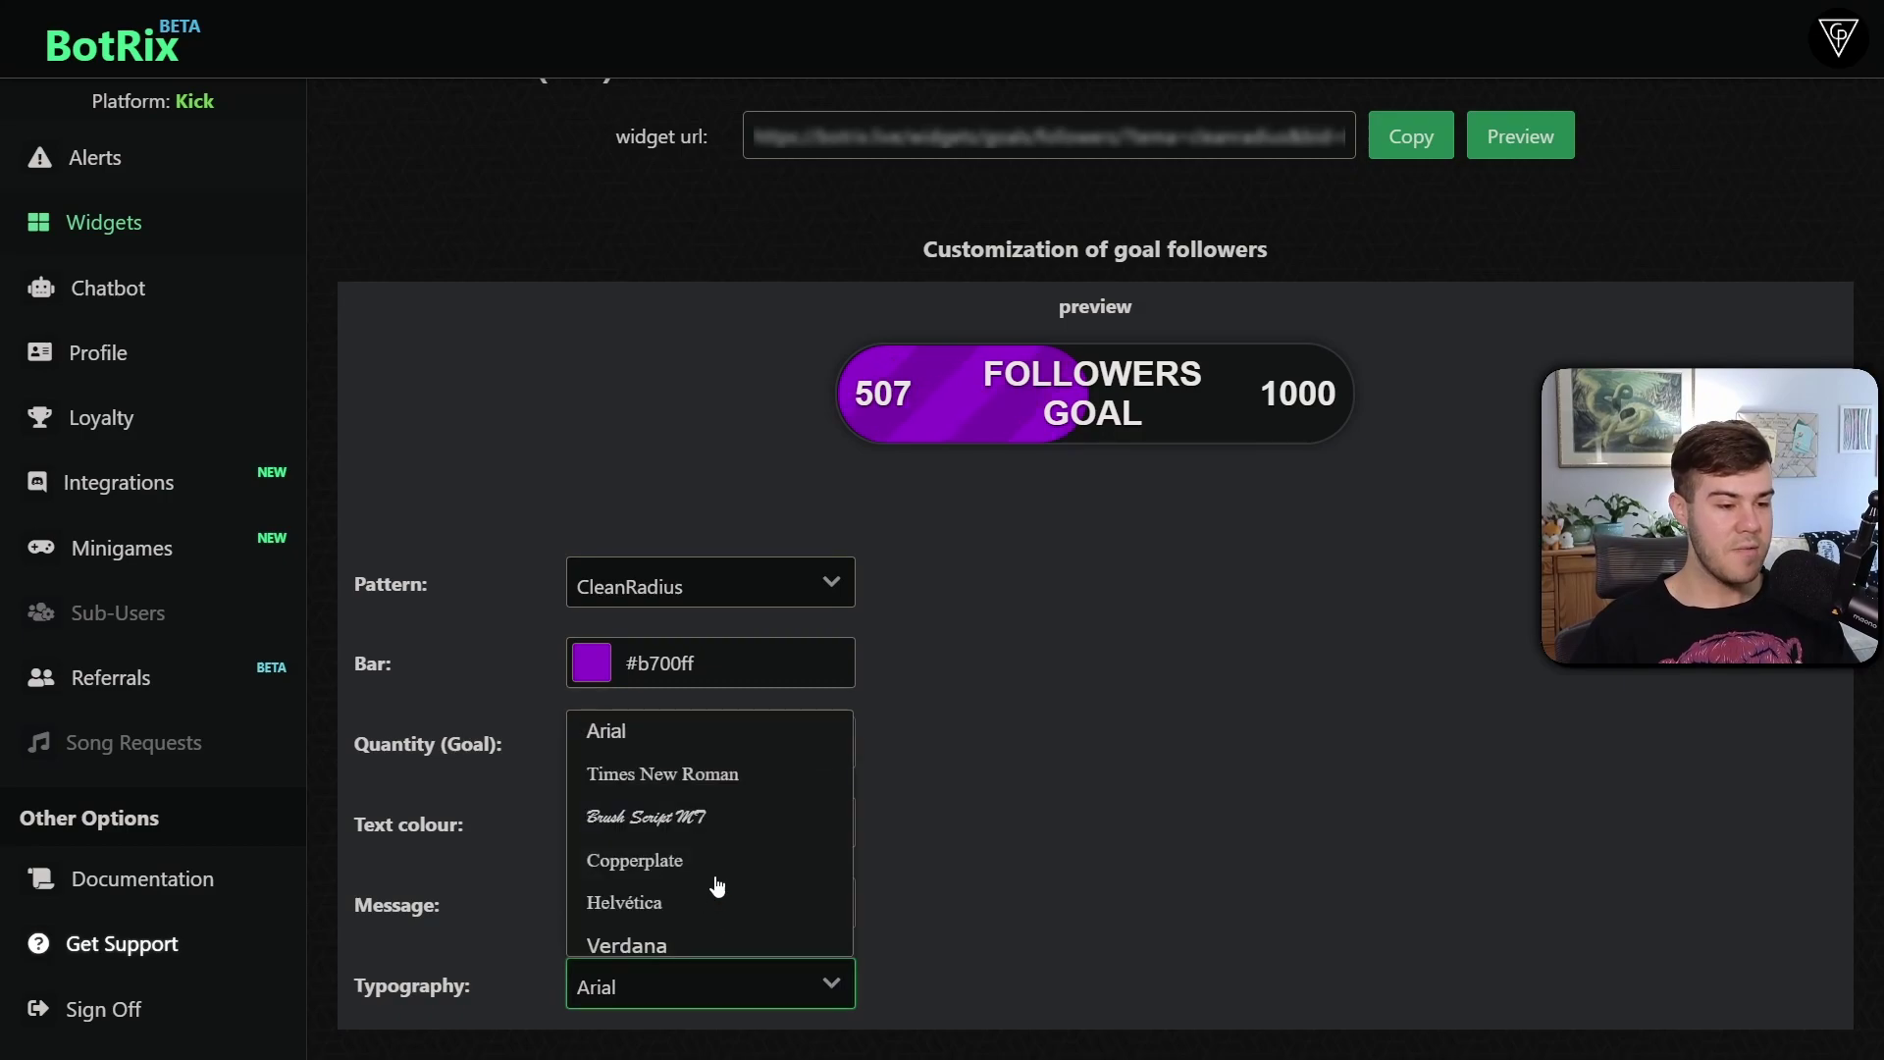
{"action": "scroll", "coordinate": [727, 870], "scroll_direction": "down", "scroll_amount": 3}
{"action": "scroll", "coordinate": [757, 888], "scroll_direction": "up", "scroll_amount": 3}
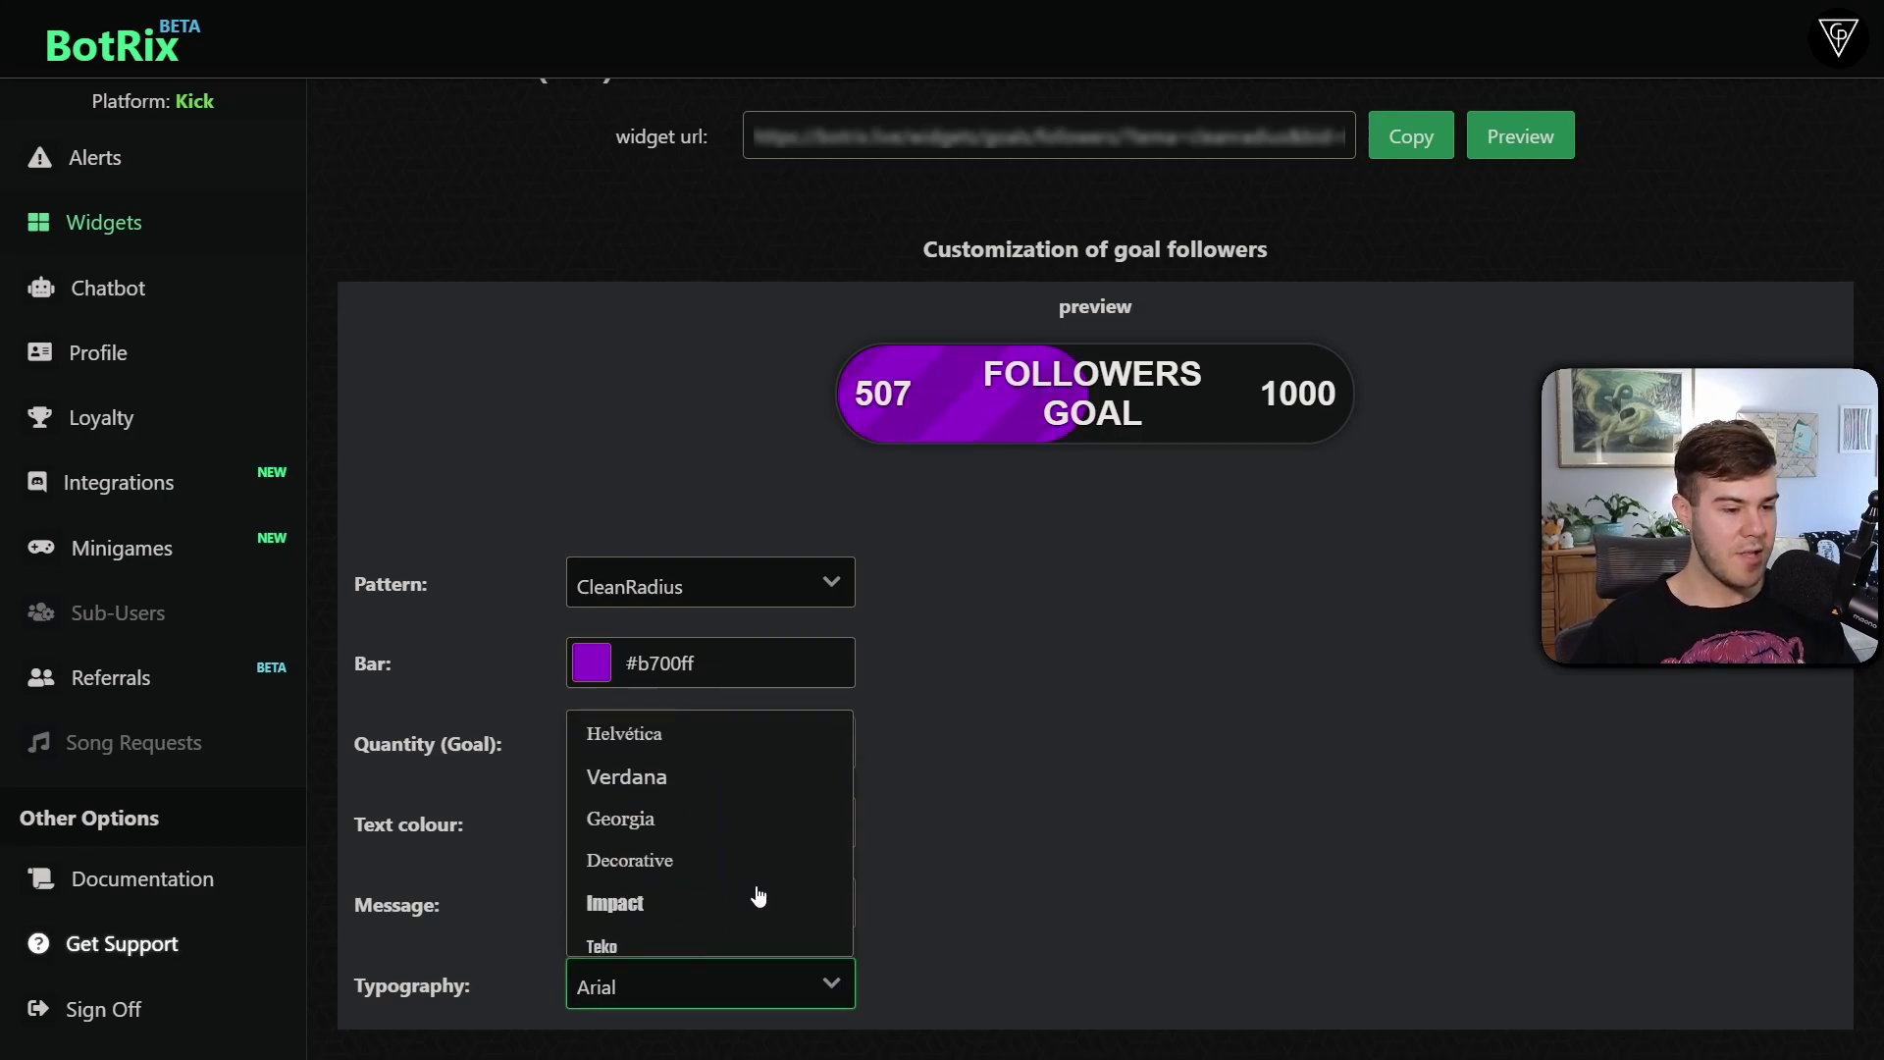
{"action": "left_click", "coordinate": [843, 996]}
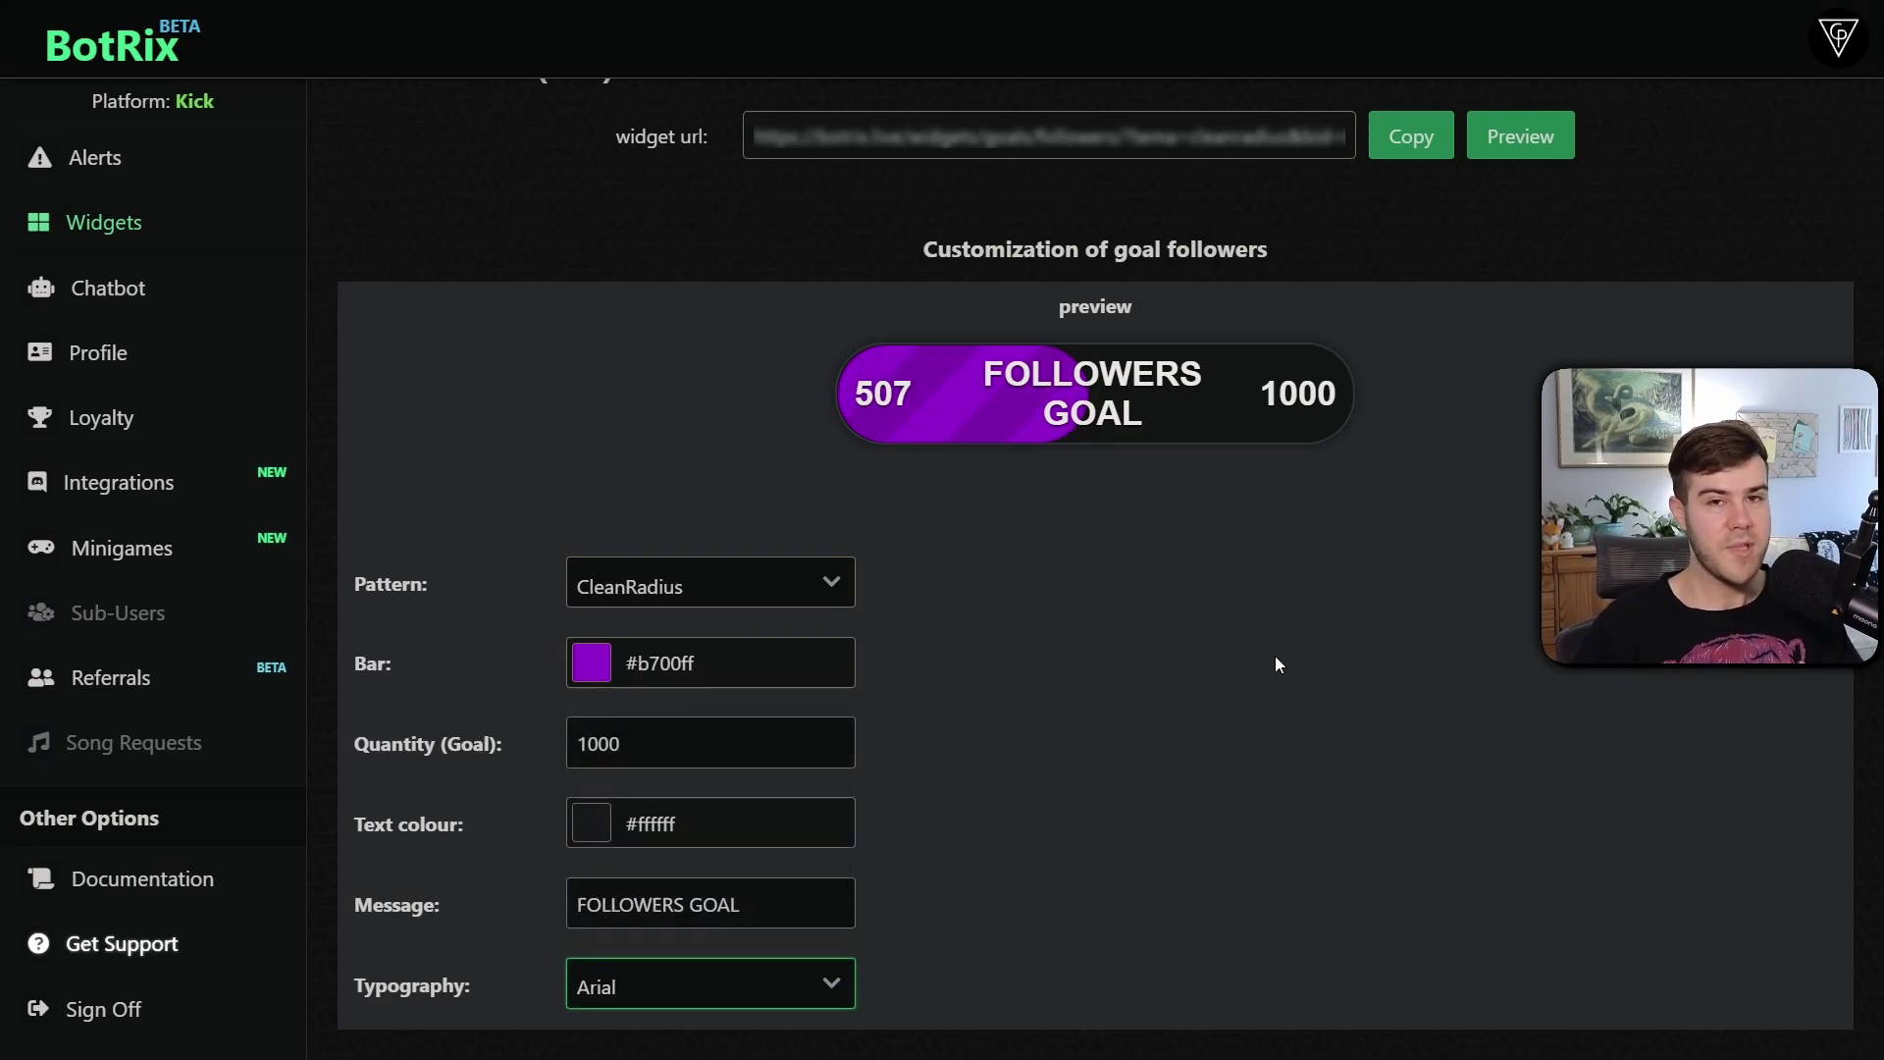
{"action": "scroll", "coordinate": [1248, 675], "scroll_direction": "up", "scroll_amount": 1}
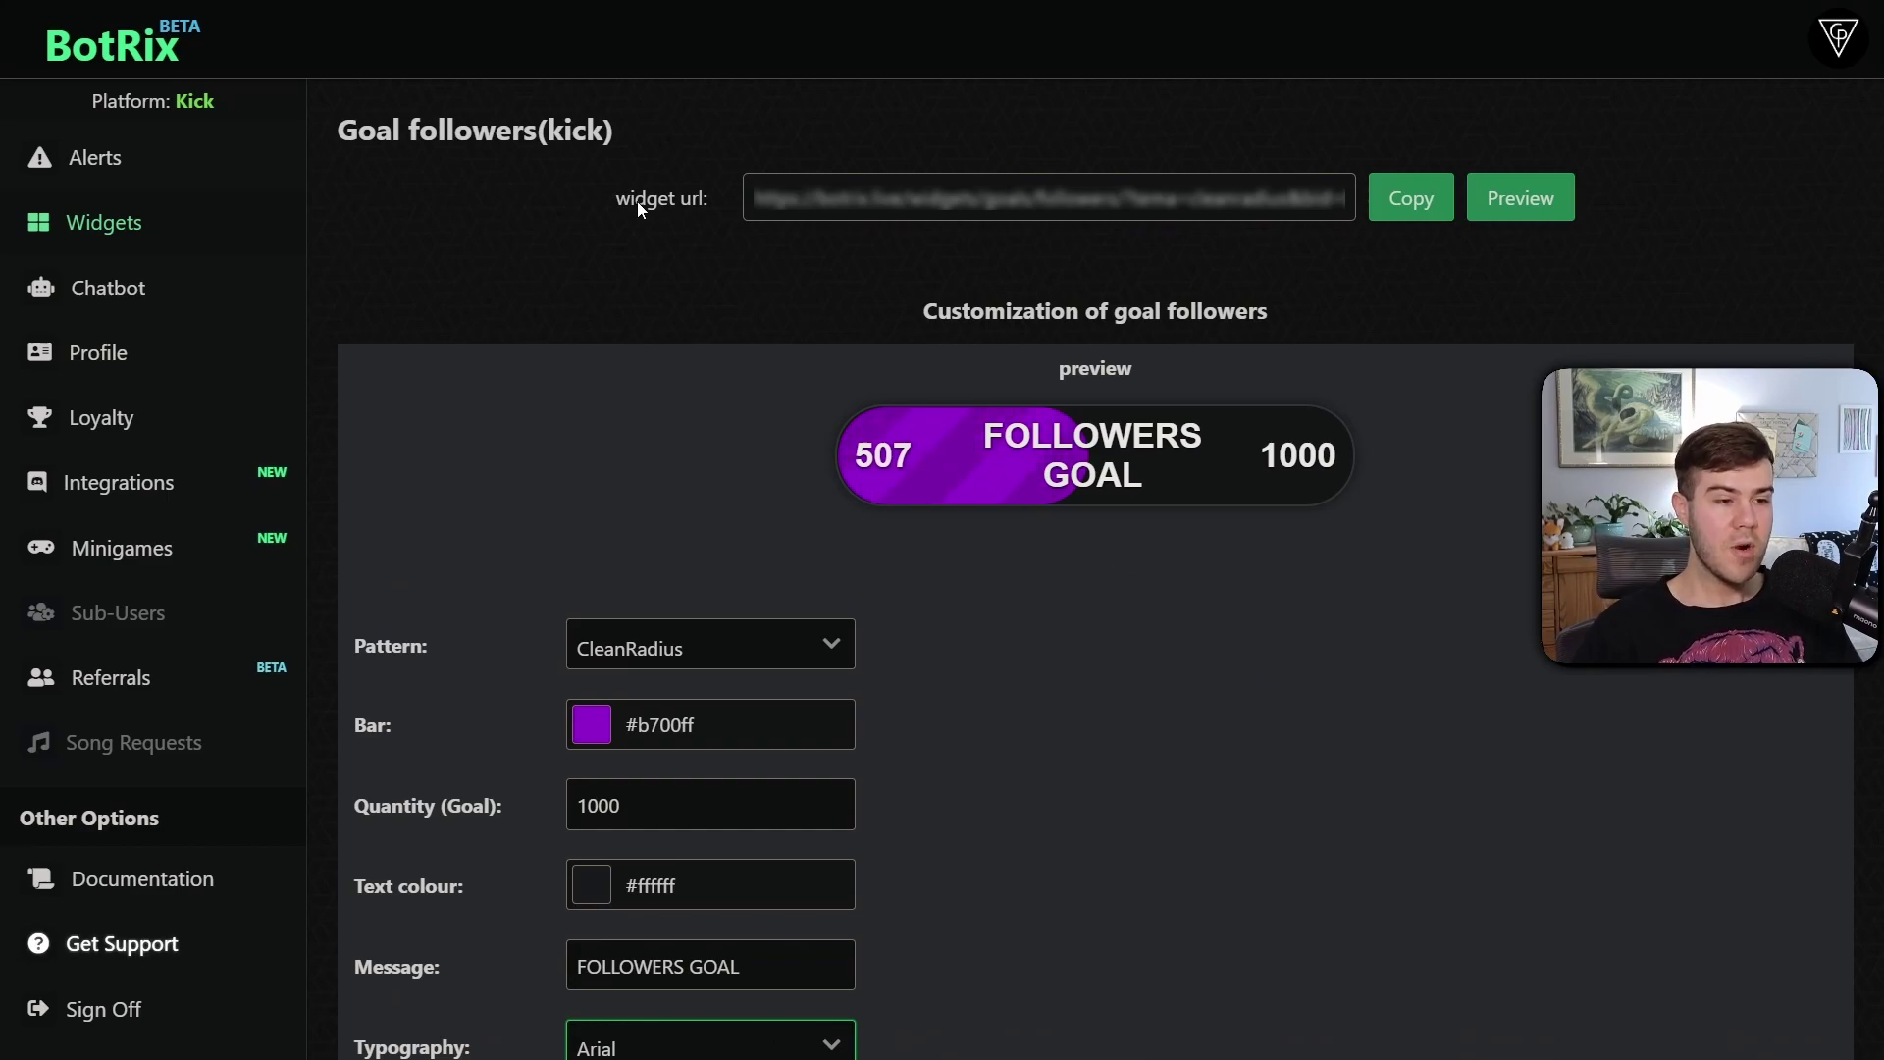
{"action": "left_click", "coordinate": [1422, 210]}
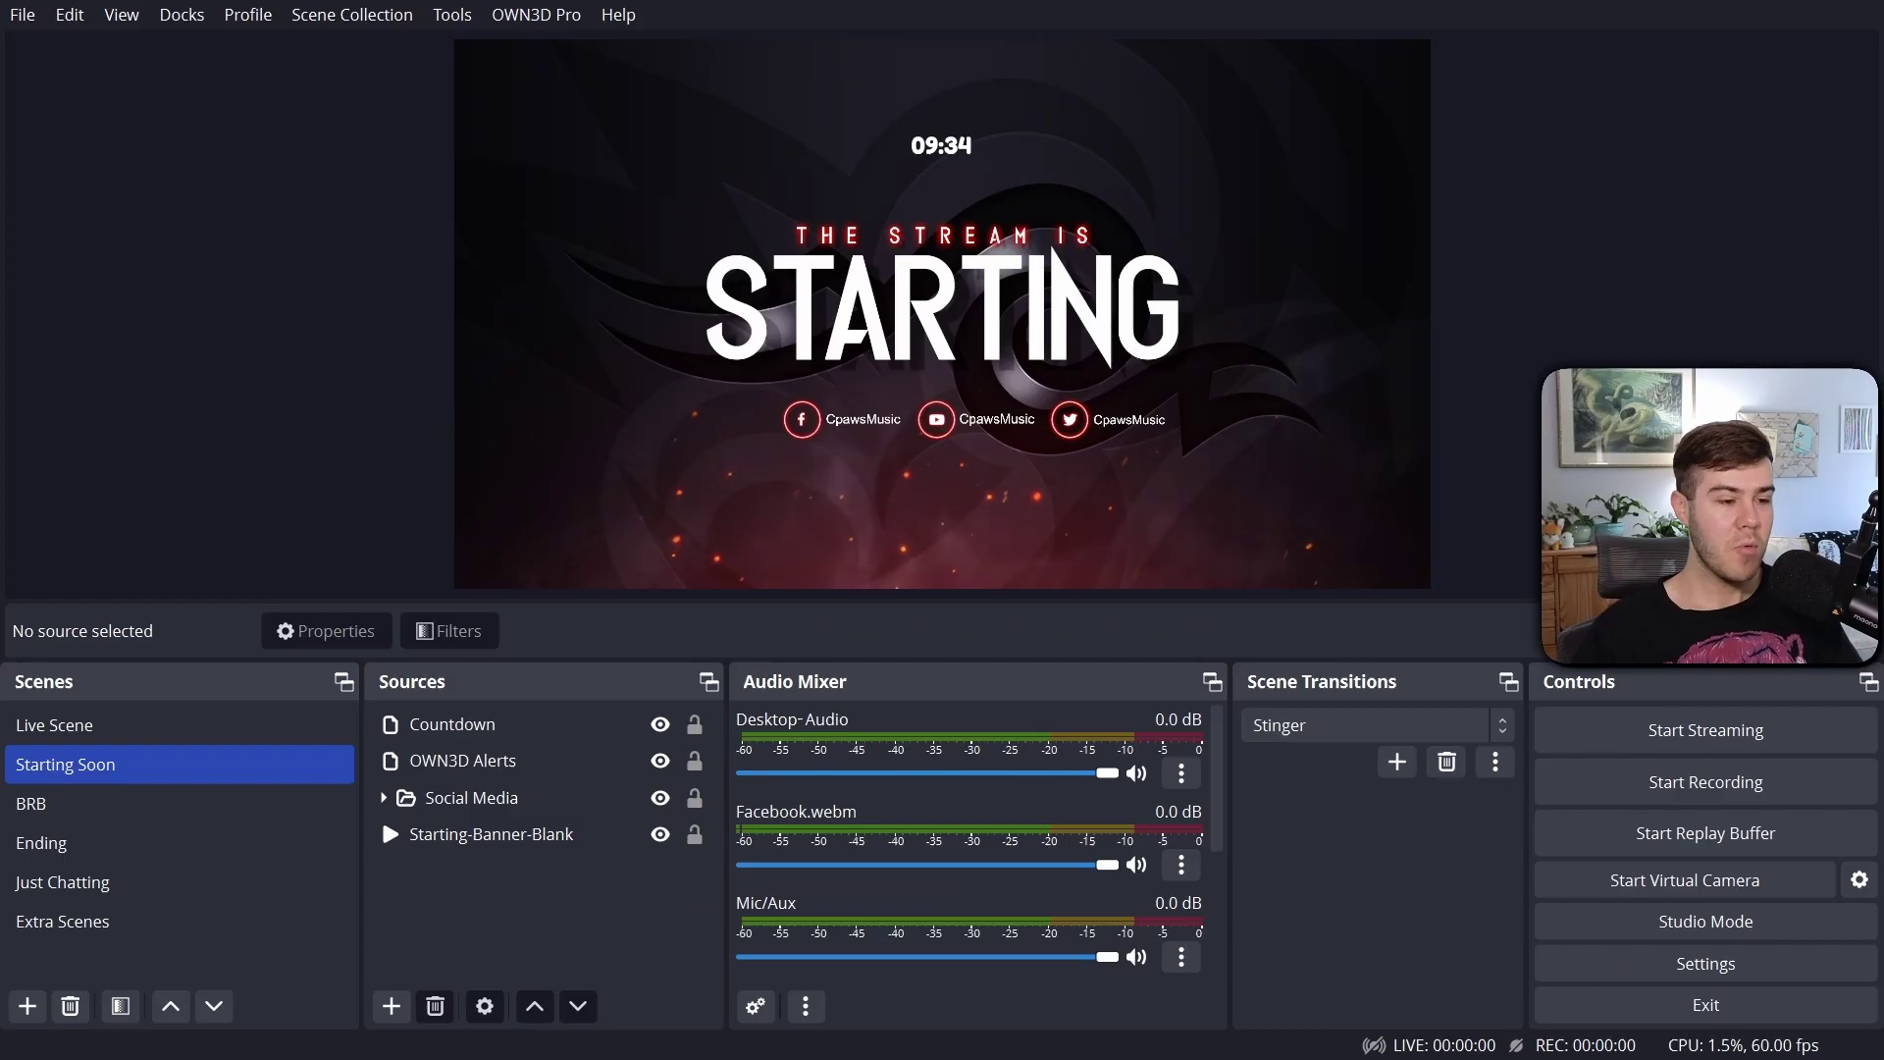
Add a new browser source named 'Follower Goal' to the Starting Soon scene
{"action": "left_click", "coordinate": [391, 1007]}
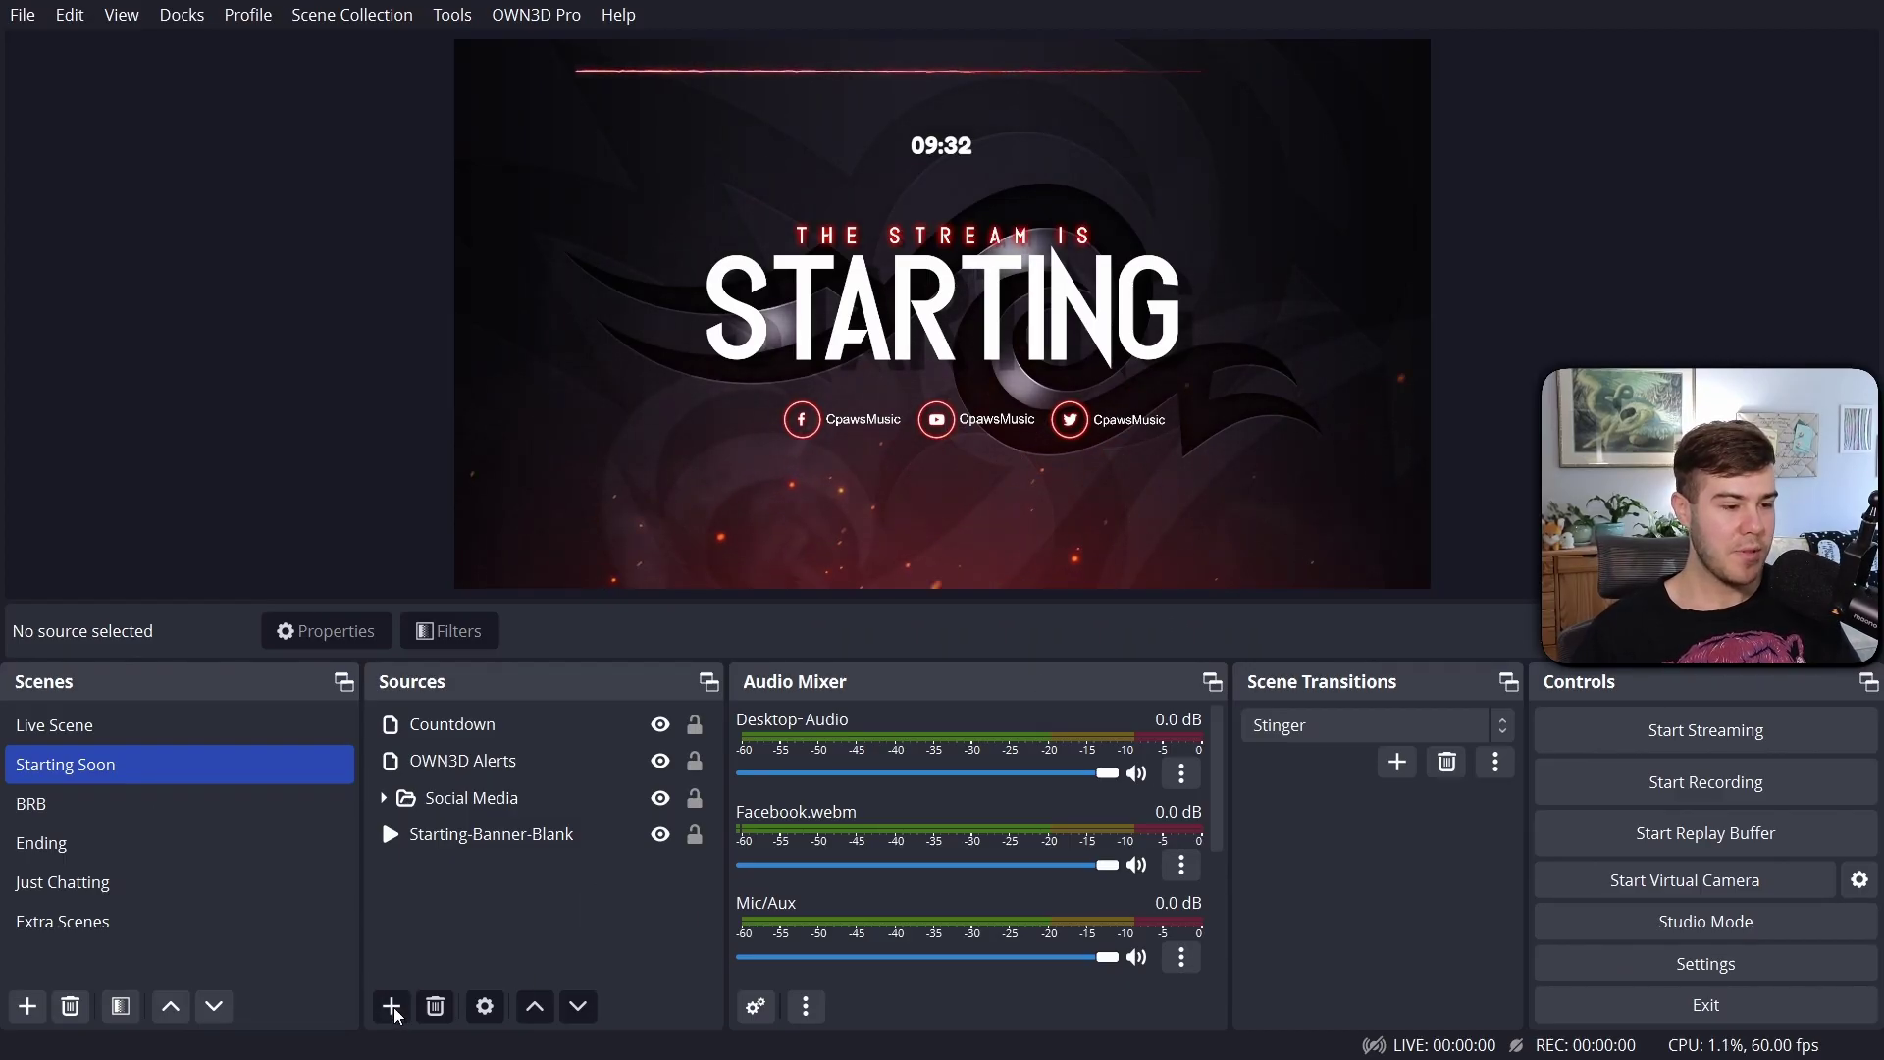
{"action": "left_click", "coordinate": [456, 419]}
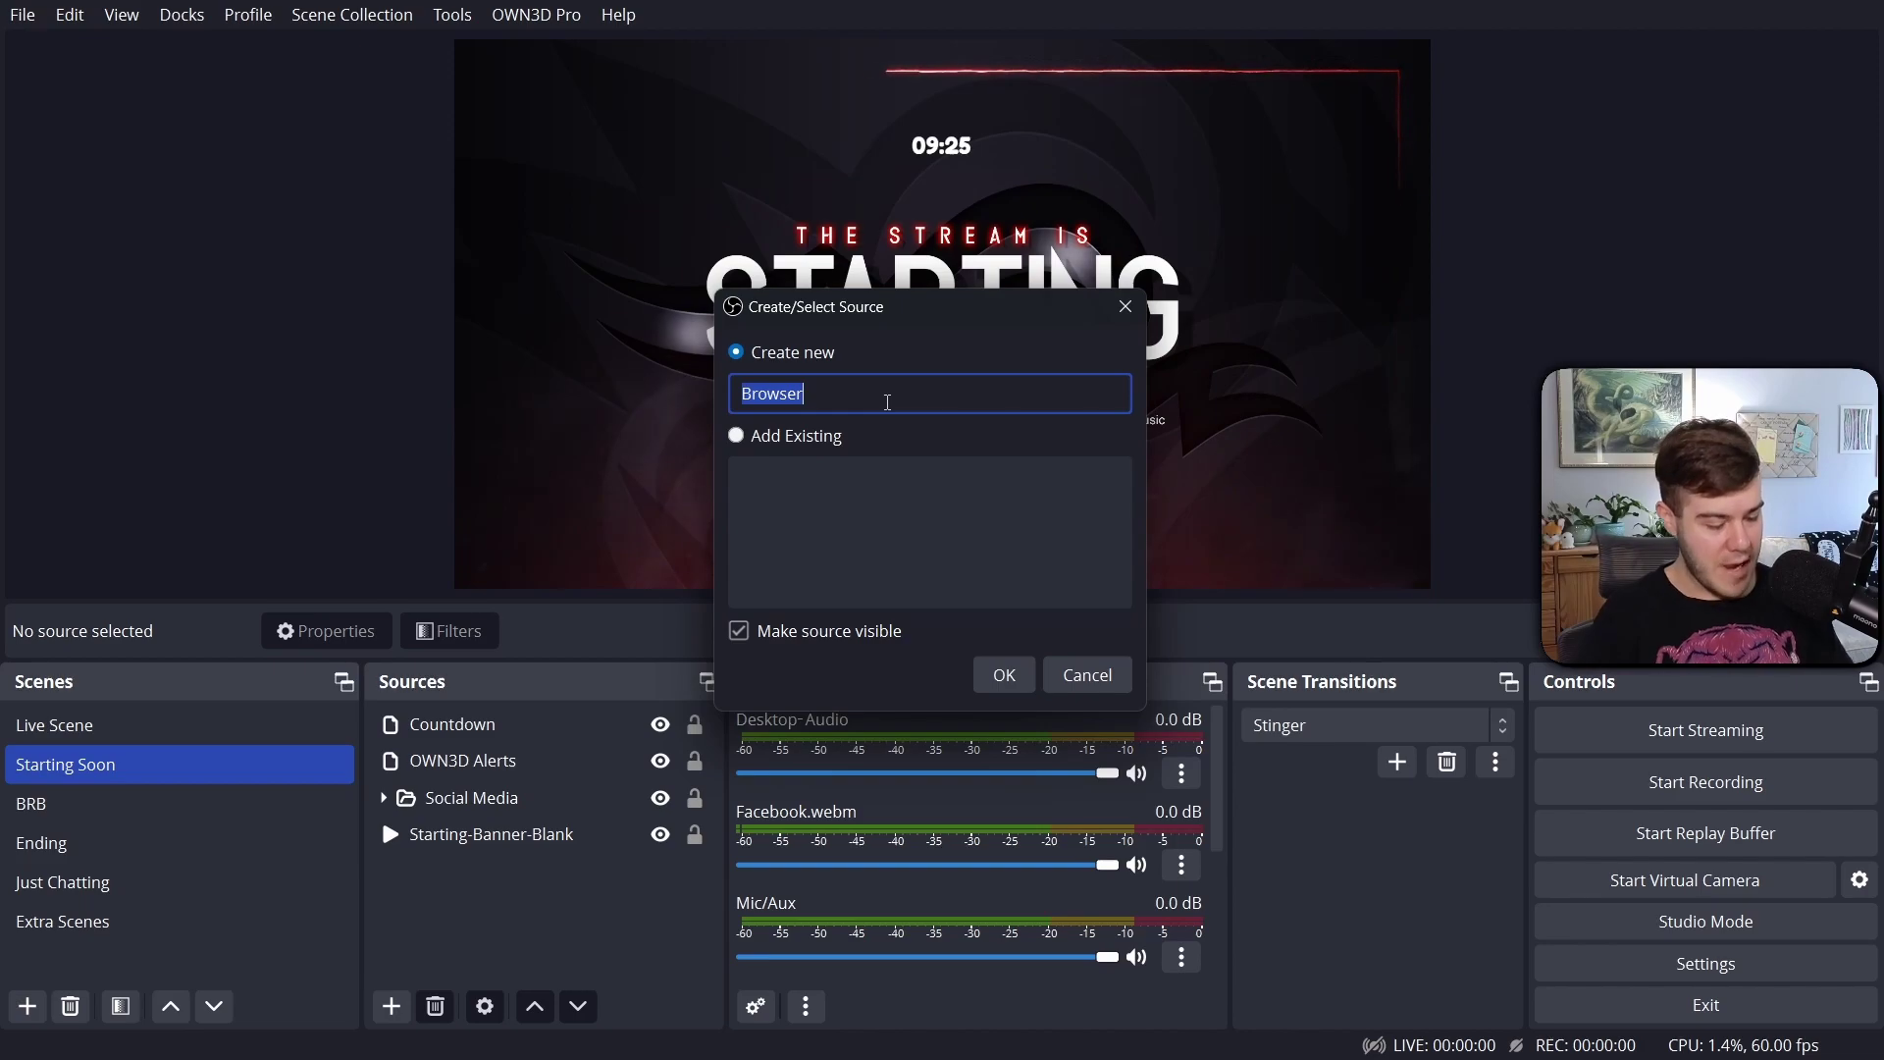
{"action": "type", "text": "Follower Go"}
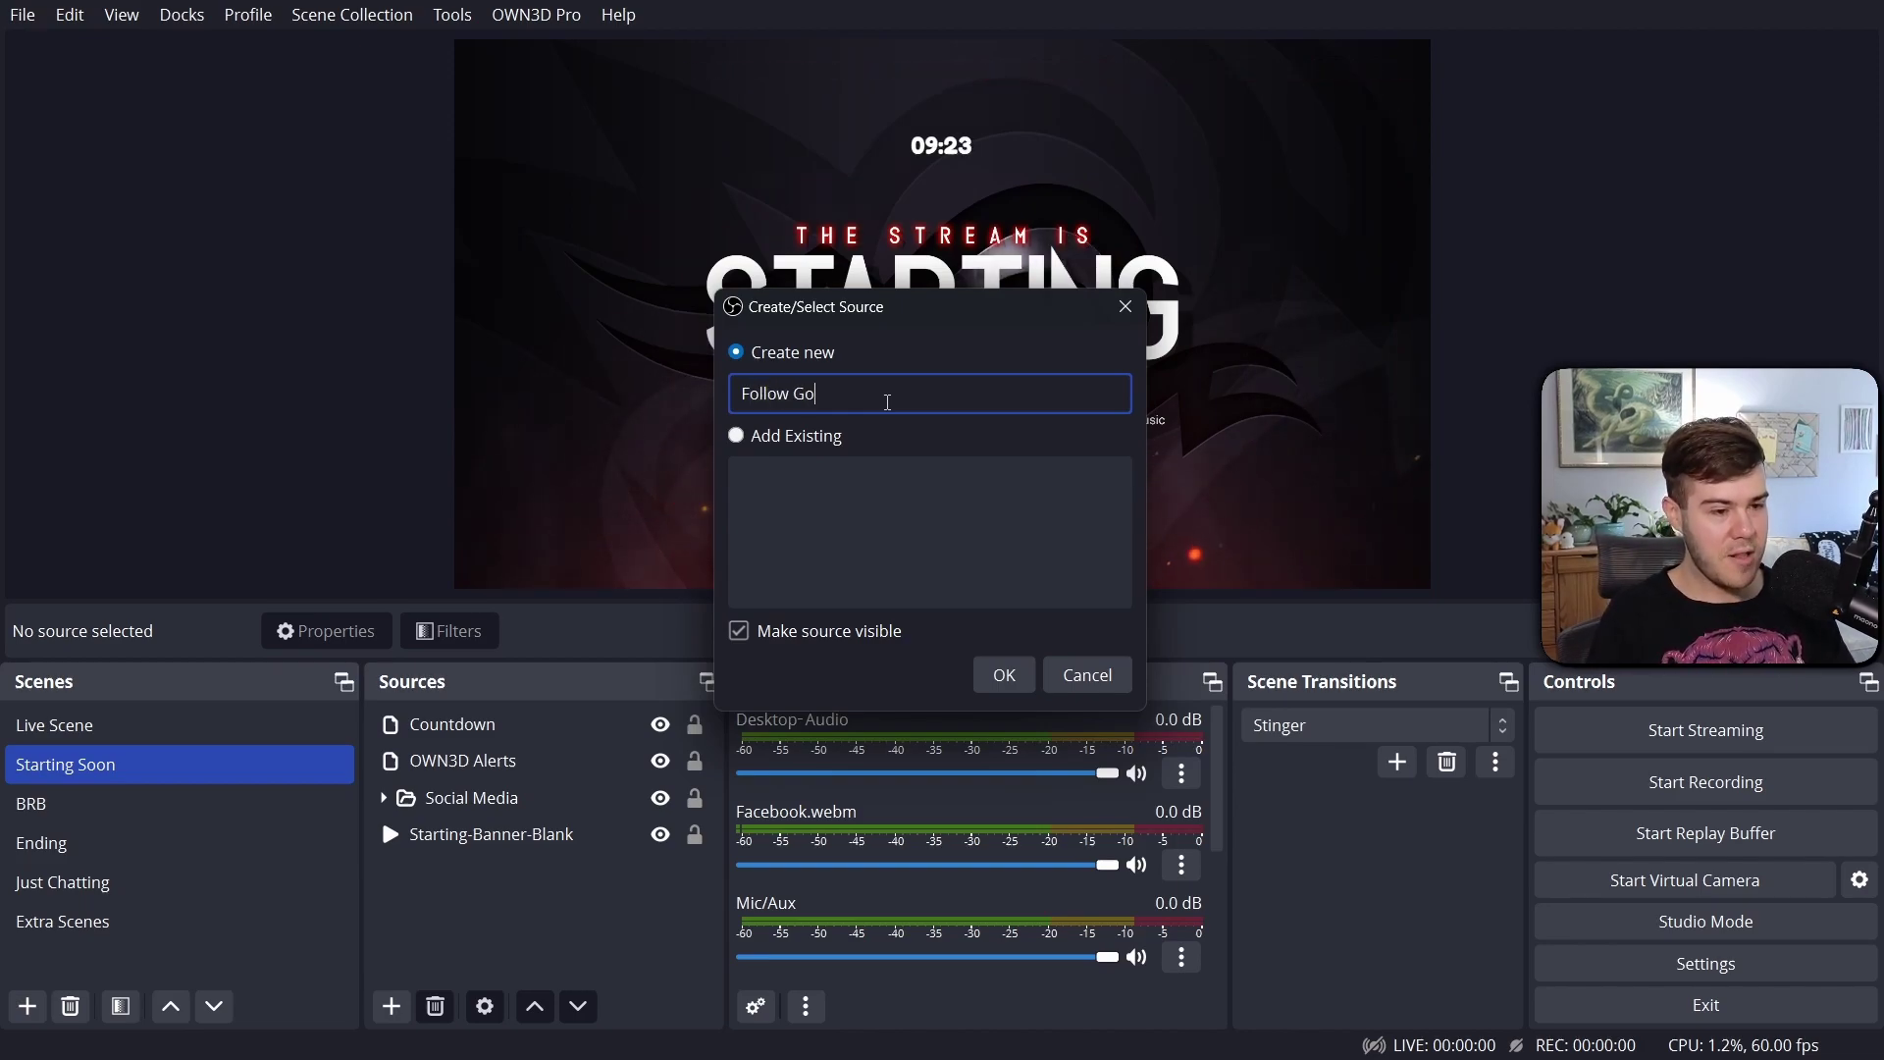
{"action": "type", "text": "ale"}
{"action": "left_click", "coordinate": [789, 394]}
{"action": "type", "text": "er"}
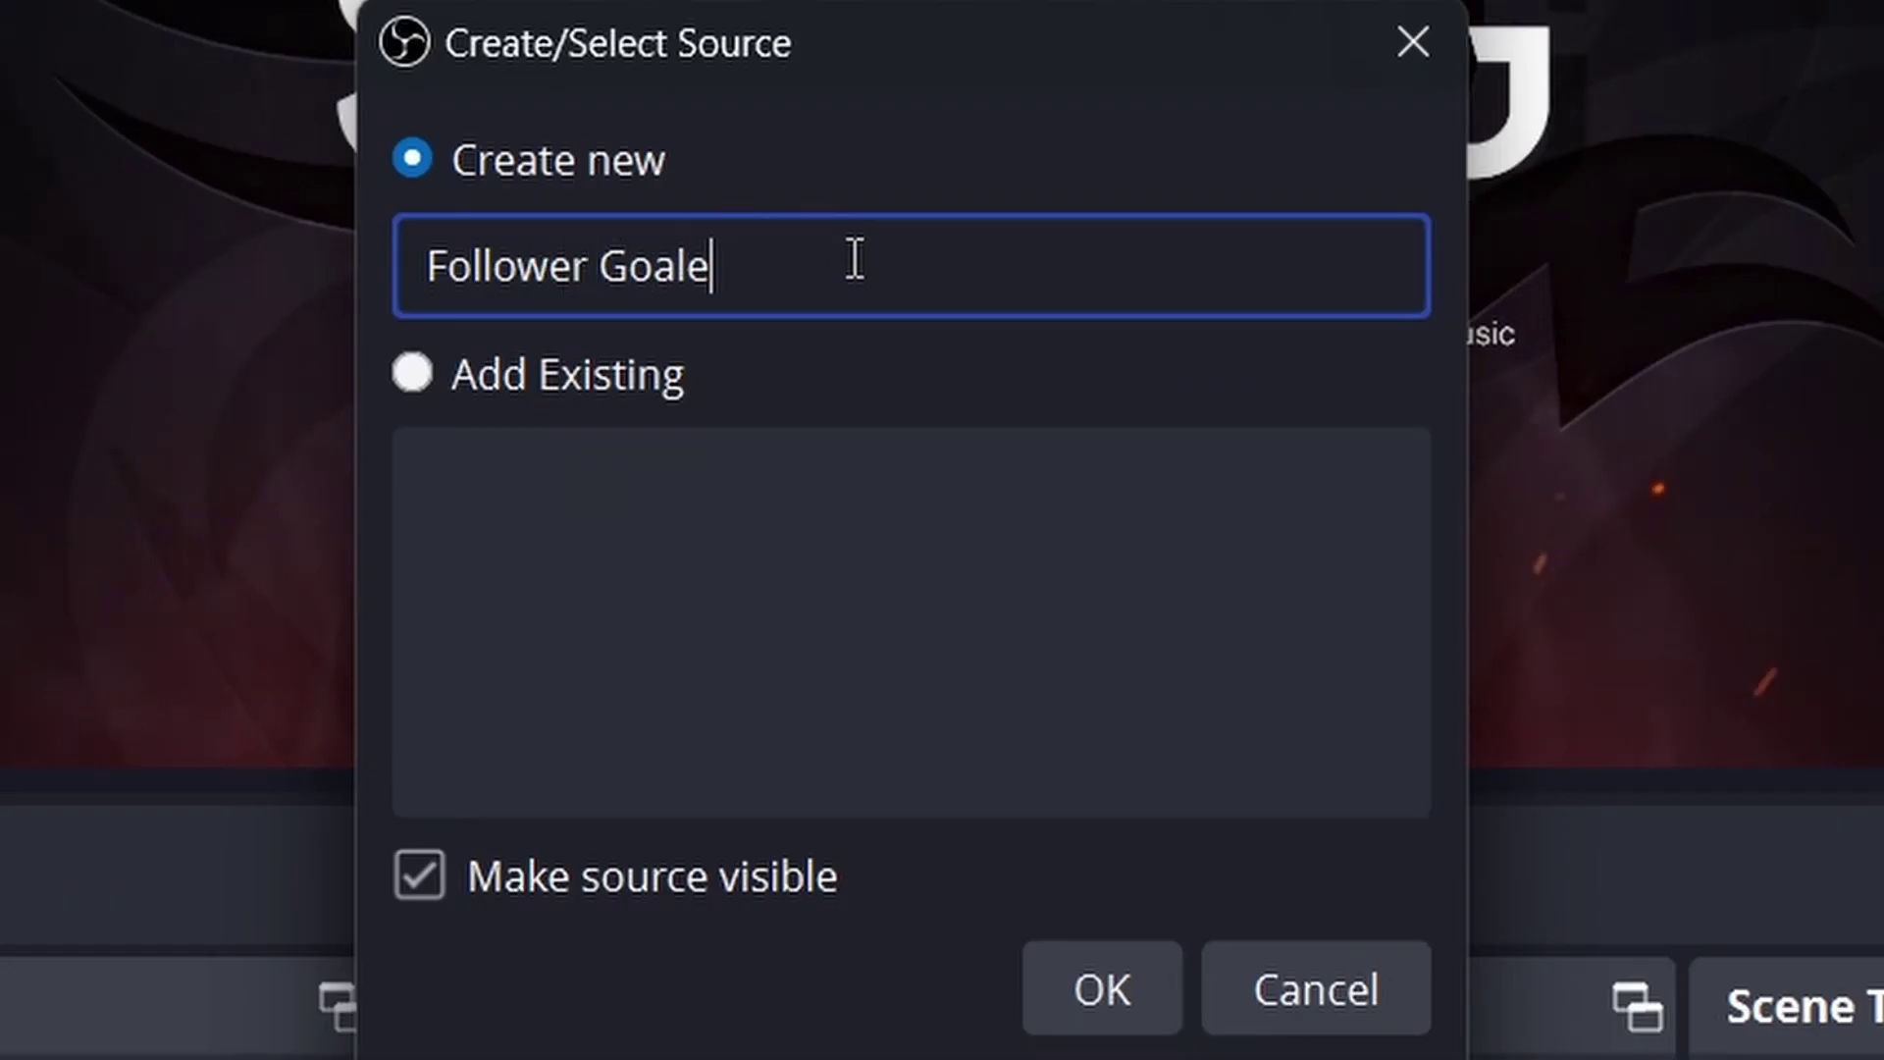
{"action": "key", "text": "BackSpace"}
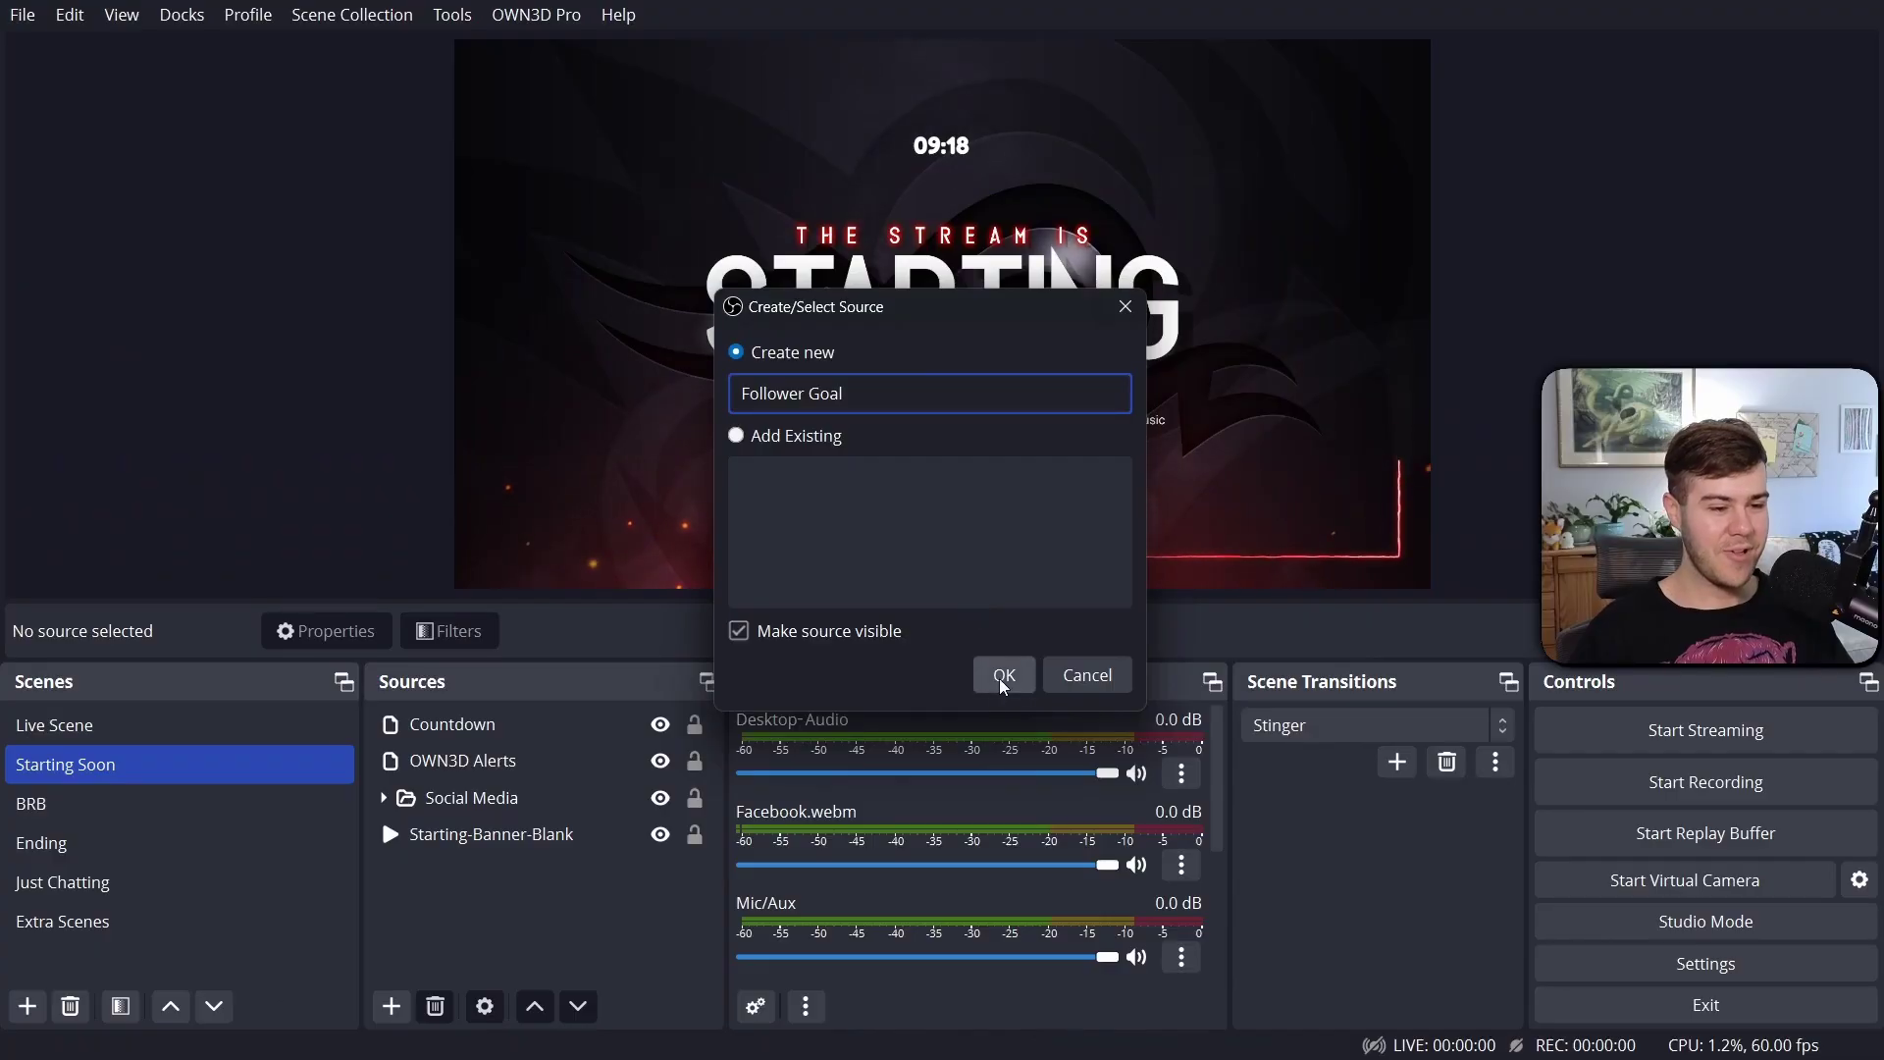
{"action": "left_click", "coordinate": [1102, 988]}
Replace the default URL with the copied BotRix widget link and confirm
{"action": "triple_click", "coordinate": [900, 557]}
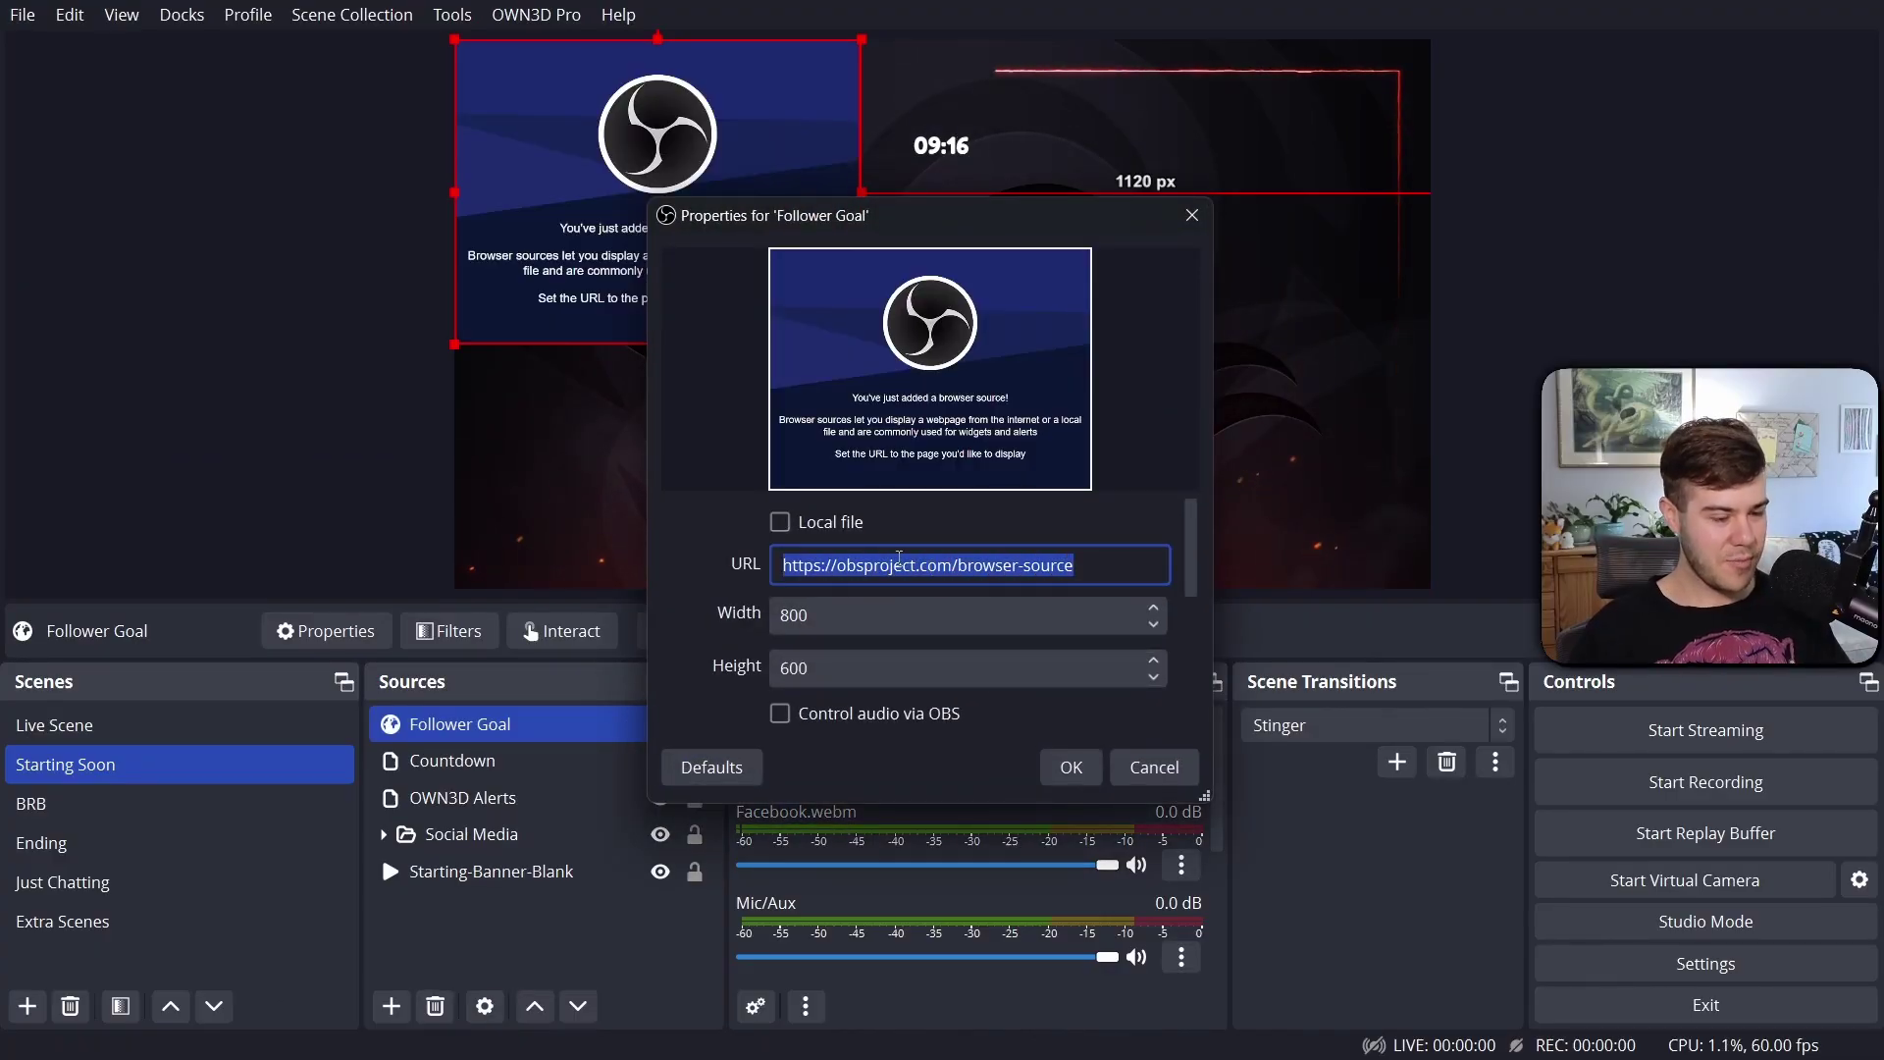
{"action": "key", "text": "ctrl+v"}
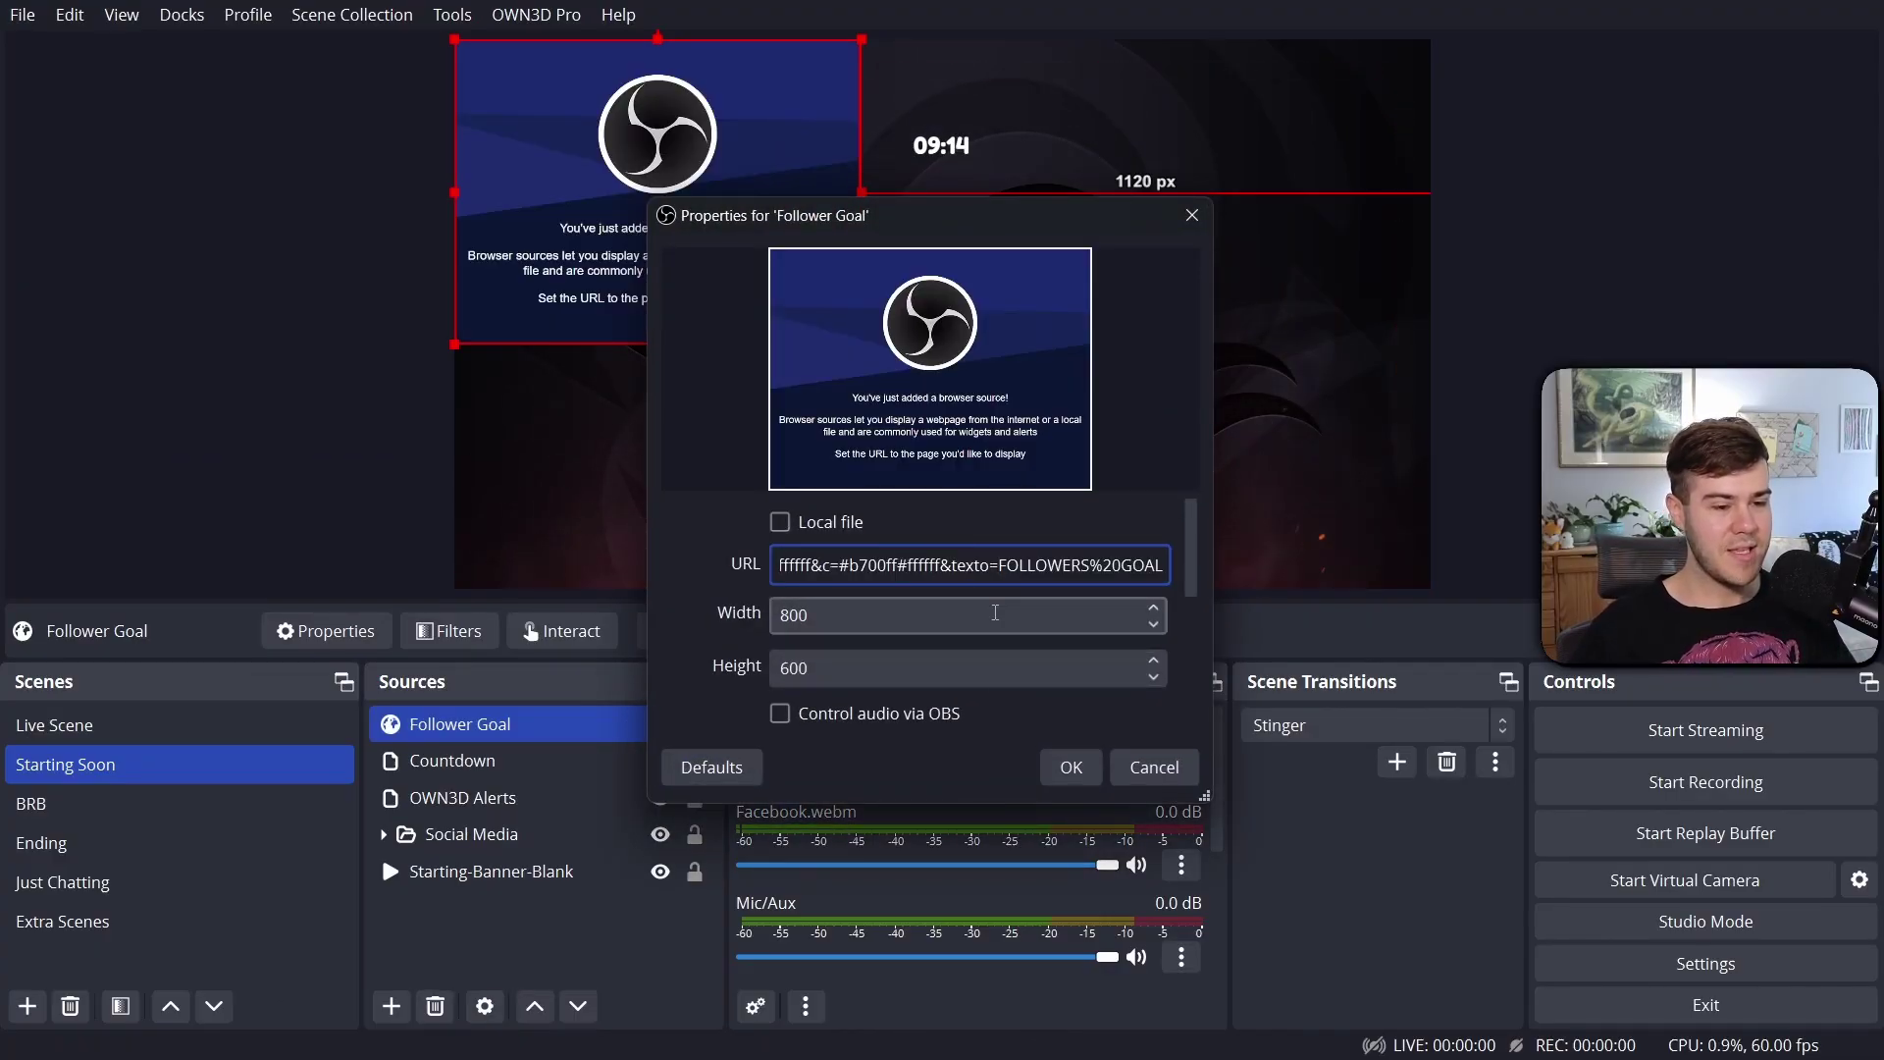
{"action": "left_click", "coordinate": [1071, 767]}
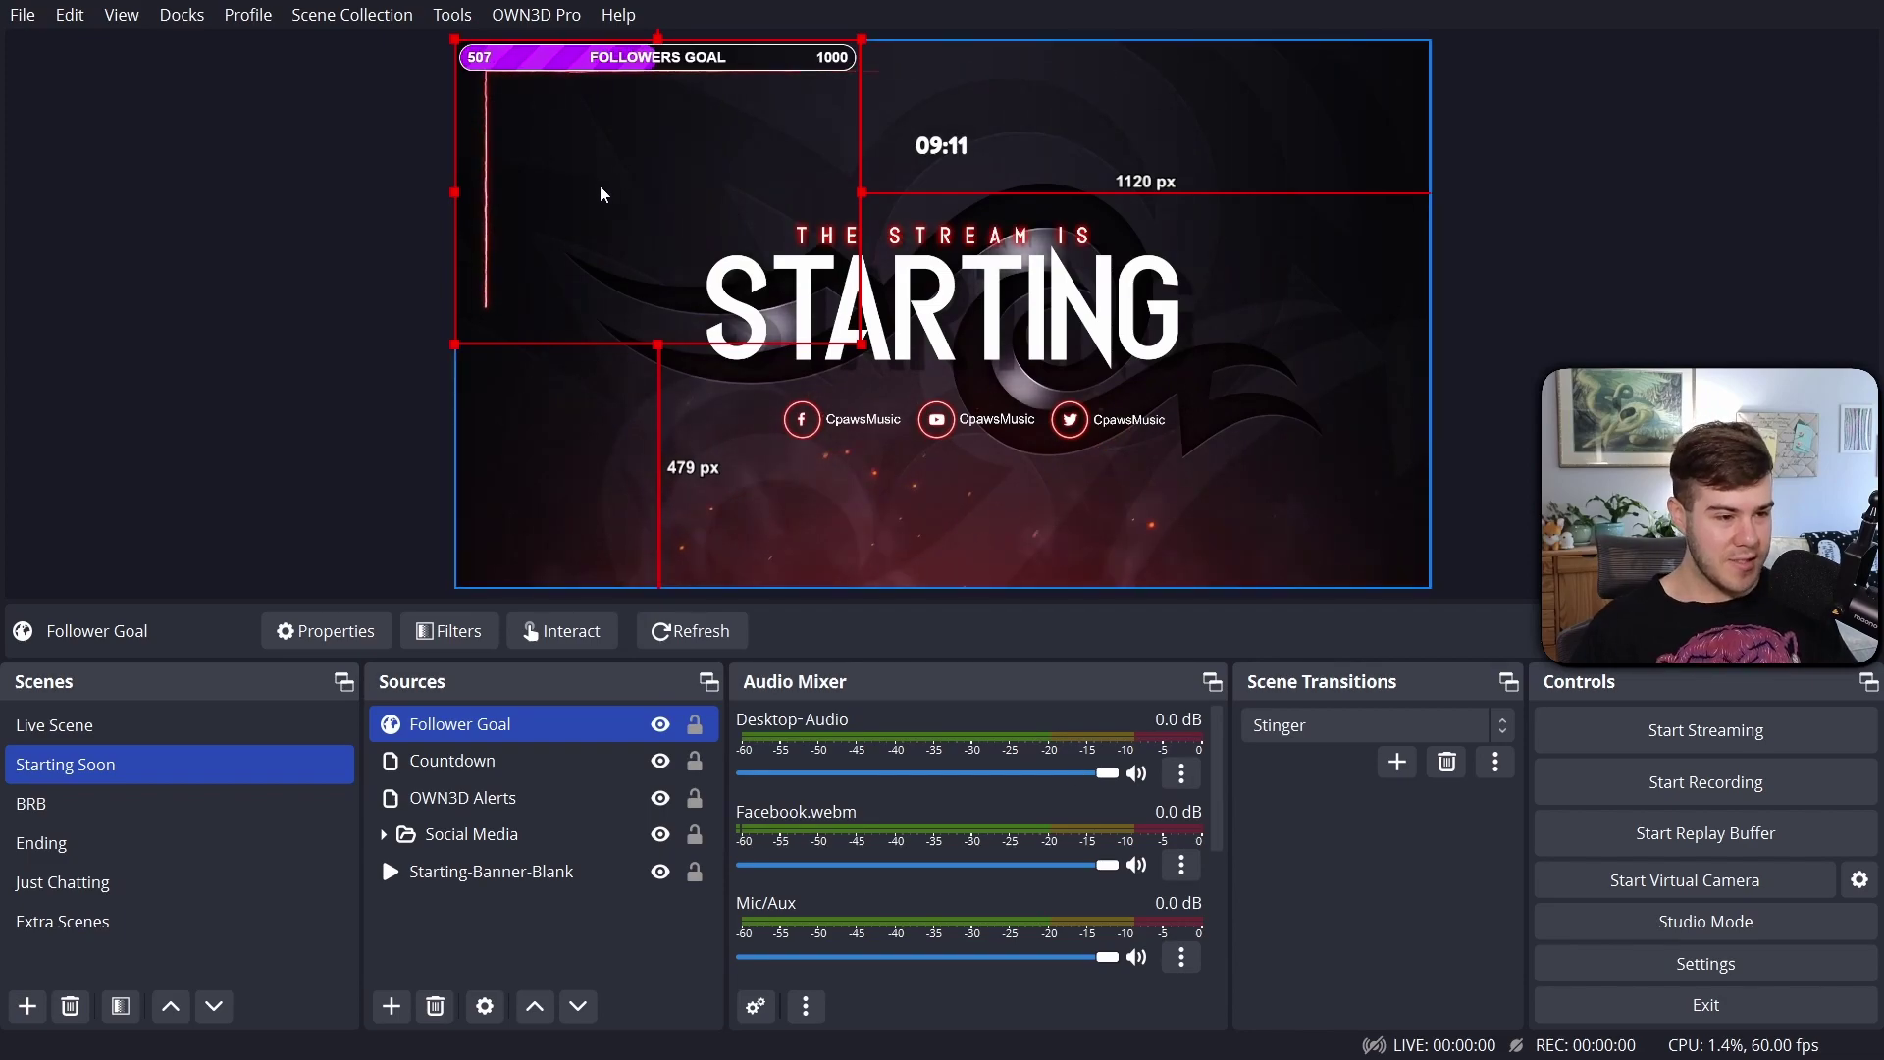
Drag the Follower Goal bar to the bottom centre and shrink its box to hug the bar
{"action": "left_click_drag", "start_coordinate": [602, 190], "coordinate": [776, 225]}
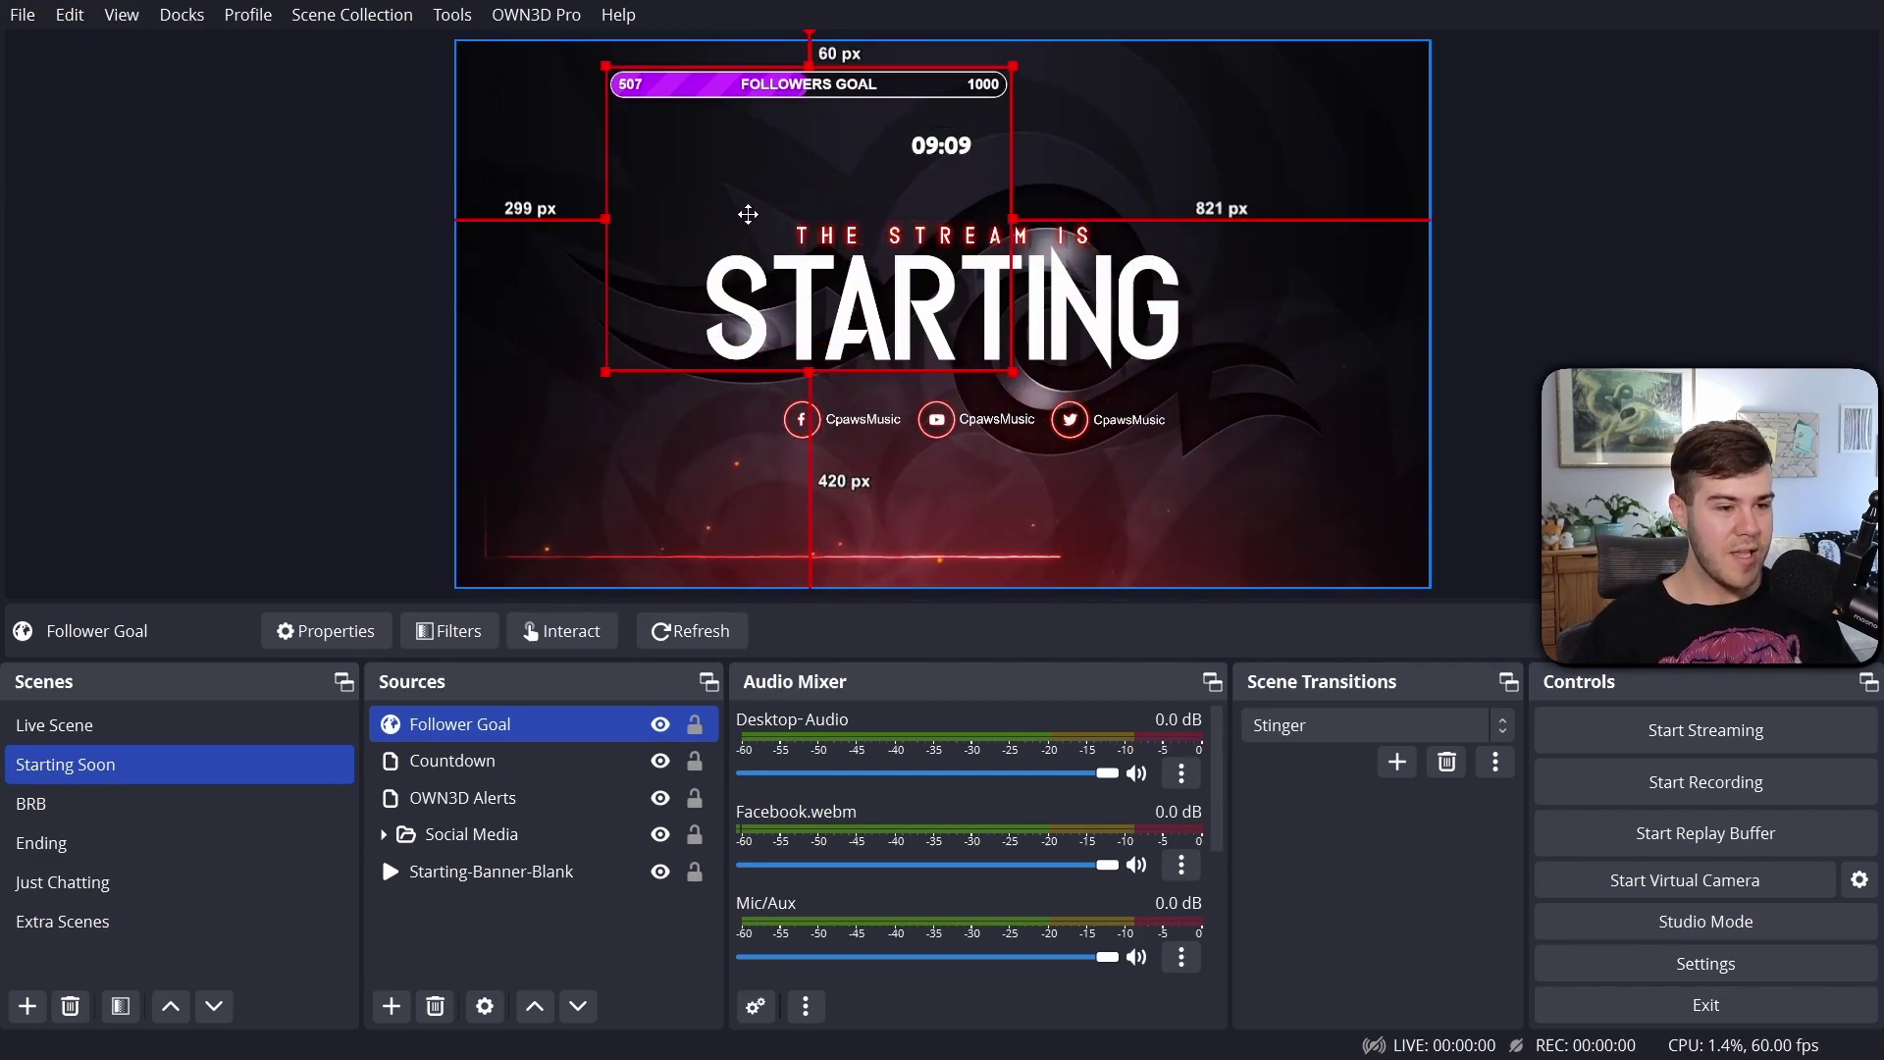
{"action": "mouse_move", "coordinate": [1012, 368]}
{"action": "left_mouse_down"}
{"action": "mouse_move", "coordinate": [1354, 604]}
{"action": "mouse_move", "coordinate": [1004, 364]}
{"action": "left_mouse_up"}
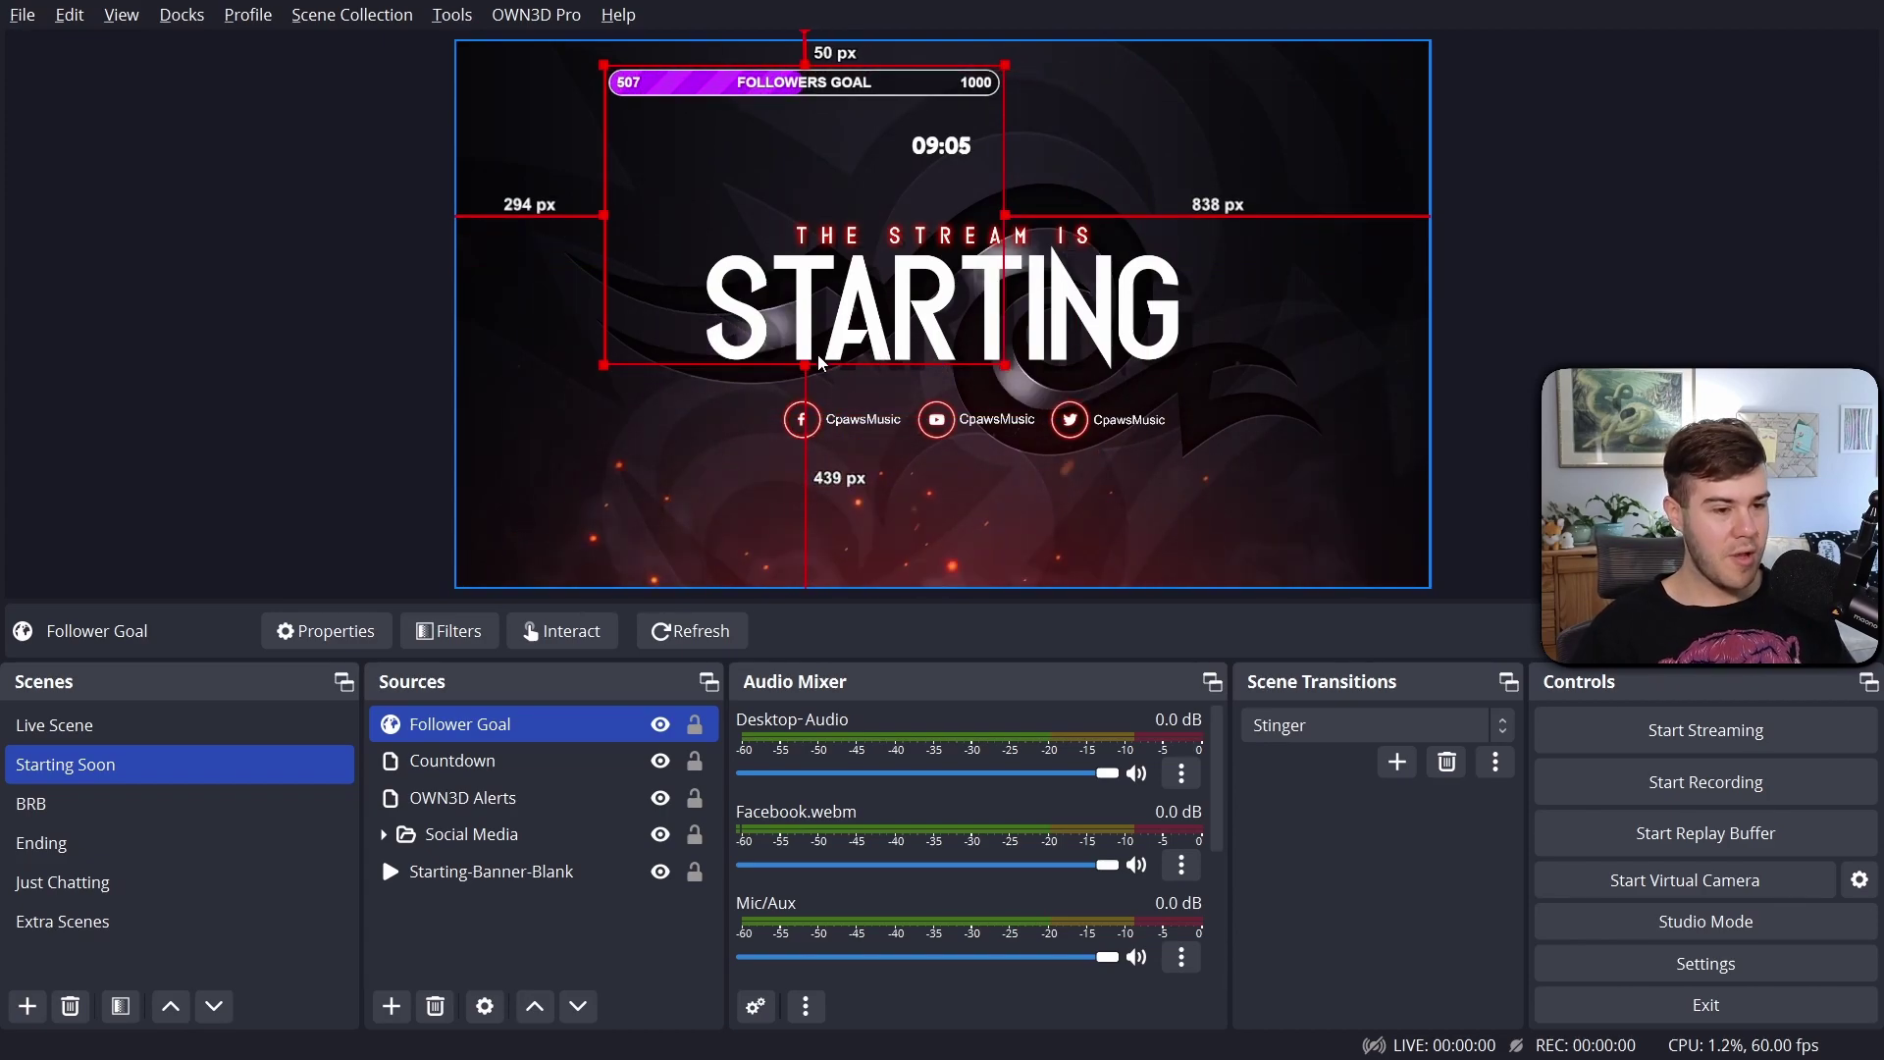
{"action": "left_click_drag", "start_coordinate": [804, 365], "coordinate": [864, 562]}
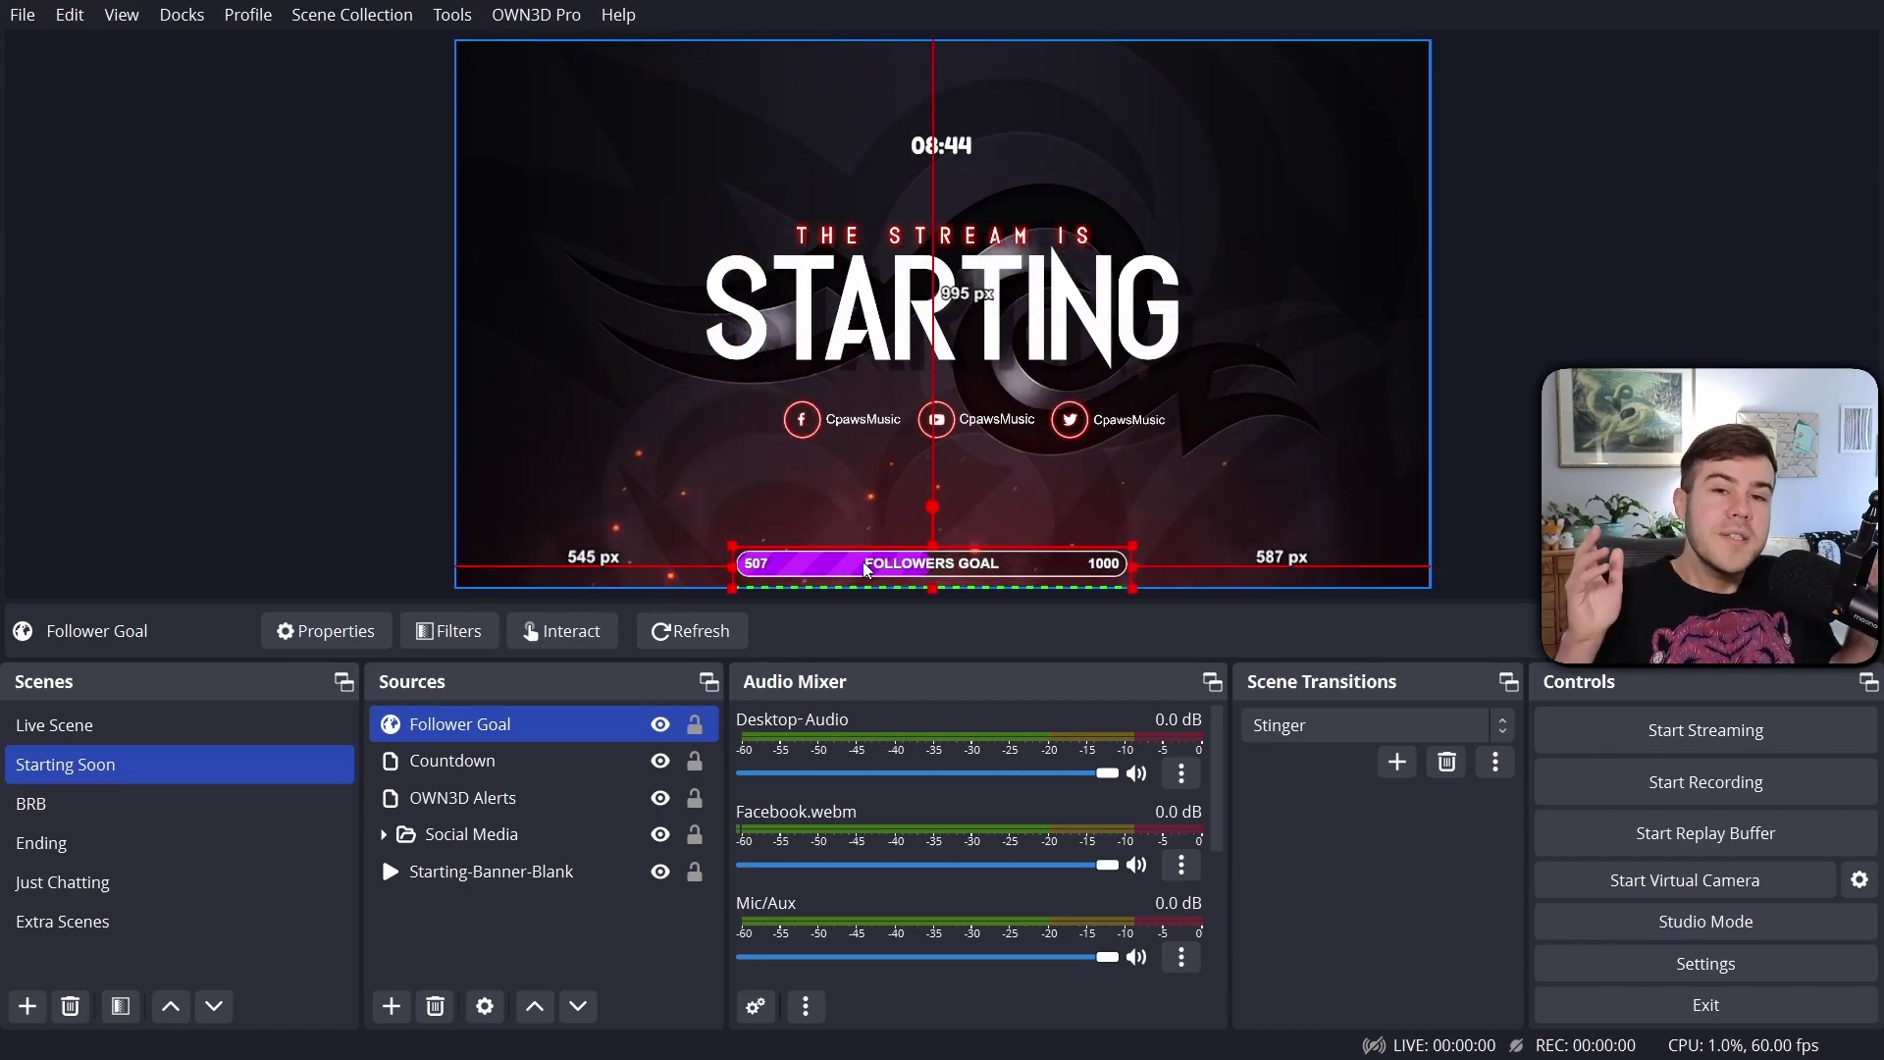